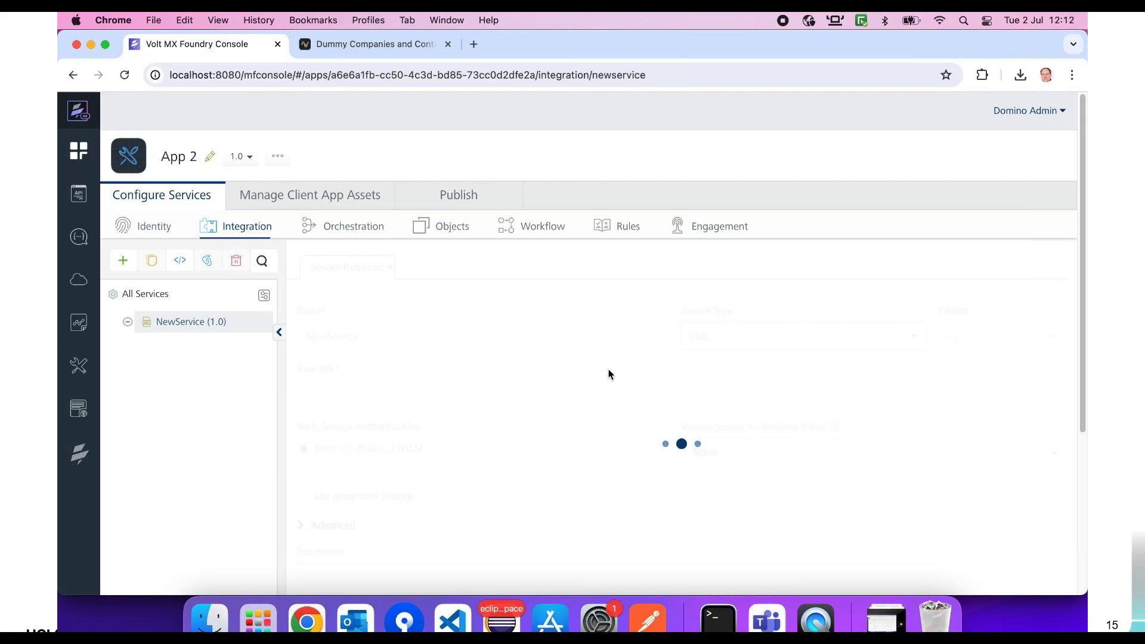
Step: Create VoltScript service test-vs from foundry-basic.1.1.0.zip and save it to add operations
left_click(419, 342)
type("test-vs")
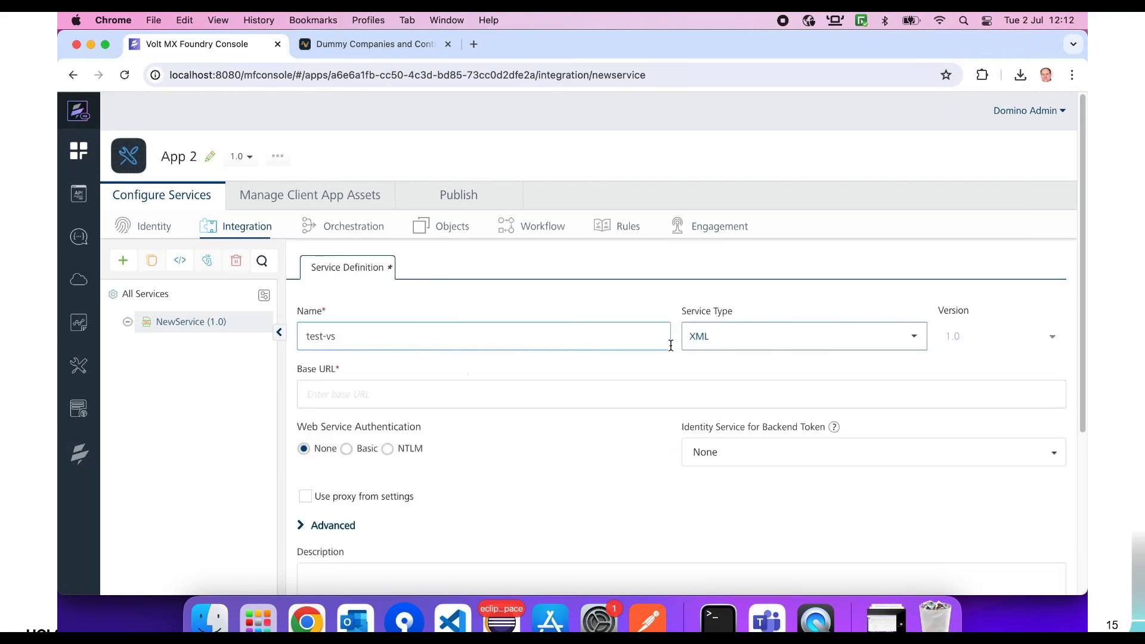
left_click(690, 333)
left_click(602, 502)
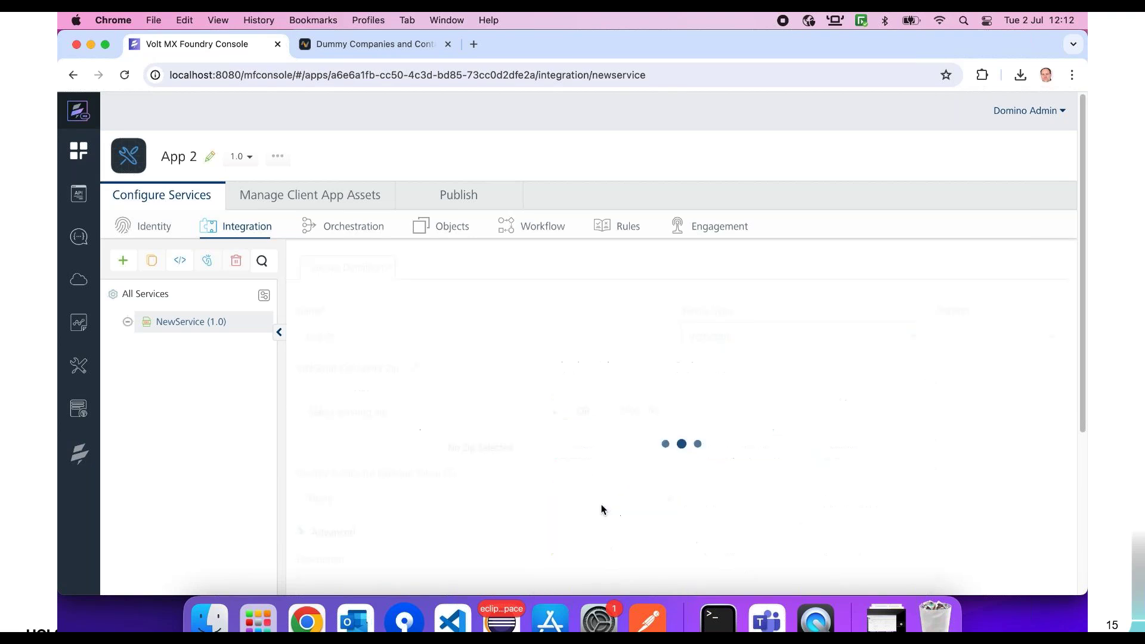
left_click(646, 416)
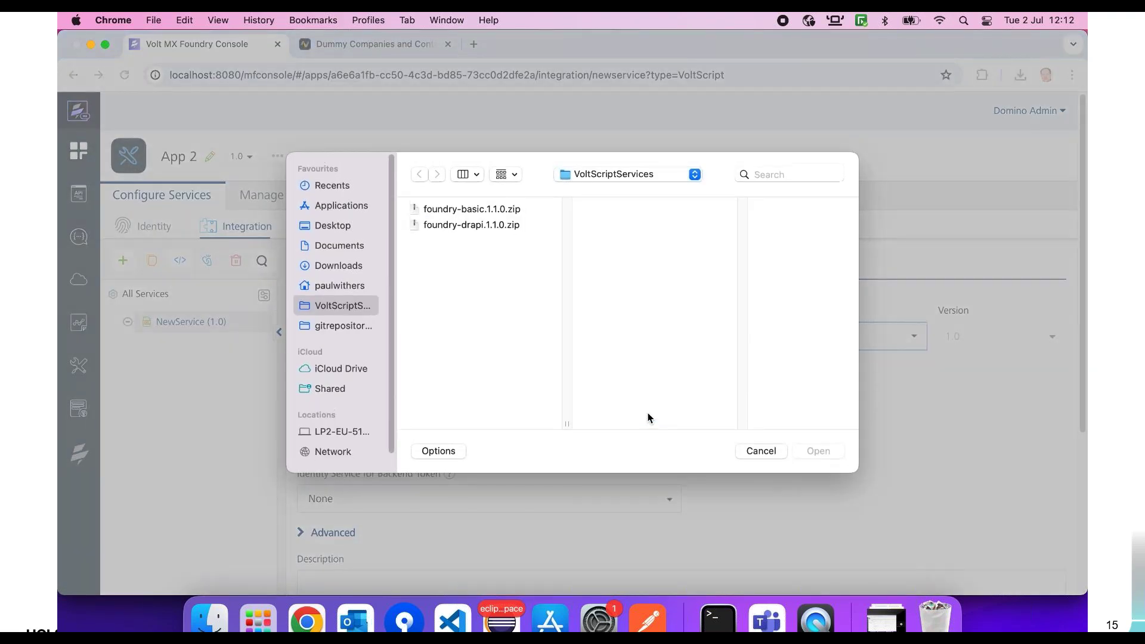
double_click(477, 210)
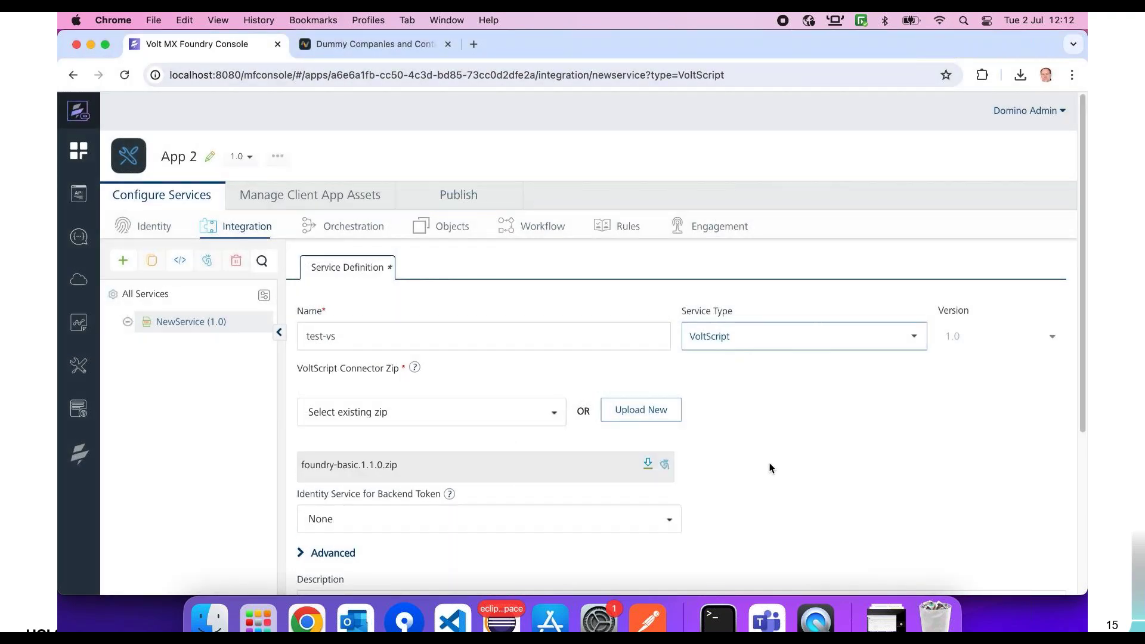
scroll(769, 467, "down", 5)
left_click(996, 426)
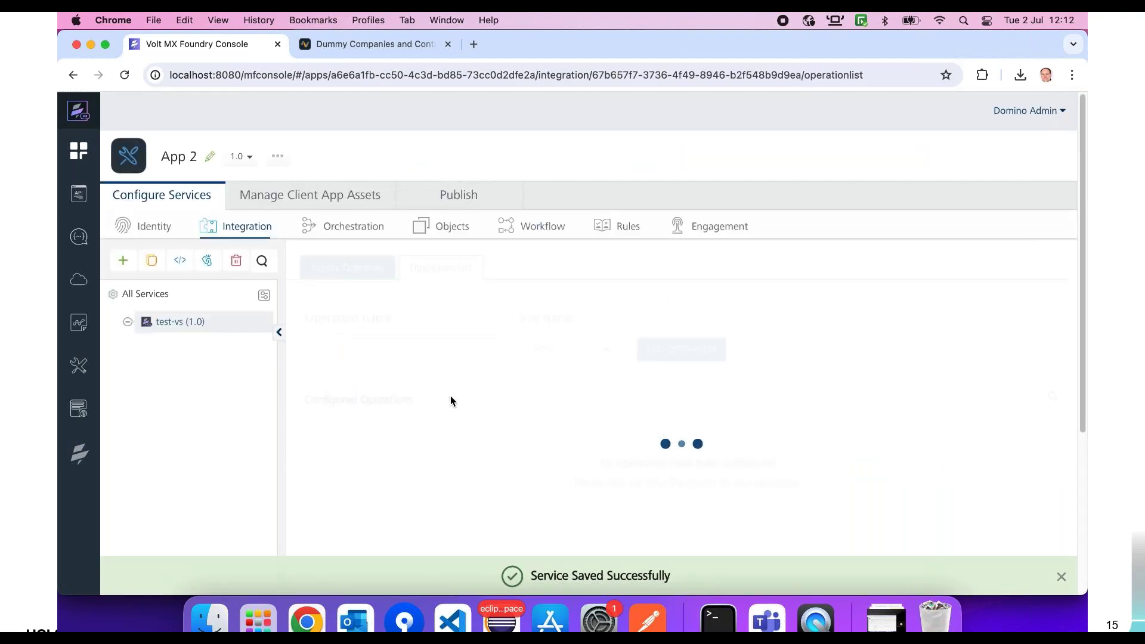
Step: Add a hello operation that runs hello-world.vss
type("hello")
left_click(553, 355)
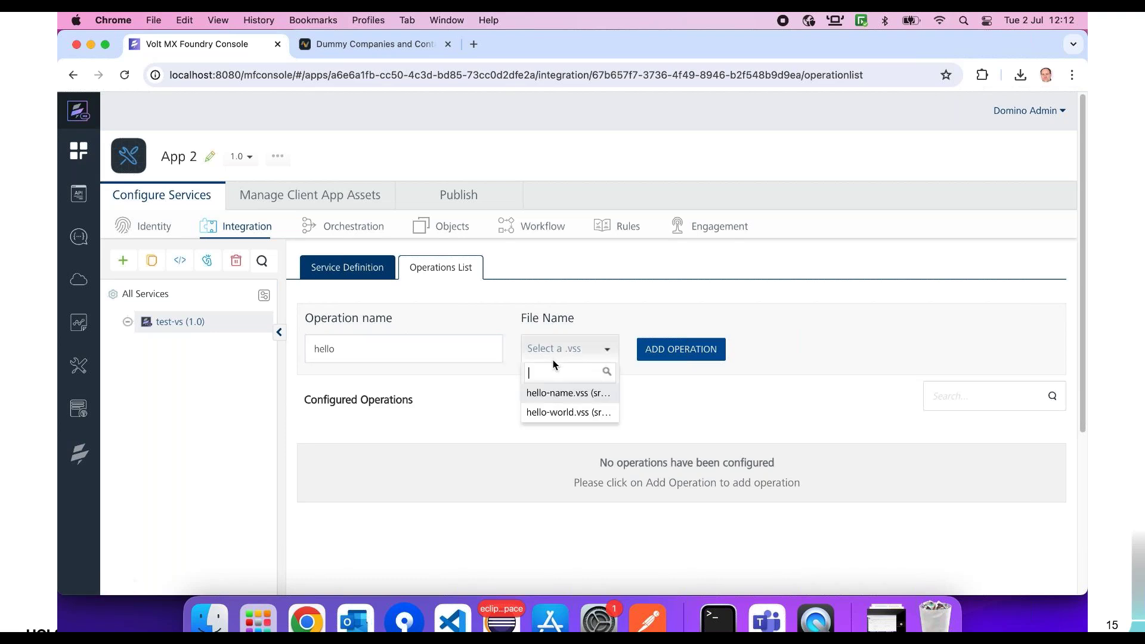
left_click(554, 411)
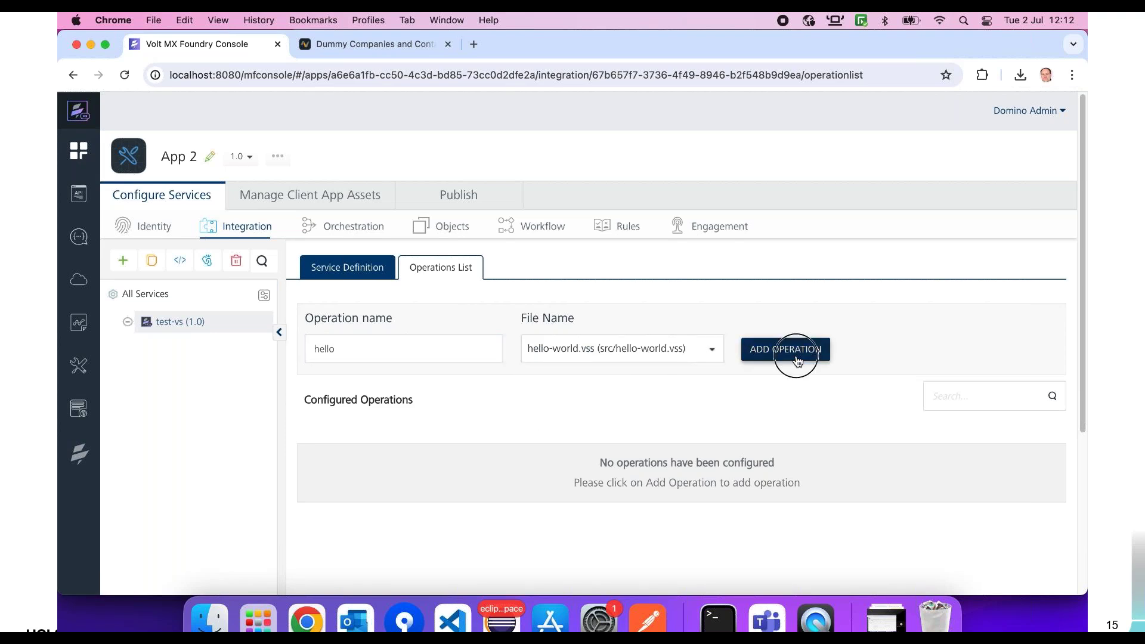
left_click(796, 357)
Step: Save hello, fetch its Hello World test response, and return to the operations list
scroll(895, 417, "down", 10)
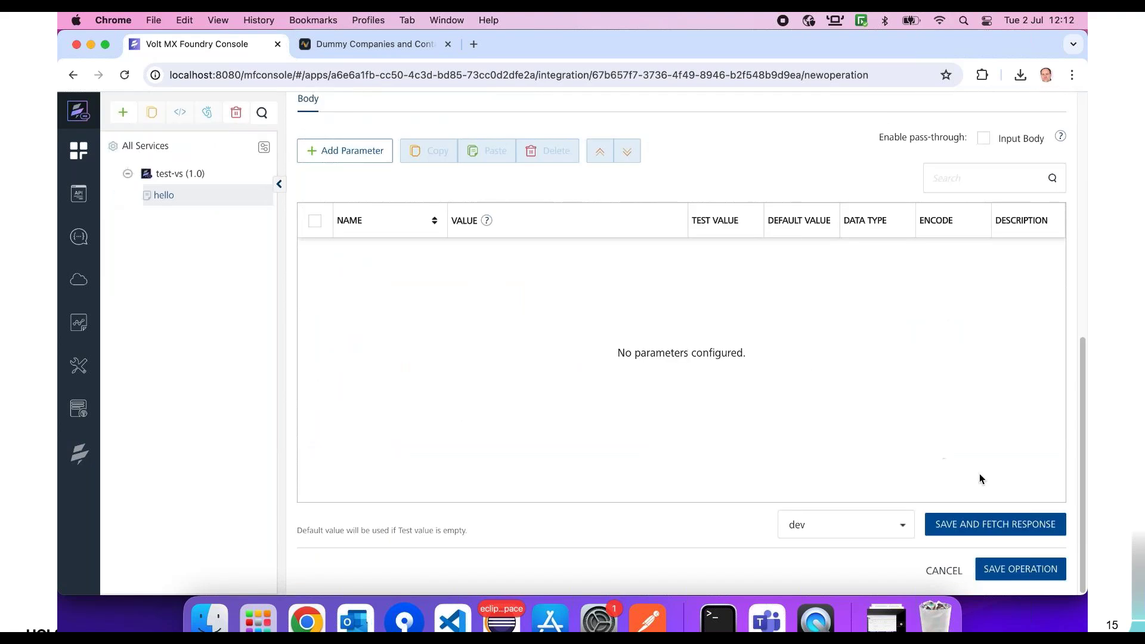
left_click(1008, 525)
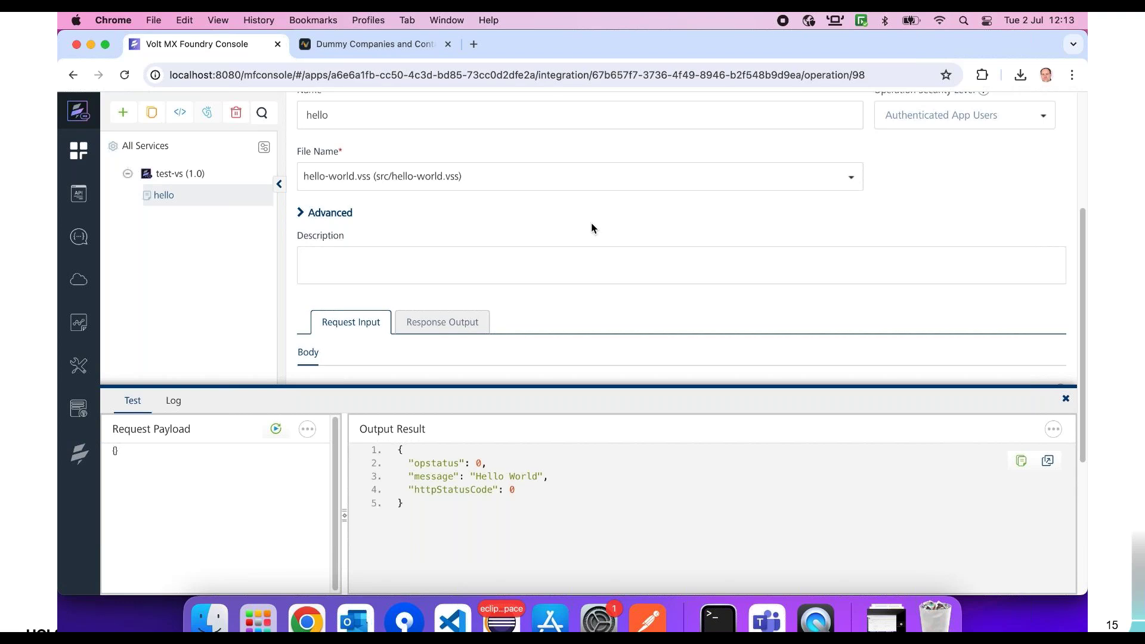
scroll(590, 224, "up", 5)
left_click(437, 259)
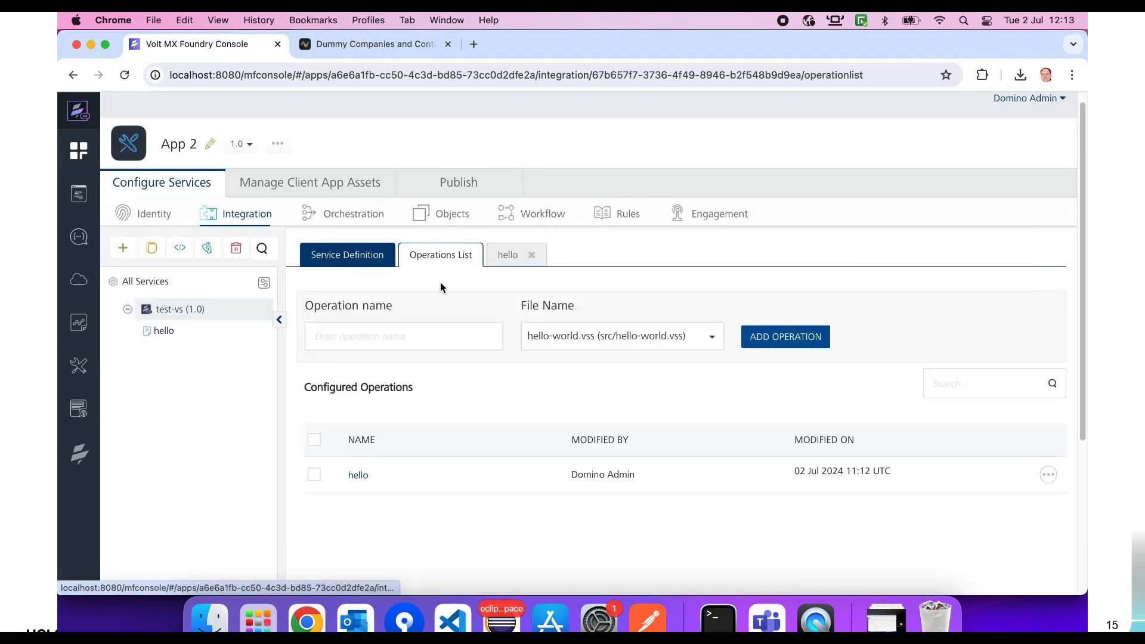
Step: Add a hello-me operation that runs hello-name.vss
left_click(567, 340)
left_click(598, 380)
left_click(402, 337)
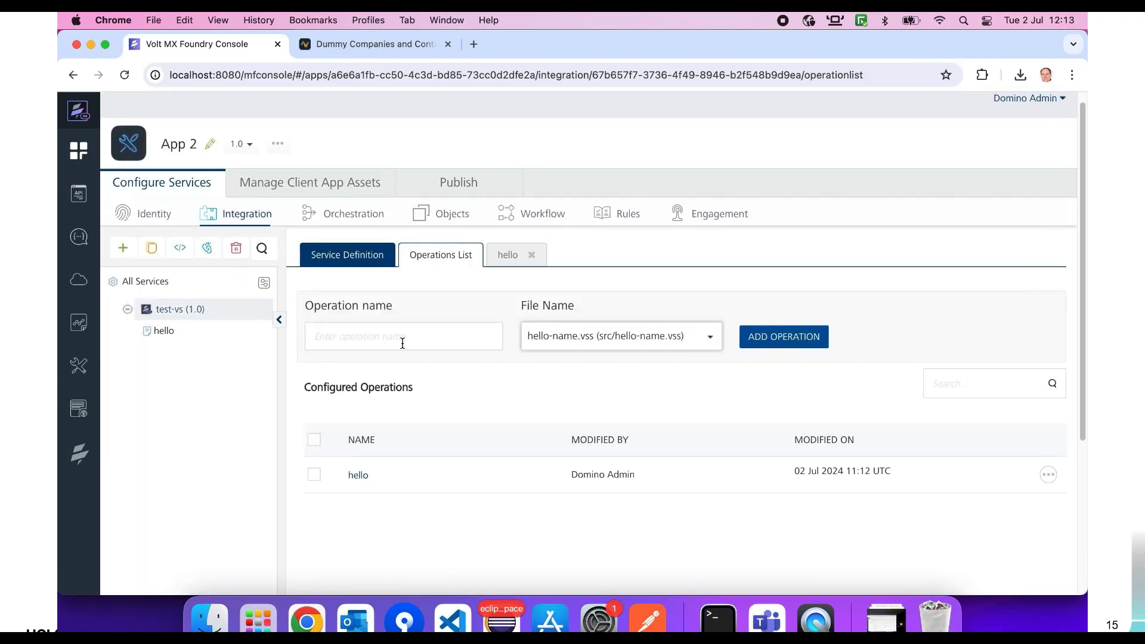
type("hello-me")
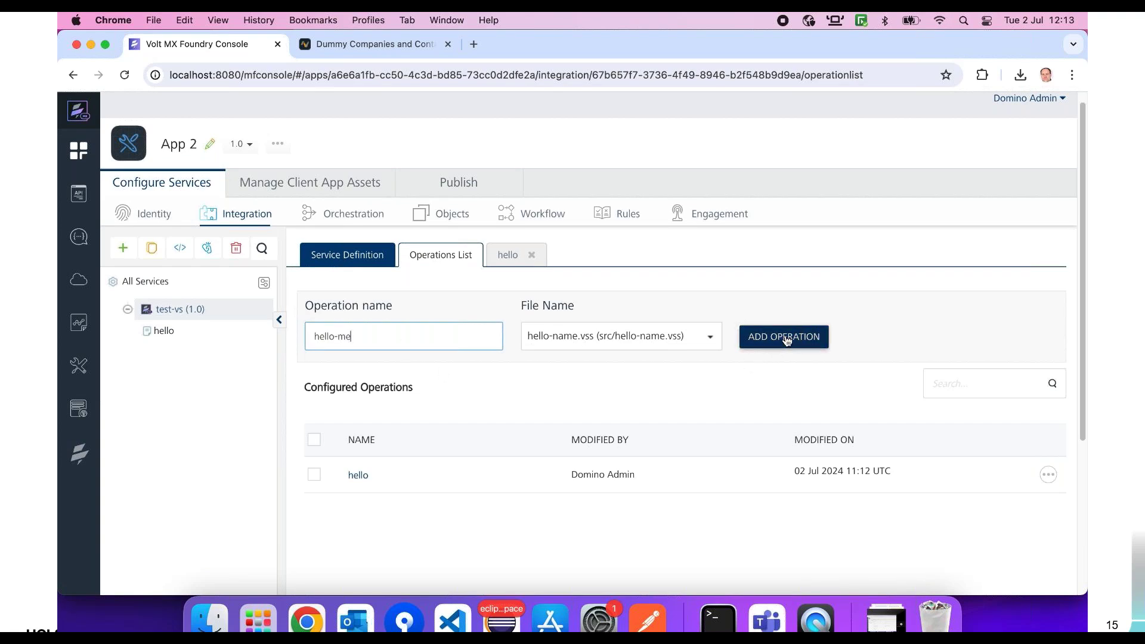
left_click(783, 336)
Step: Give hello-me a username parameter with test value 'Test User', then save and fetch the response
scroll(785, 335, "down", 3)
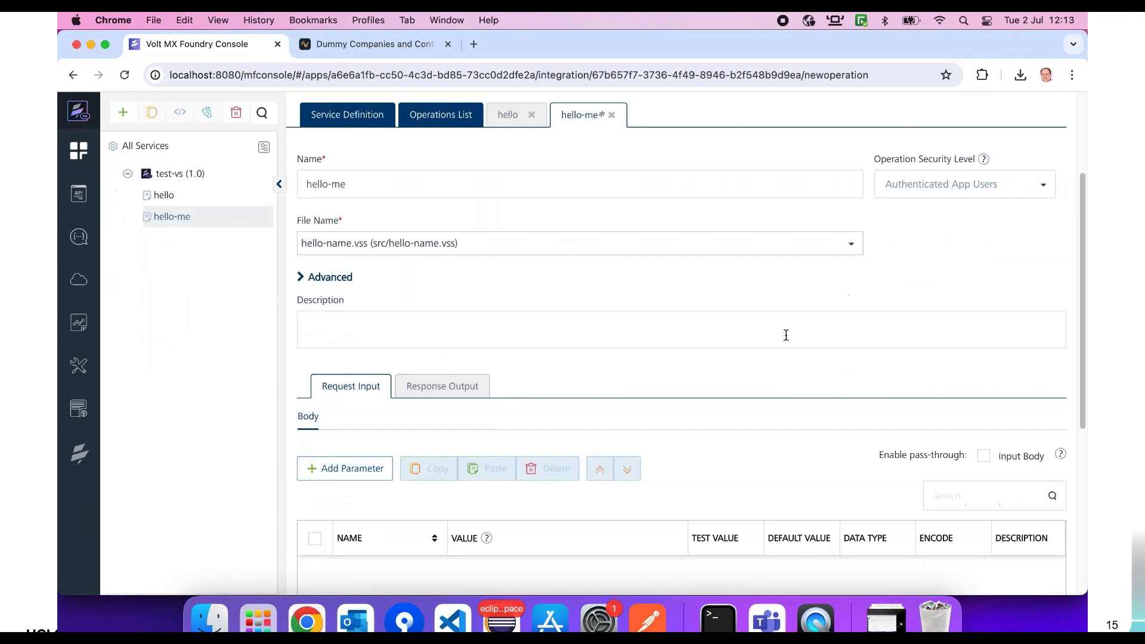
left_click(355, 475)
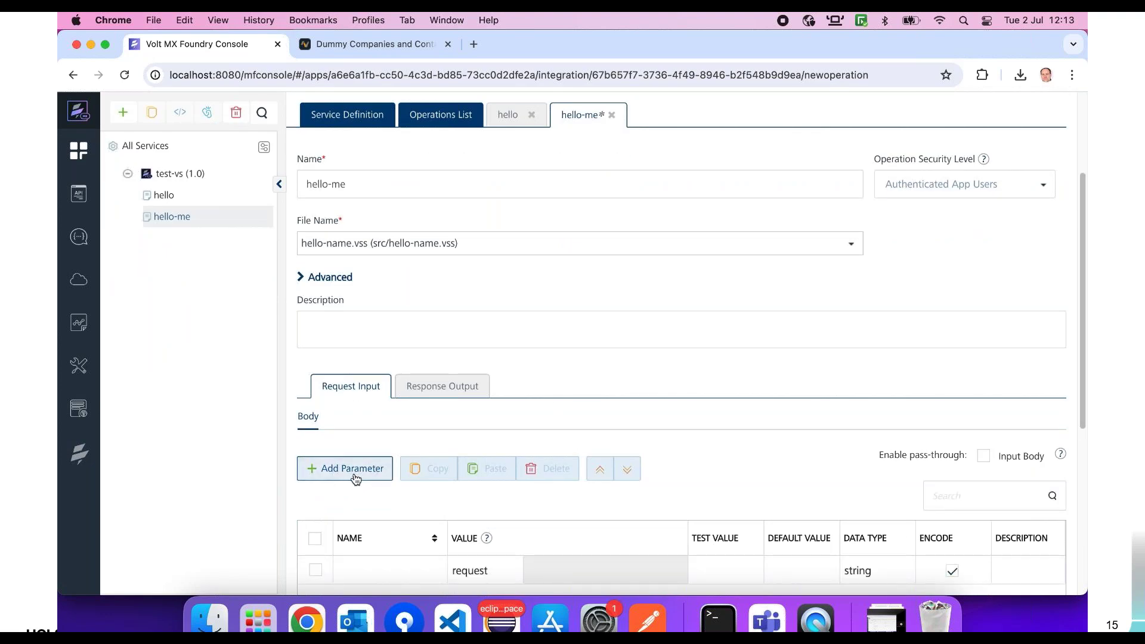
scroll(354, 476, "down", 4)
left_click(399, 396)
type("username")
left_click(753, 387)
type("Test User")
scroll(748, 383, "down", 3)
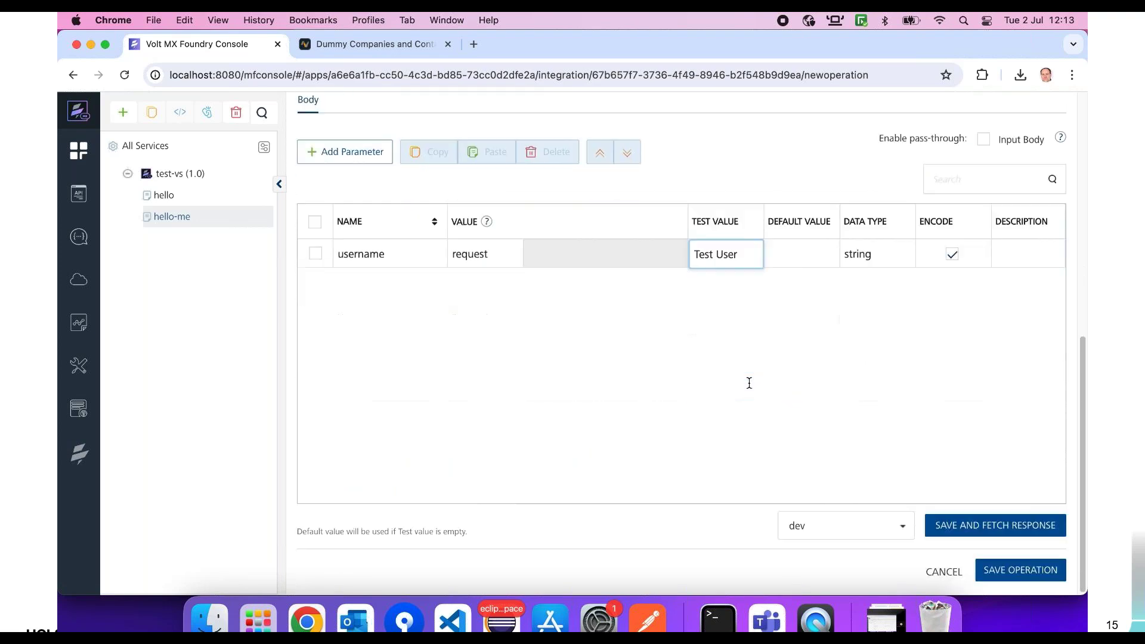
left_click(991, 523)
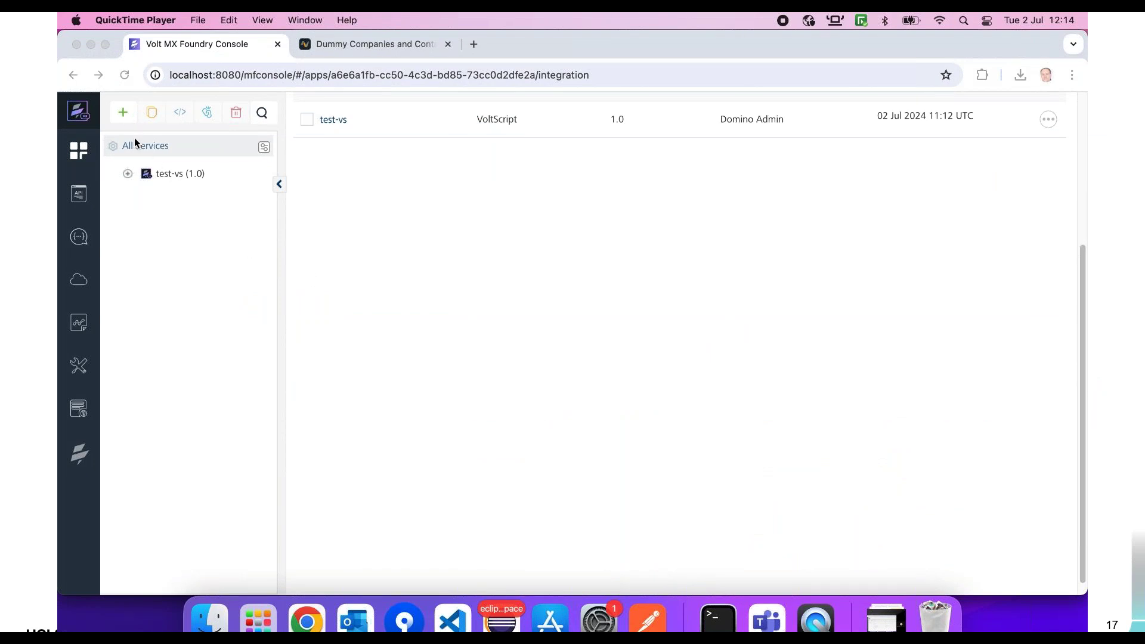
Step: Start a new service and name it test-vs-drapi
left_click(131, 127)
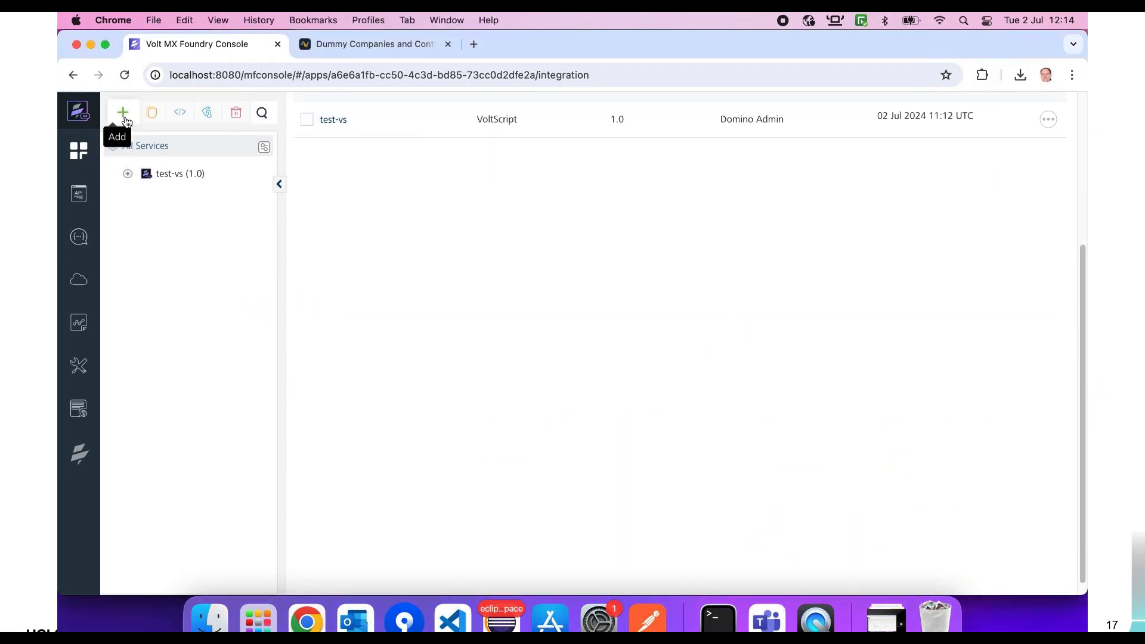
left_click(123, 118)
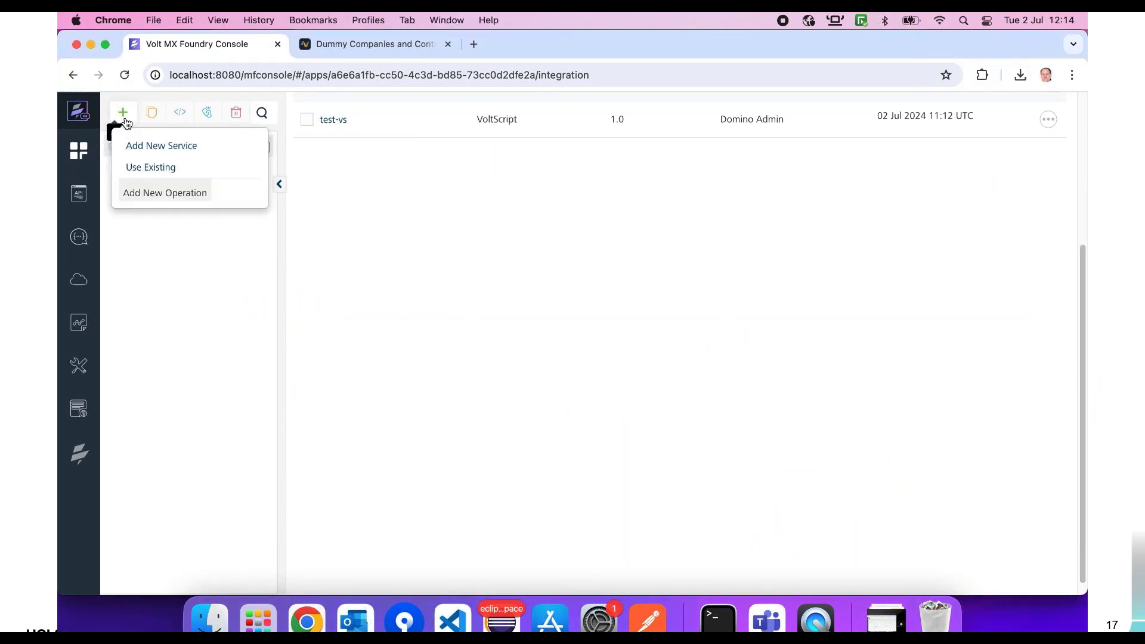
left_click(161, 147)
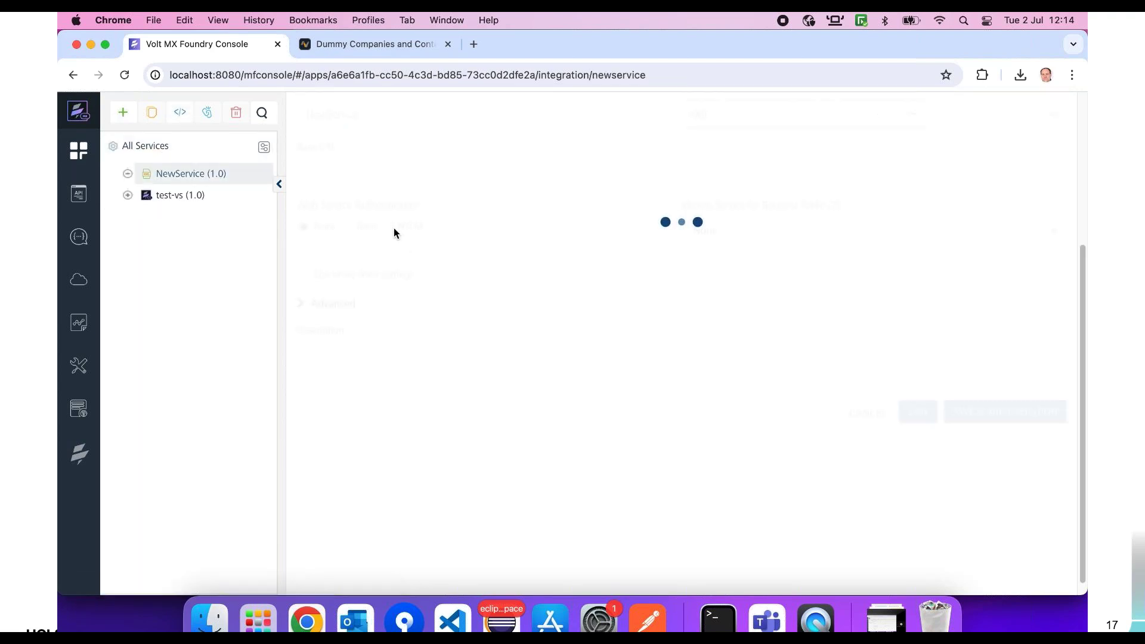
left_click(348, 116)
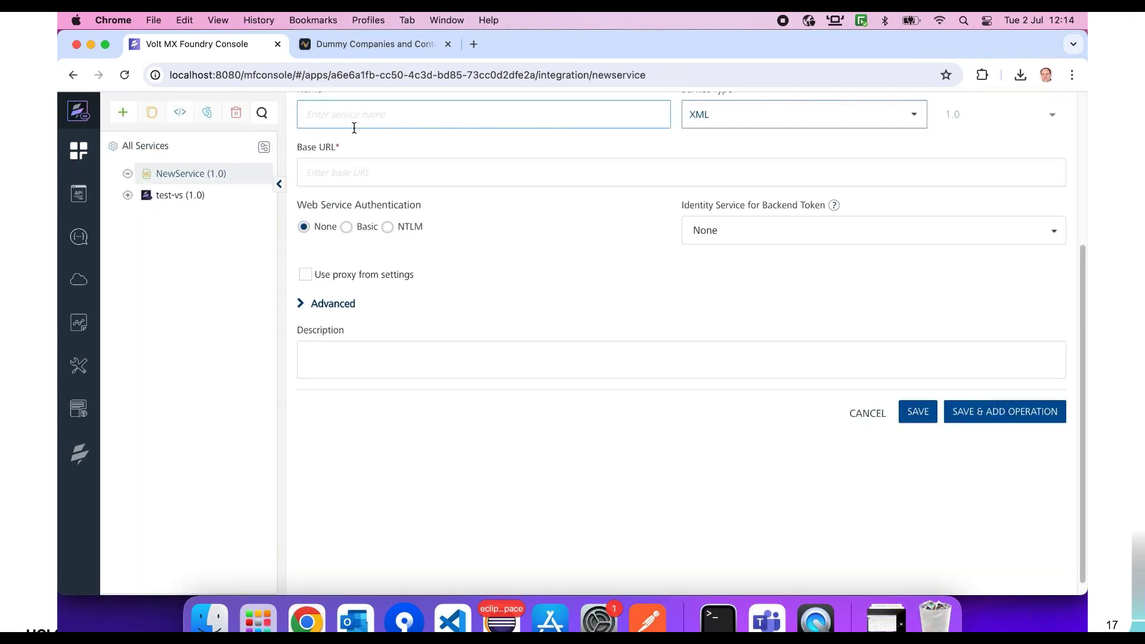
scroll(353, 125, "up", 5)
type("test-")
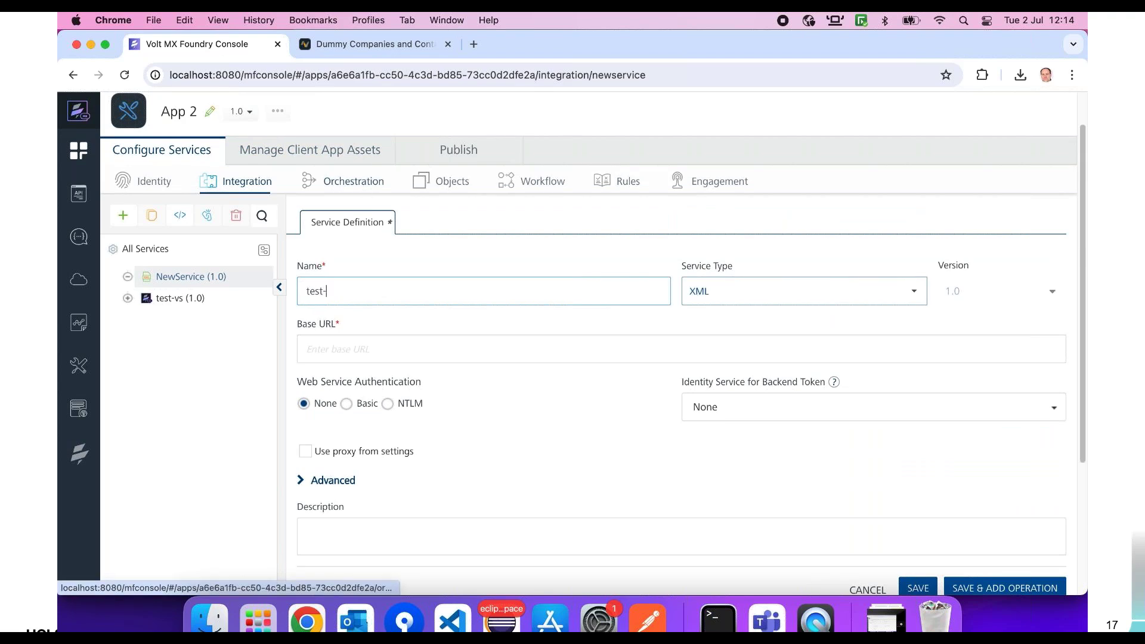
type("vs-")
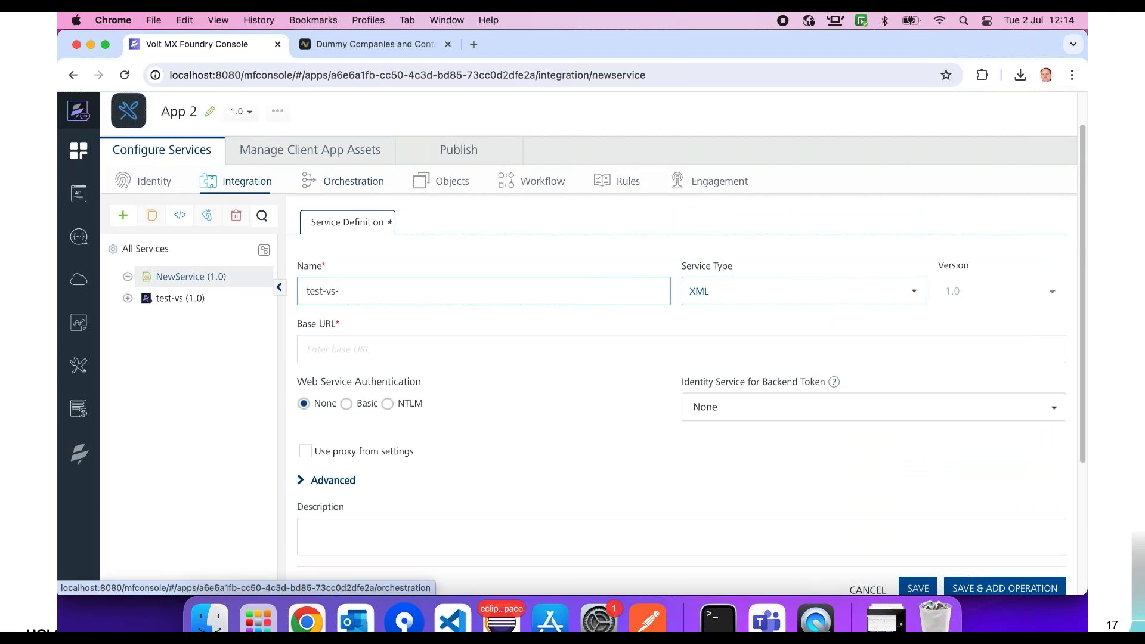
type("drapi")
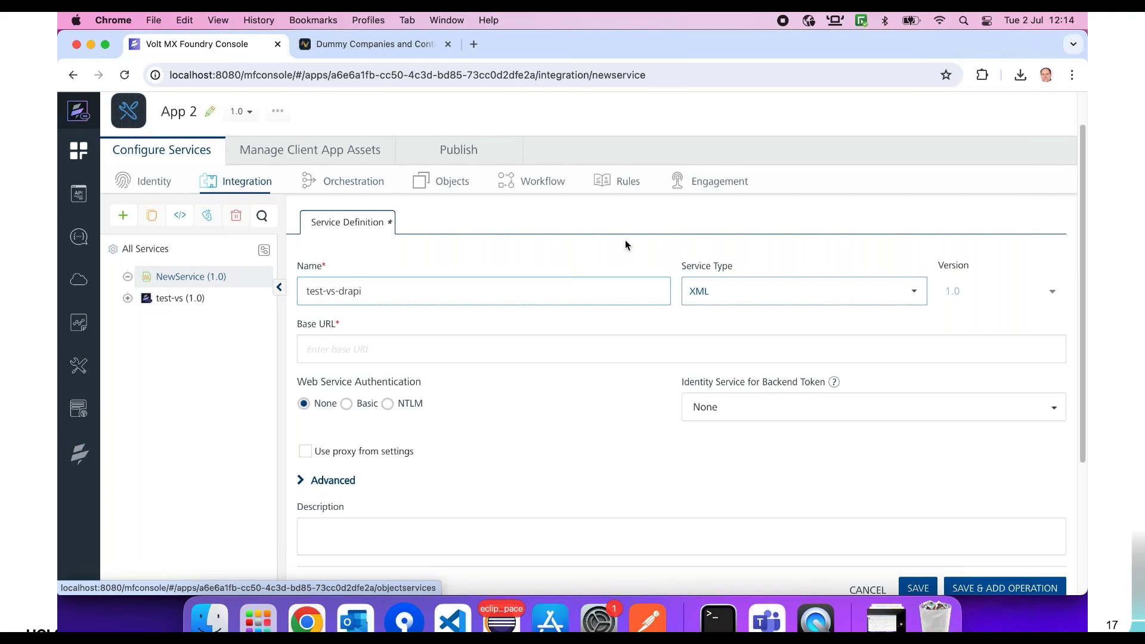
Step: Make it VoltScript with foundry-drapi.1.1.0.zip and the cascade identity service, and save
left_click(710, 289)
left_click(619, 452)
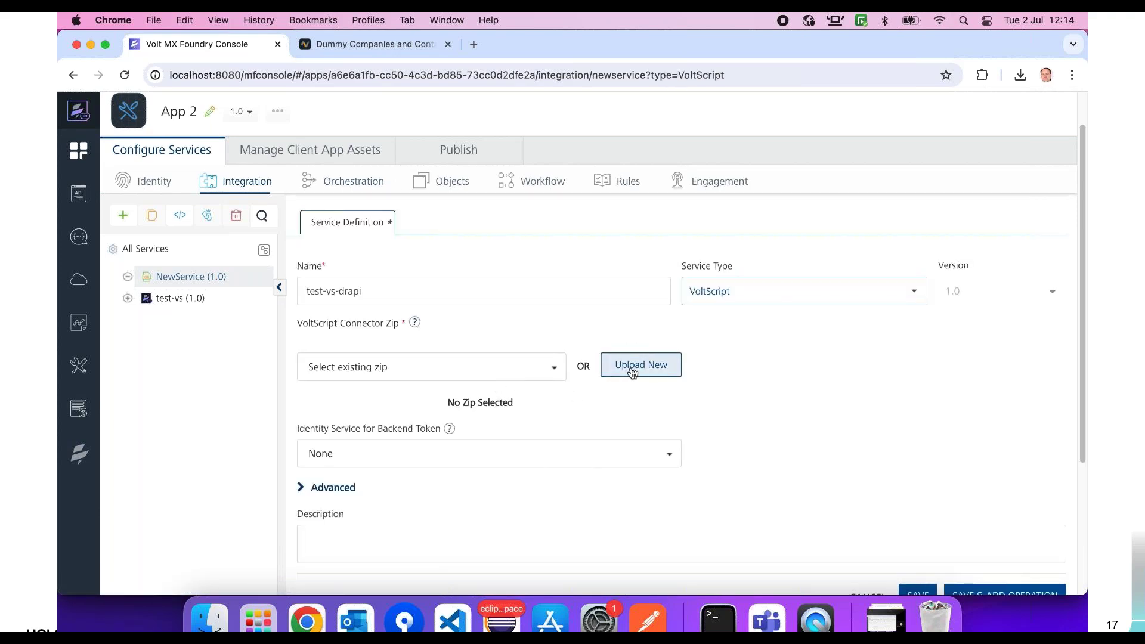
left_click(631, 367)
double_click(488, 224)
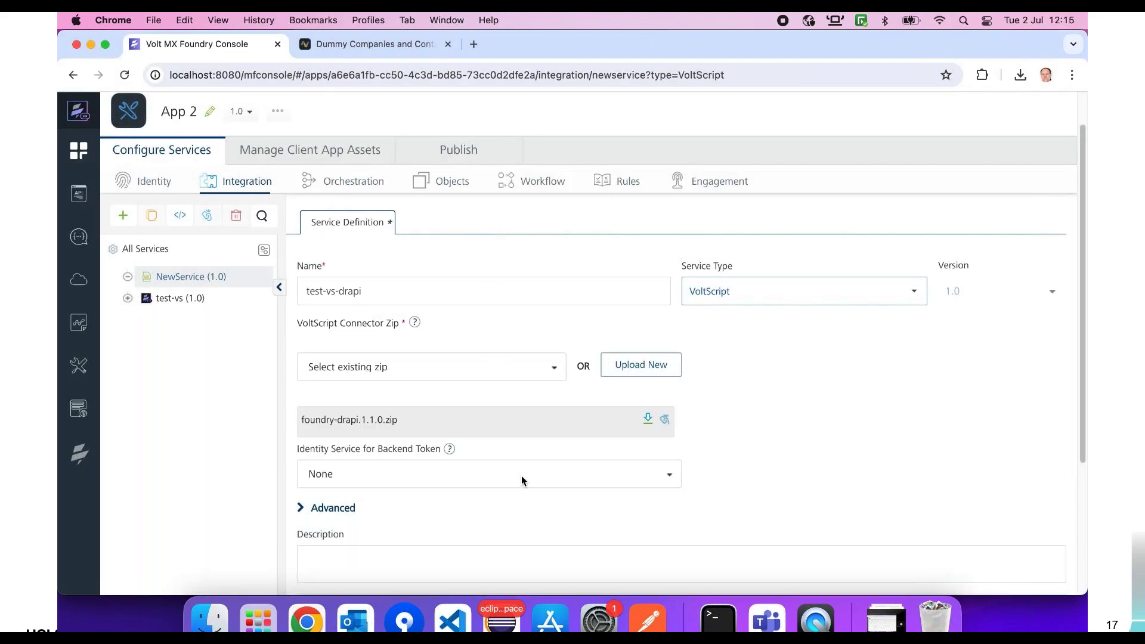
left_click(521, 474)
left_click(500, 493)
scroll(850, 457, "down", 4)
left_click(991, 427)
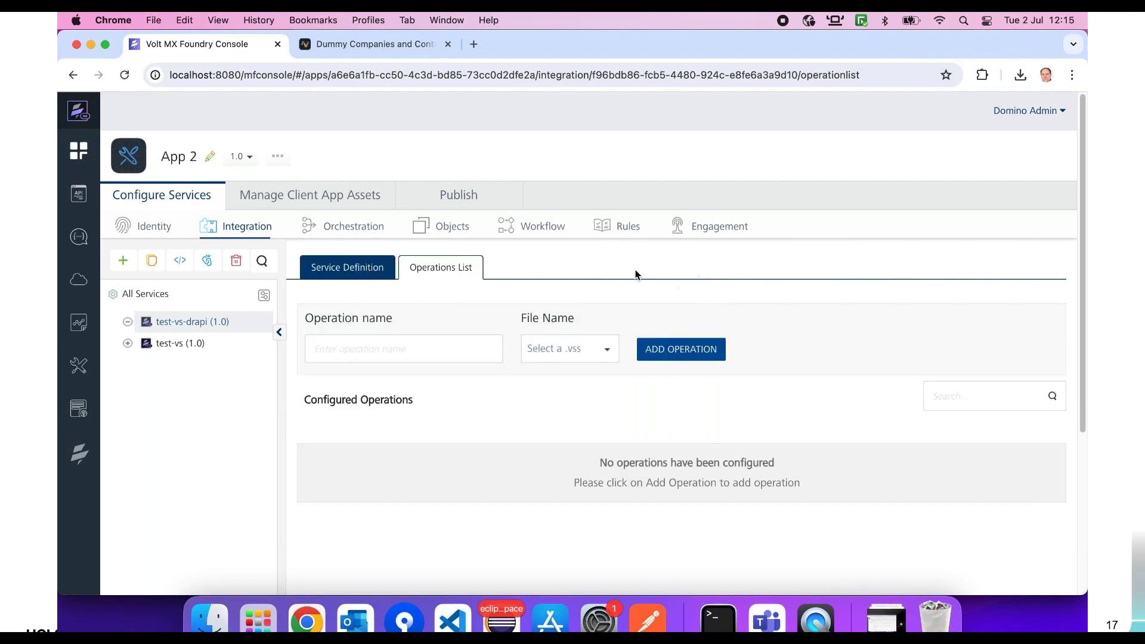
Step: Add a get-mask-dob operation that runs getAndMask.vss
left_click(588, 356)
left_click(569, 392)
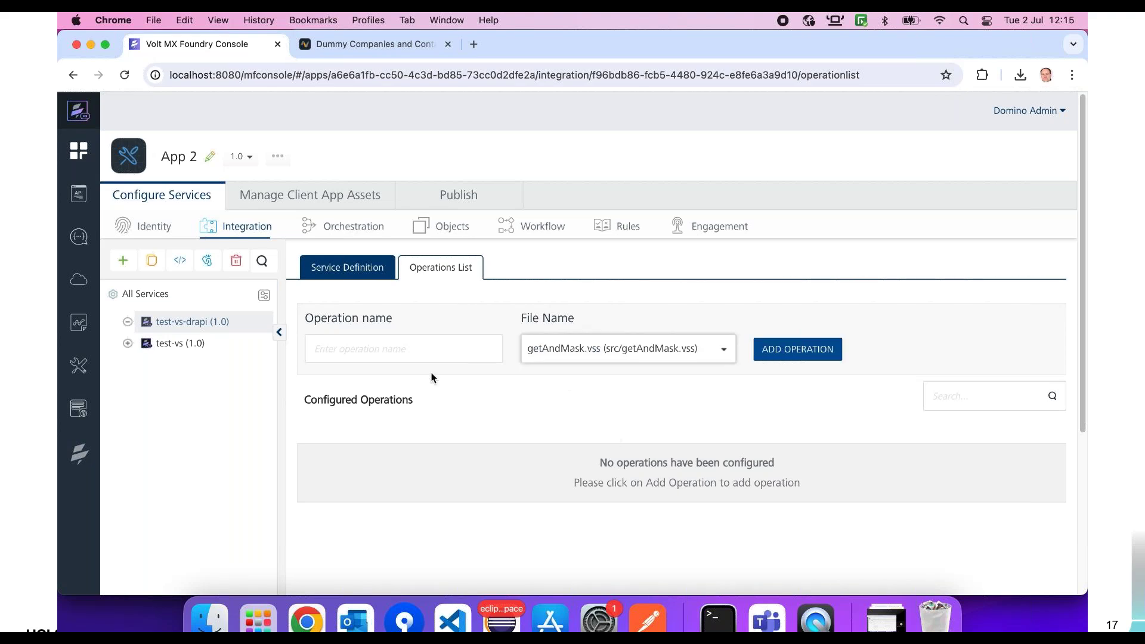
left_click(398, 350)
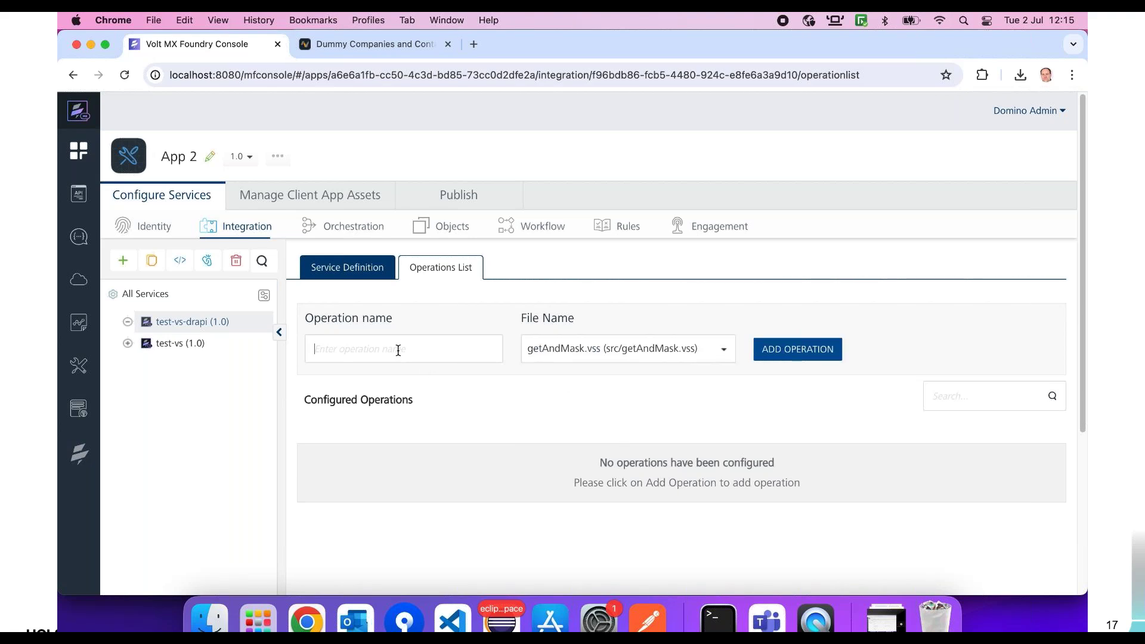
type("get-")
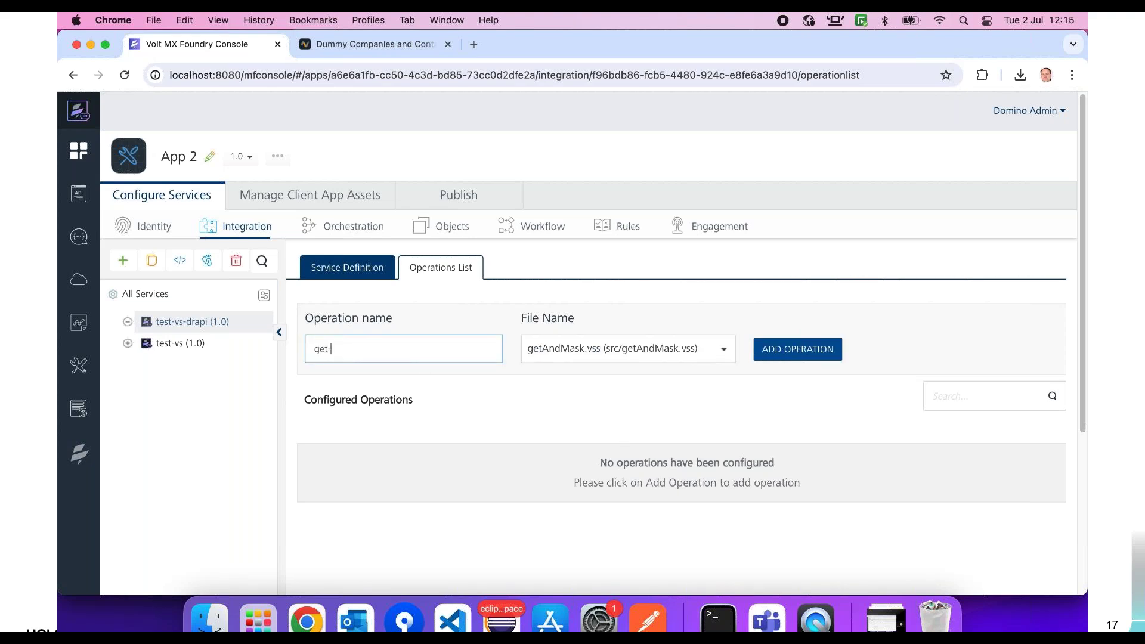
type("mask-dob")
left_click(781, 348)
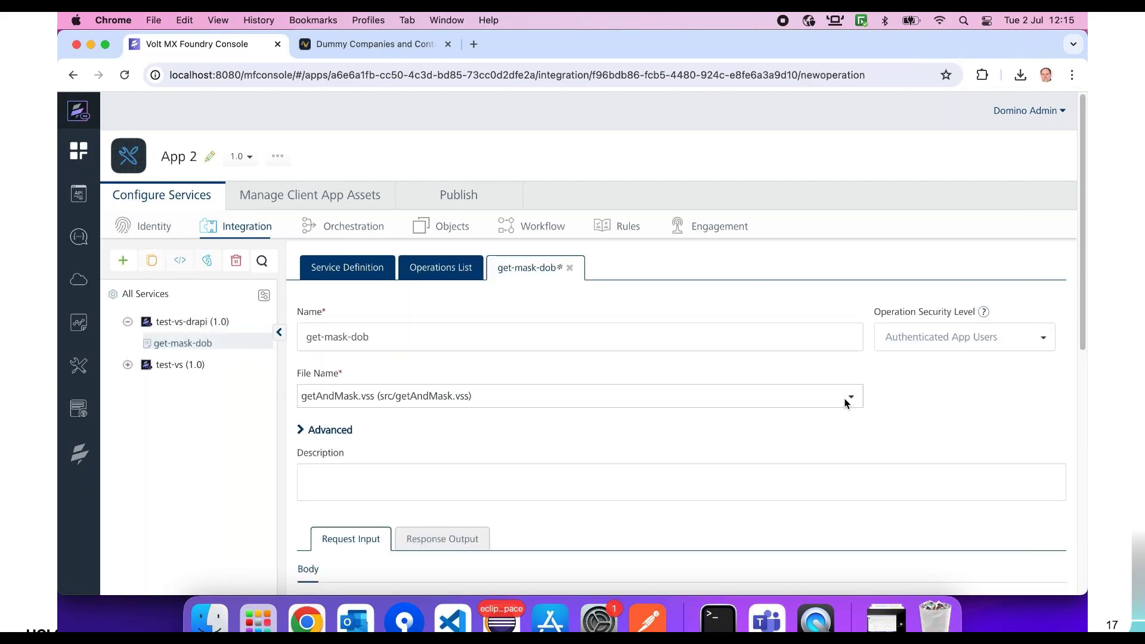
Step: Add a serverURL parameter with the pasted API URL as test value, then save and fetch
scroll(894, 441, "down", 5)
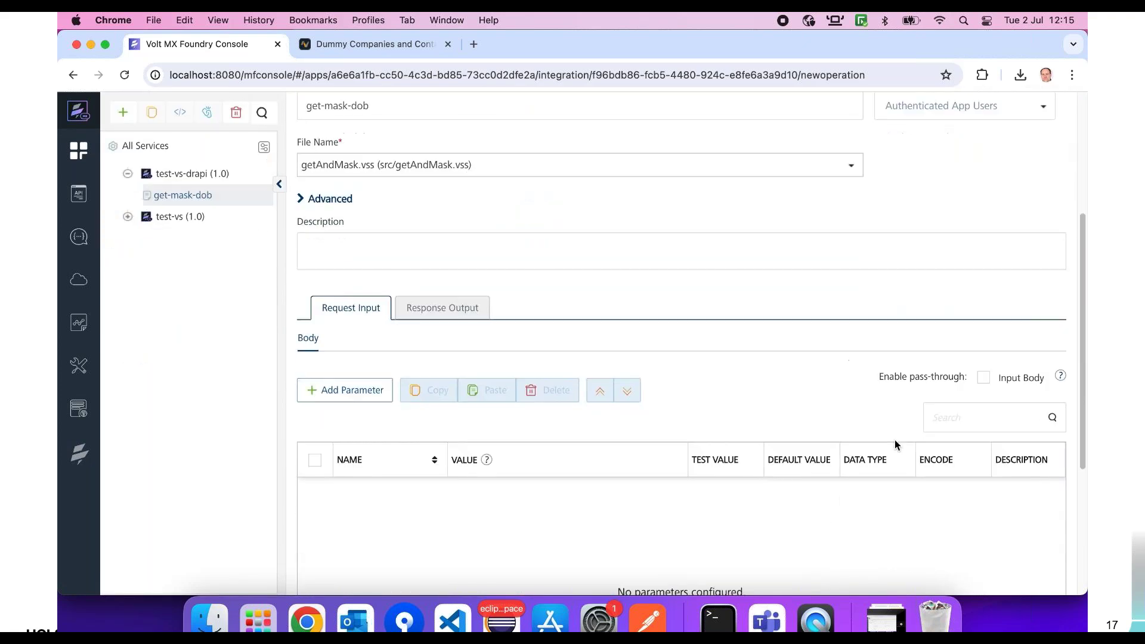
left_click(359, 399)
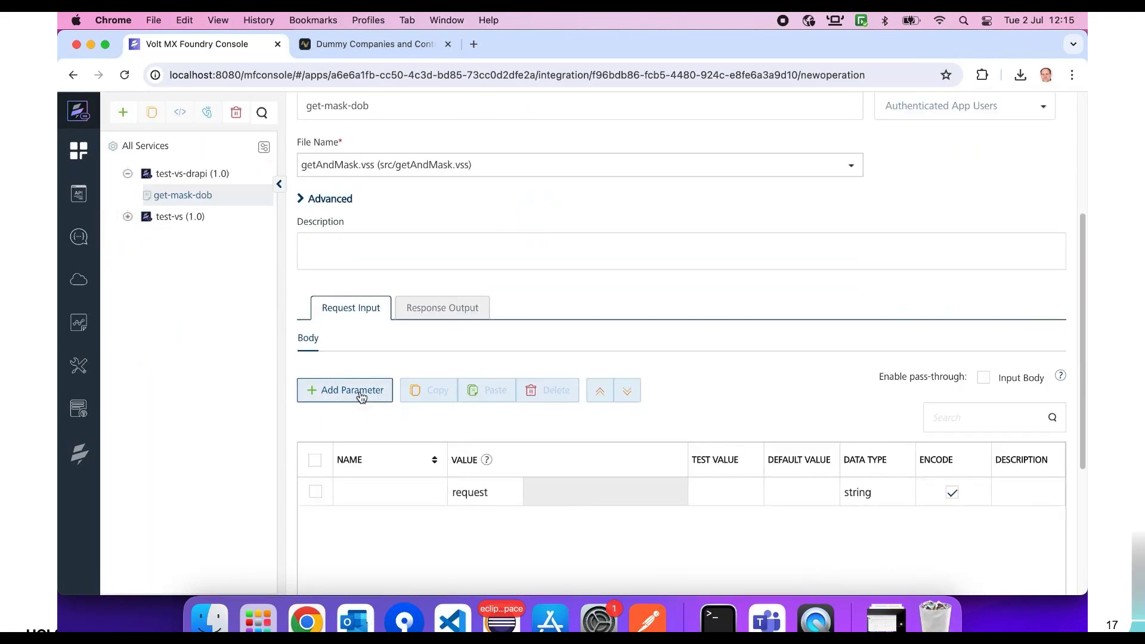
left_click(374, 489)
type("serverURL")
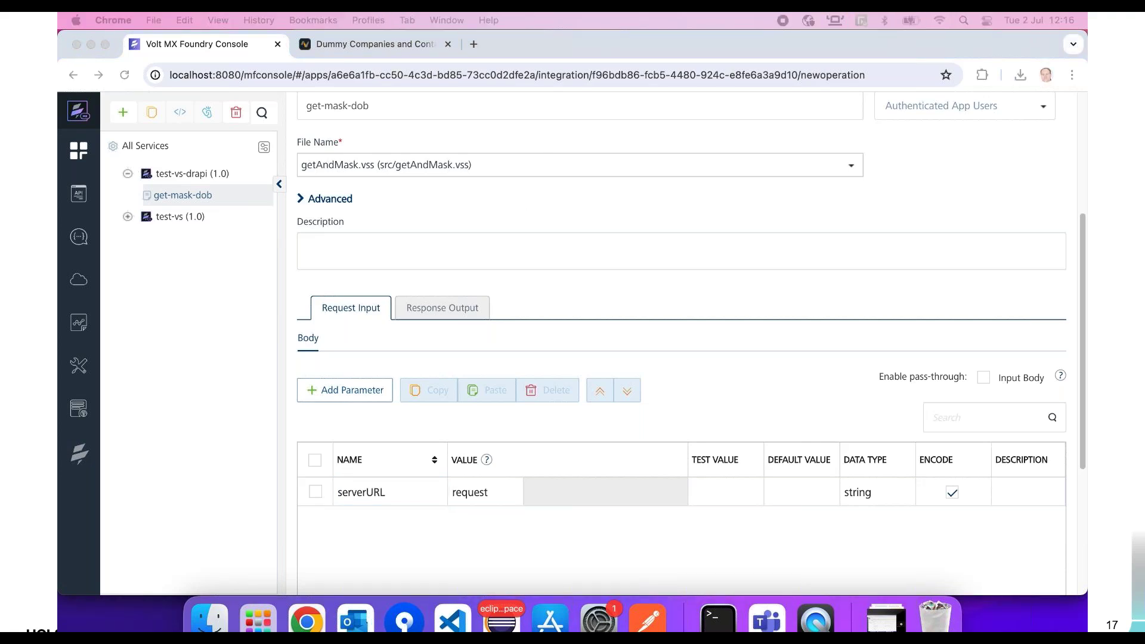
left_click(723, 484)
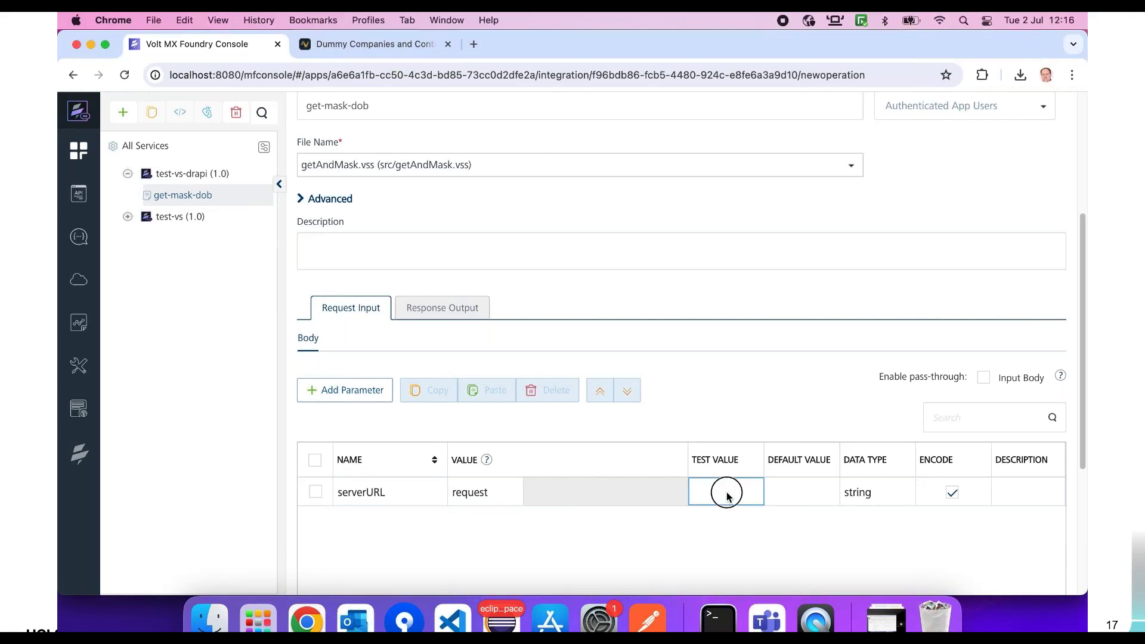
key("super+v")
scroll(811, 394, "down", 5)
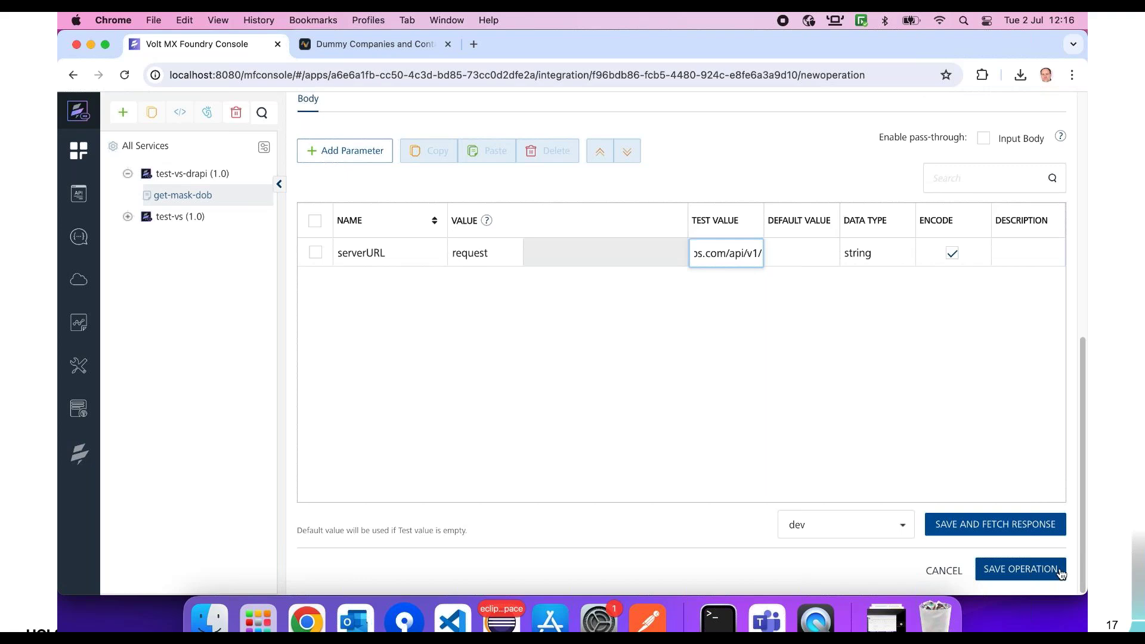
left_click(1006, 526)
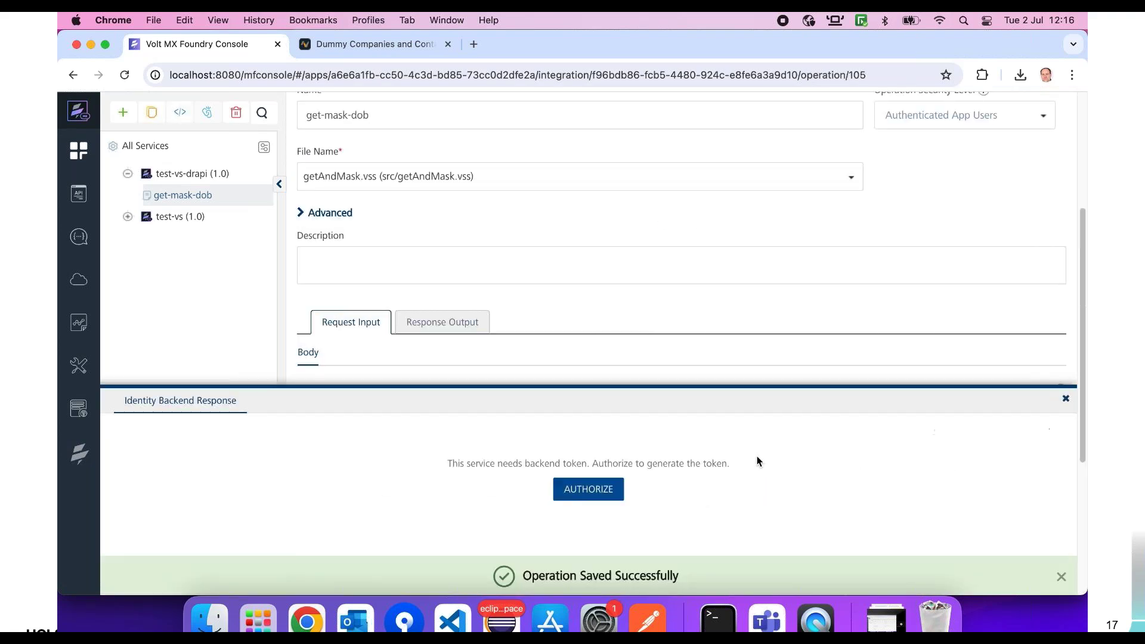
Step: Authorize the backend token by signing in to HCL Domino with the user's username and password
left_click(564, 498)
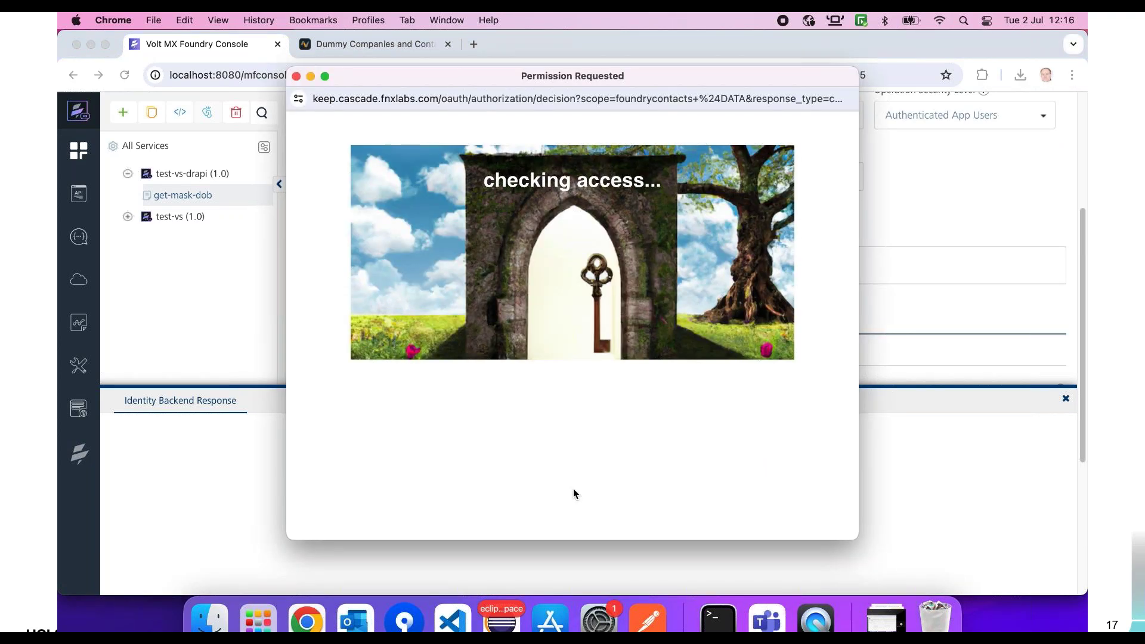
left_click(571, 228)
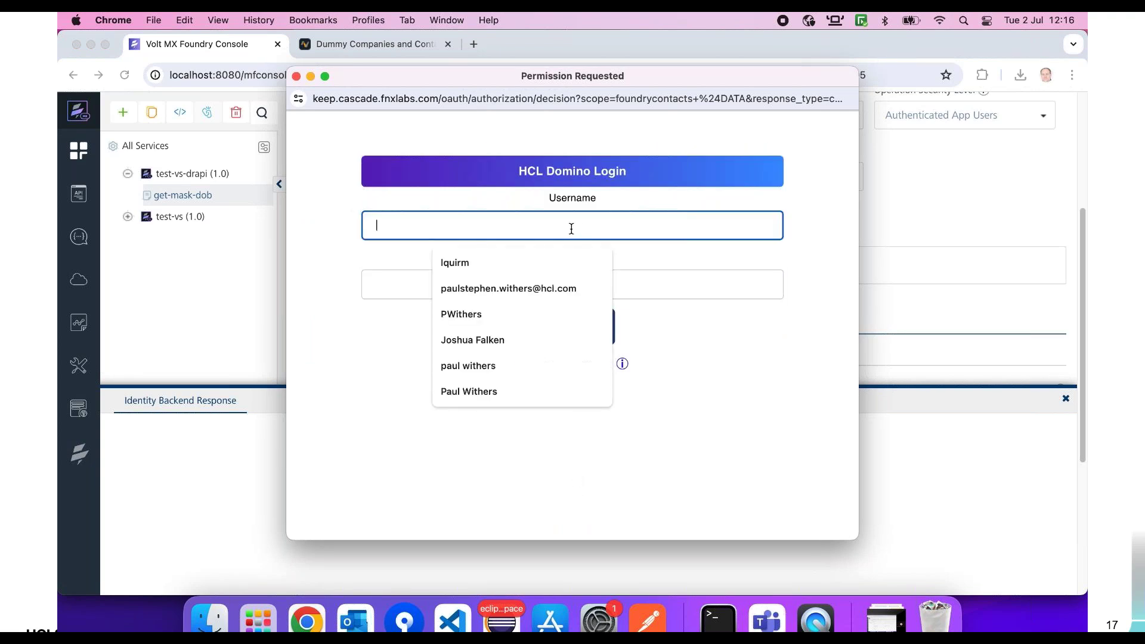
key("Tab")
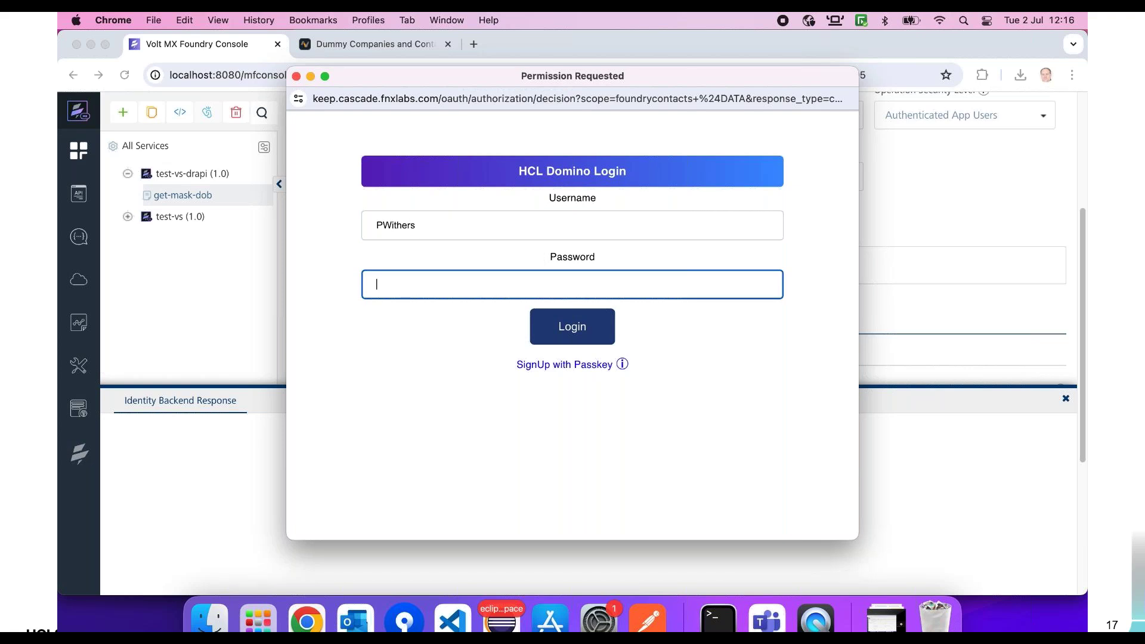
type("*******************")
key("Return")
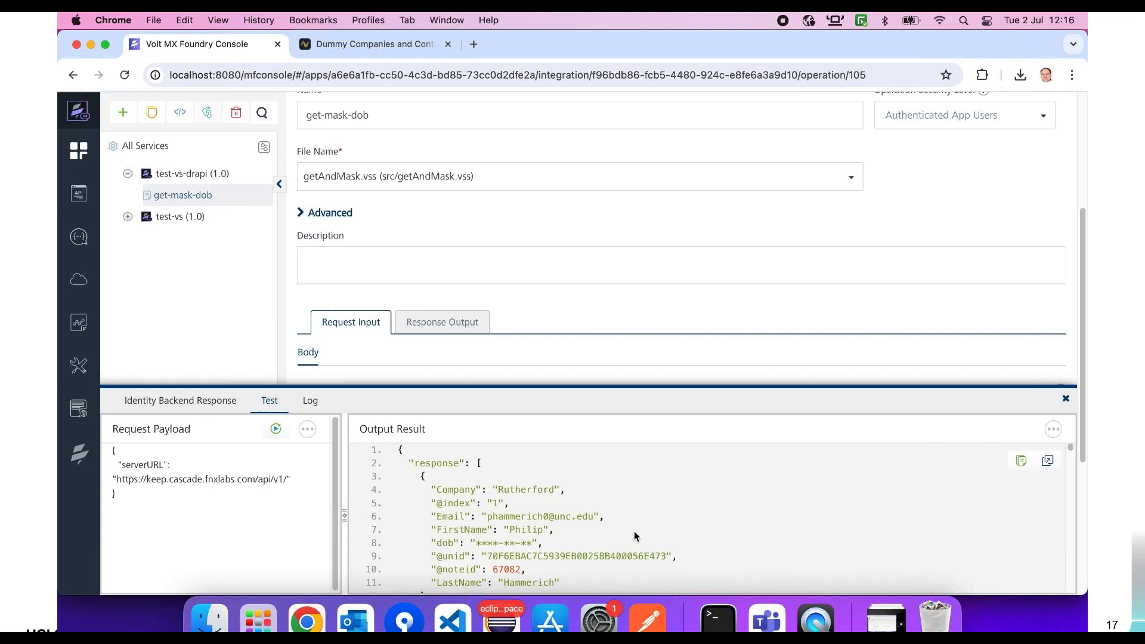
left_click_drag(470, 543, 580, 556)
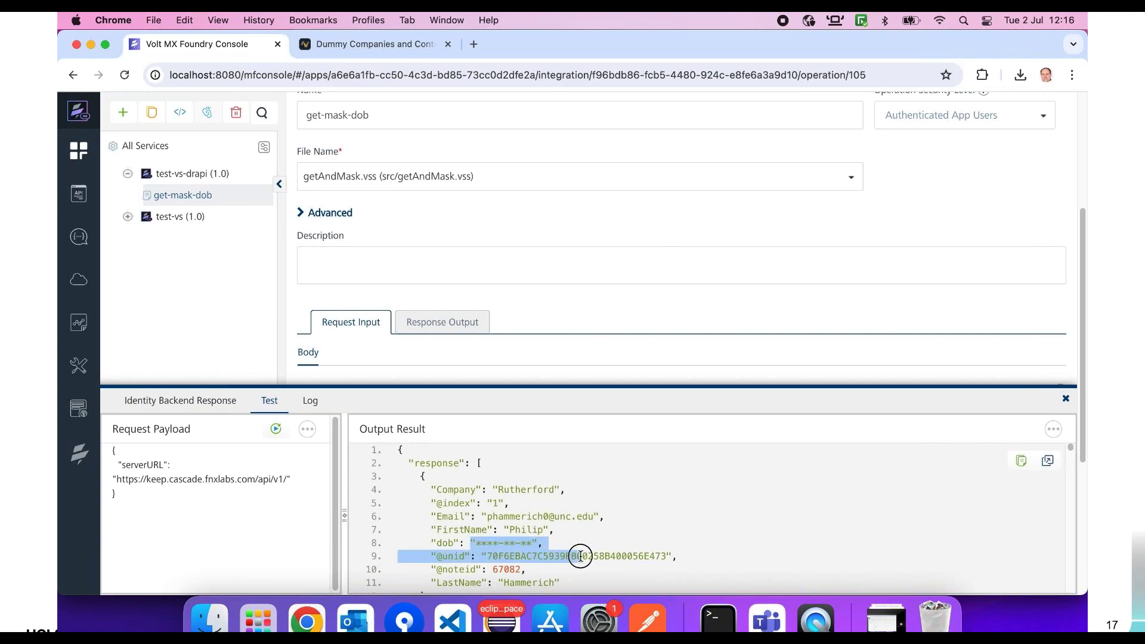
right_click(580, 556)
left_click(387, 44)
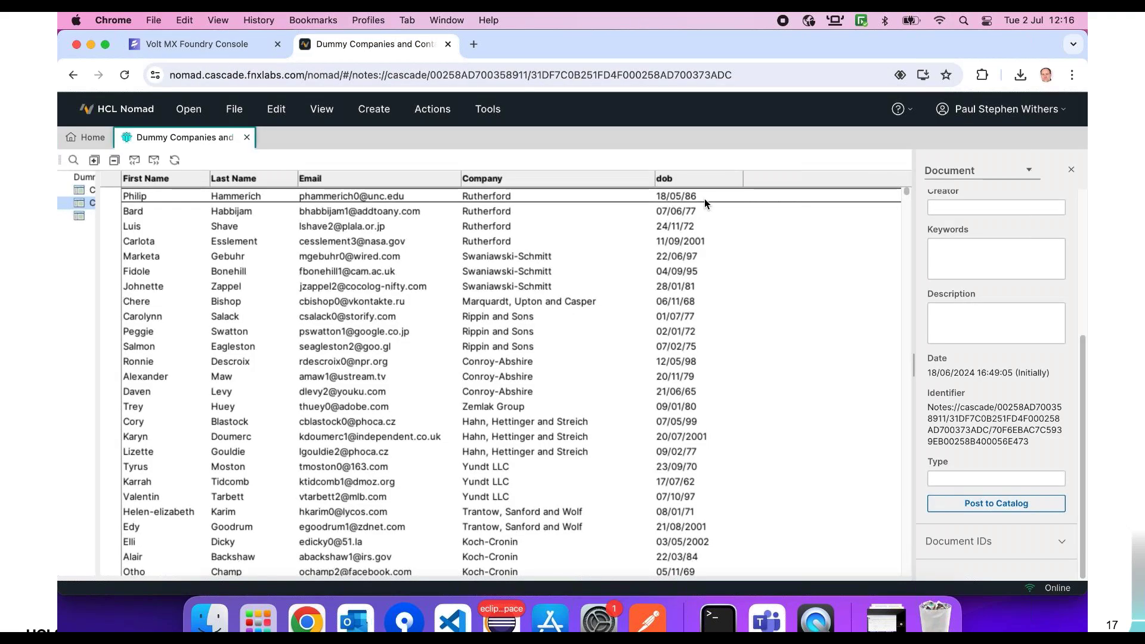
key("ctrl+shift+Tab")
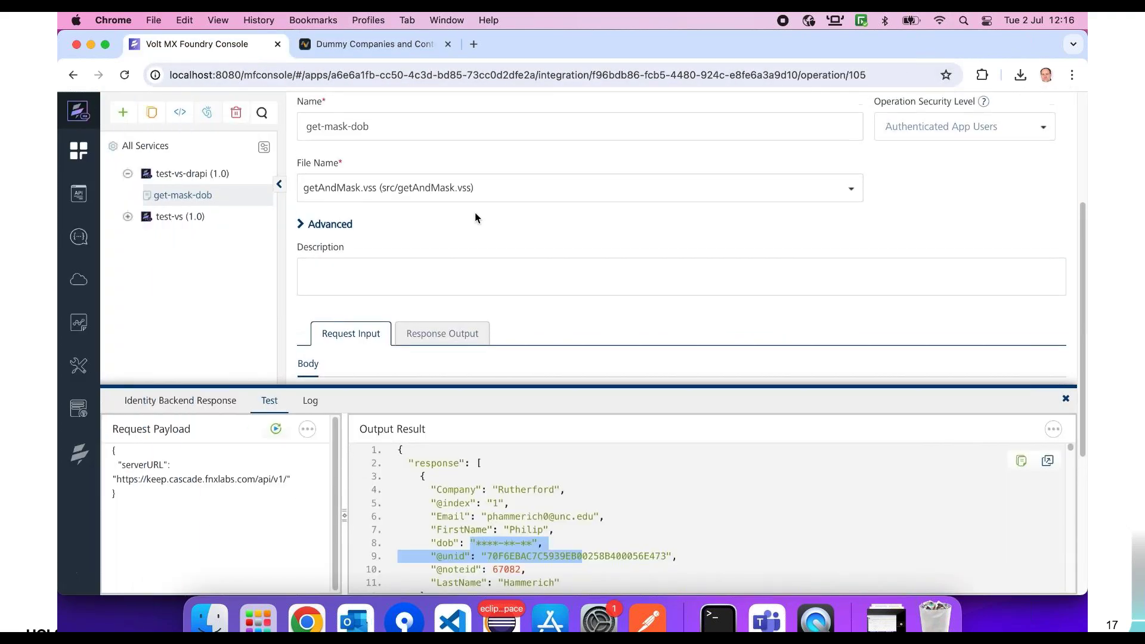
scroll(477, 224, "up", 3)
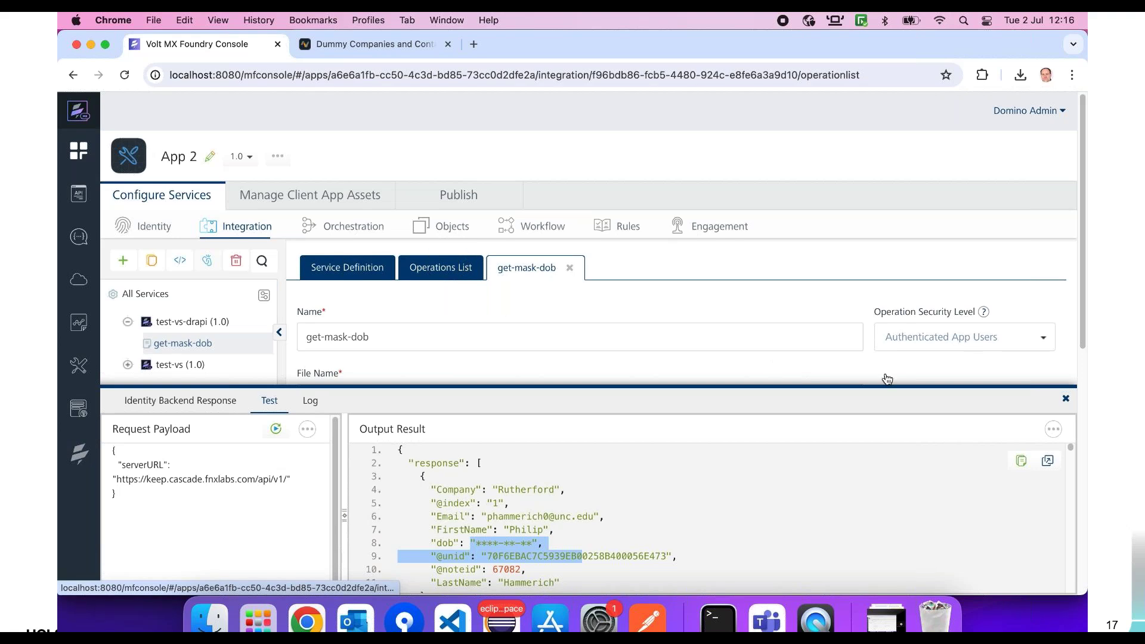
Step: Add an update-company operation running update.vss to the test-vs-drapi operations list
left_click(441, 268)
left_click(658, 352)
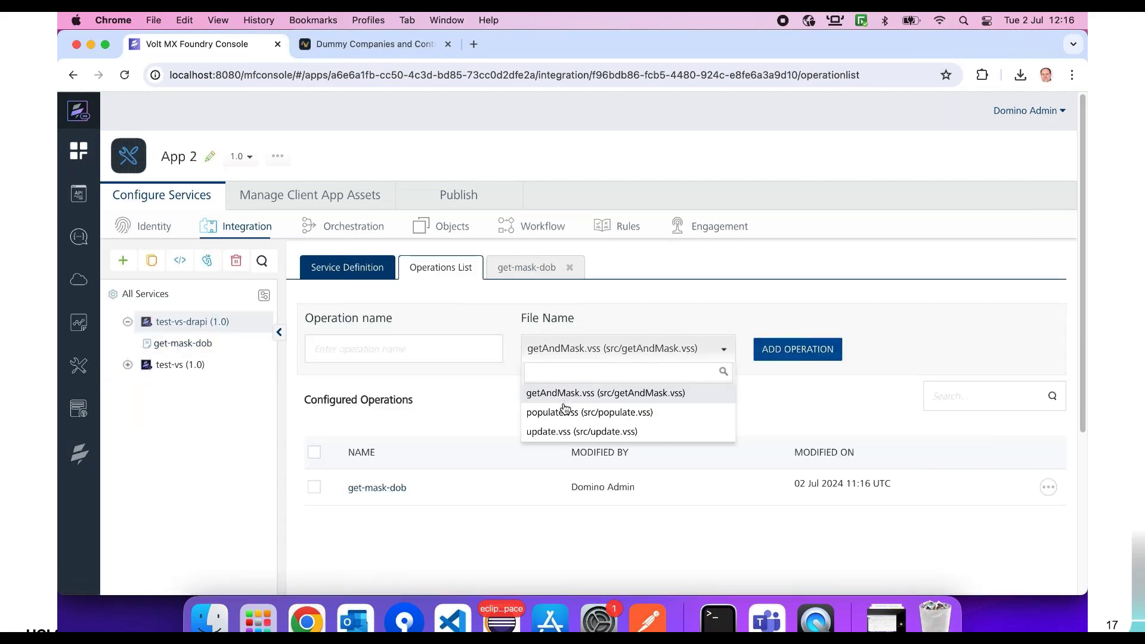
left_click(559, 432)
left_click(360, 346)
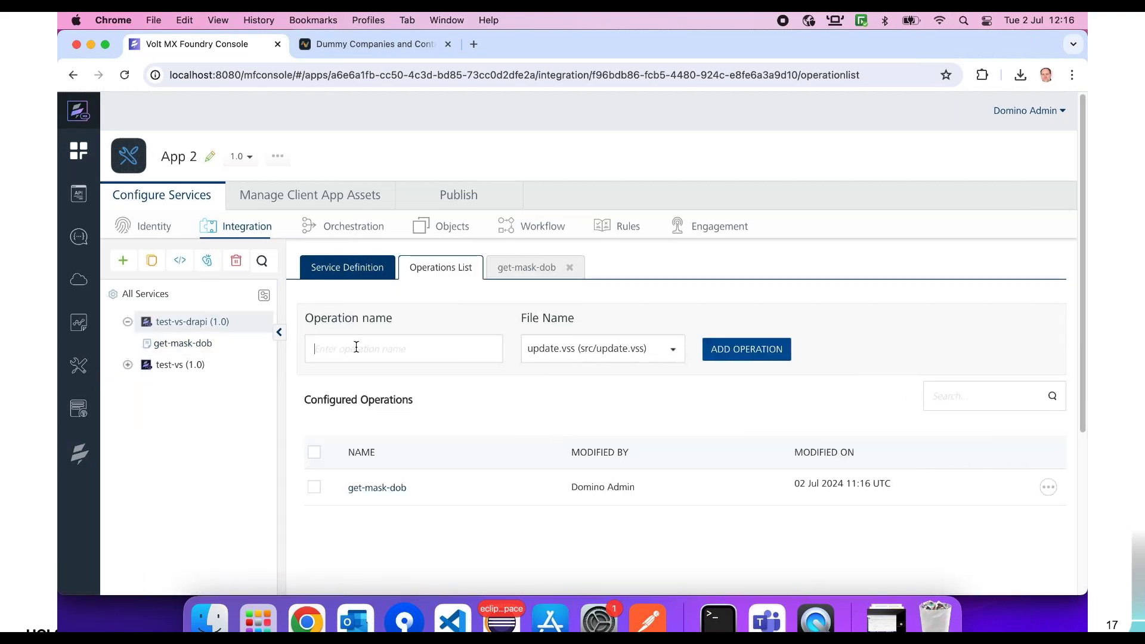
type("update-company")
left_click(748, 350)
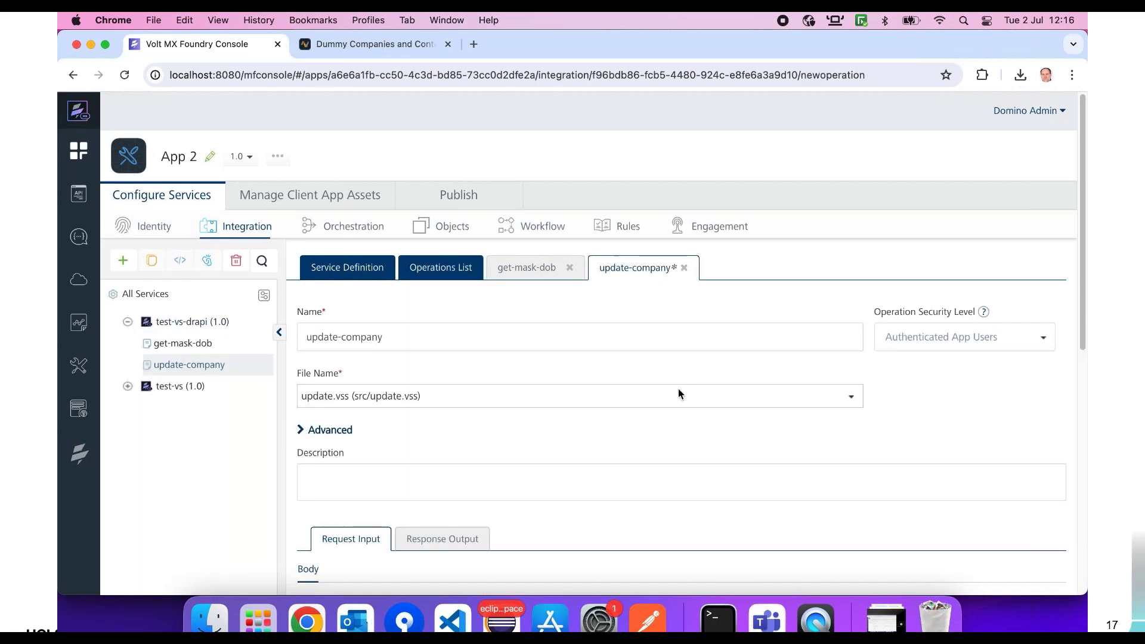
scroll(678, 388, "down", 5)
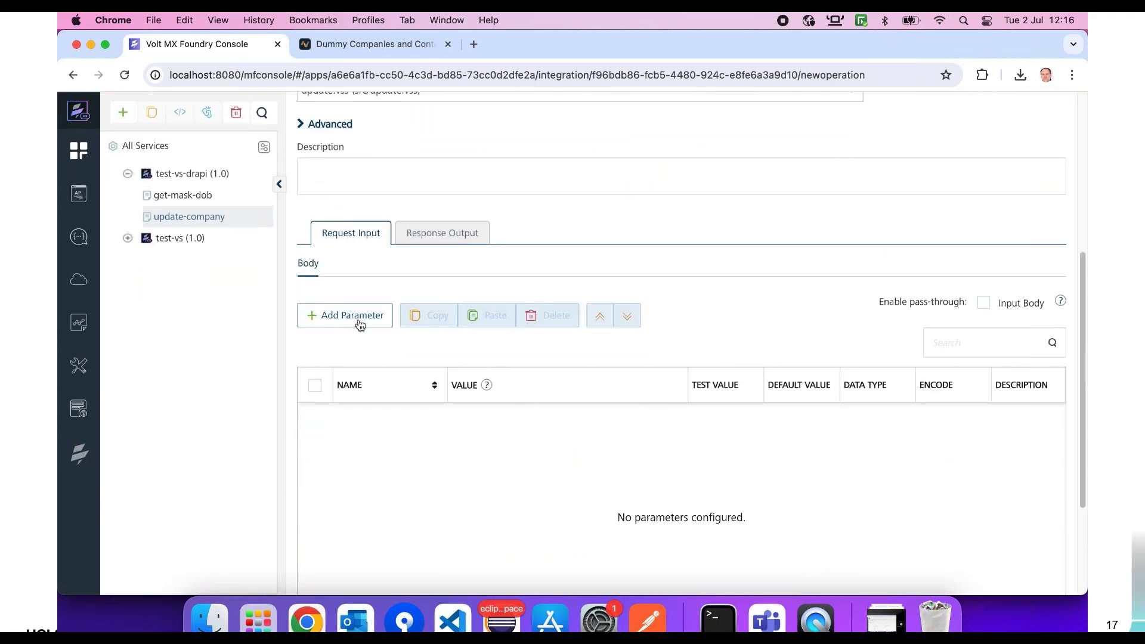
Step: Give update-company a serverURL parameter with the pasted API URL as its test value
left_click(359, 322)
left_click(398, 422)
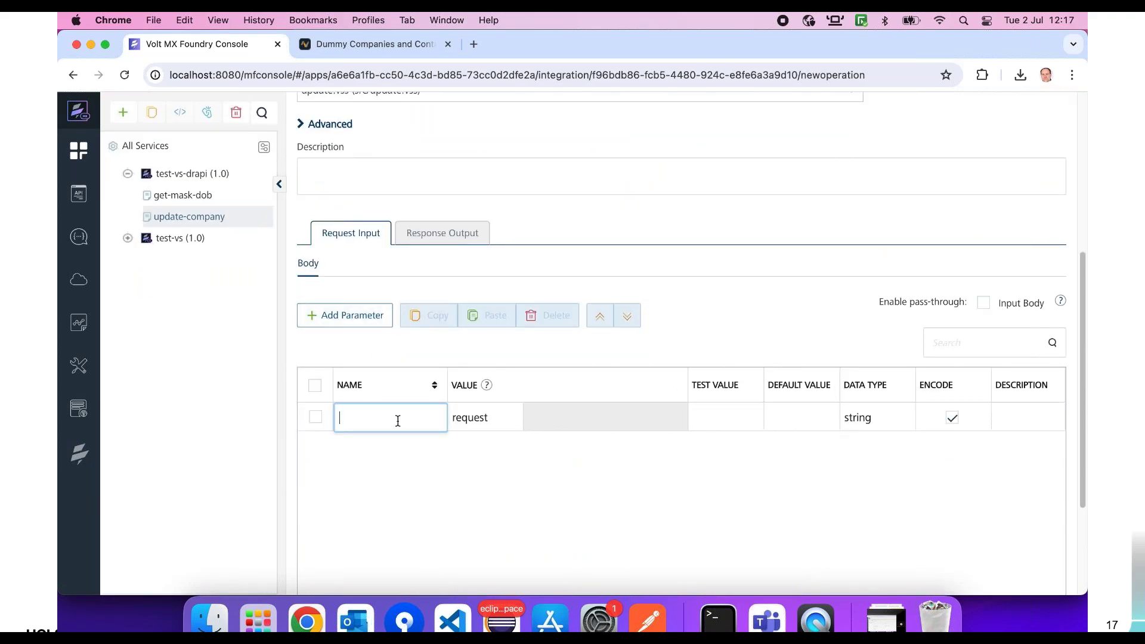
type("serverURL")
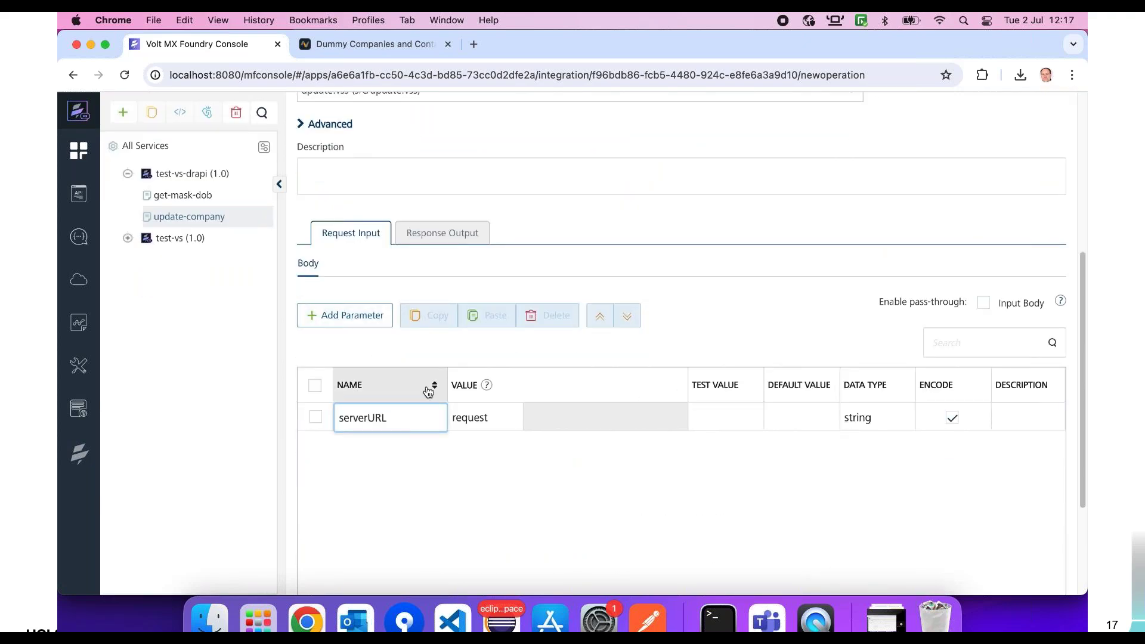
left_click(707, 419)
key("super+v")
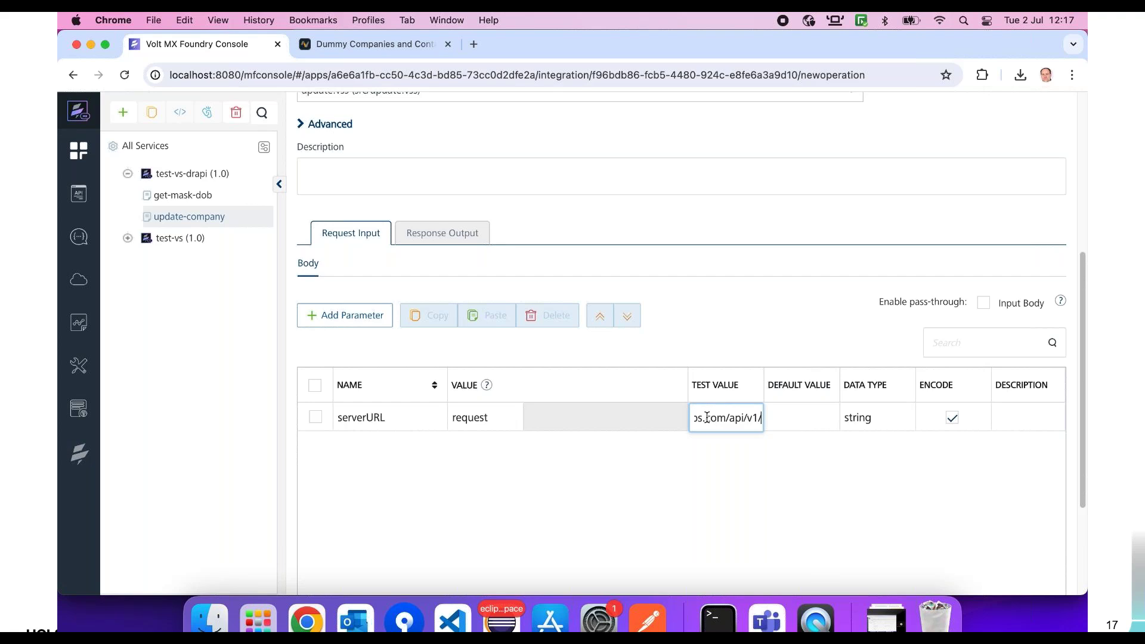
left_click(388, 44)
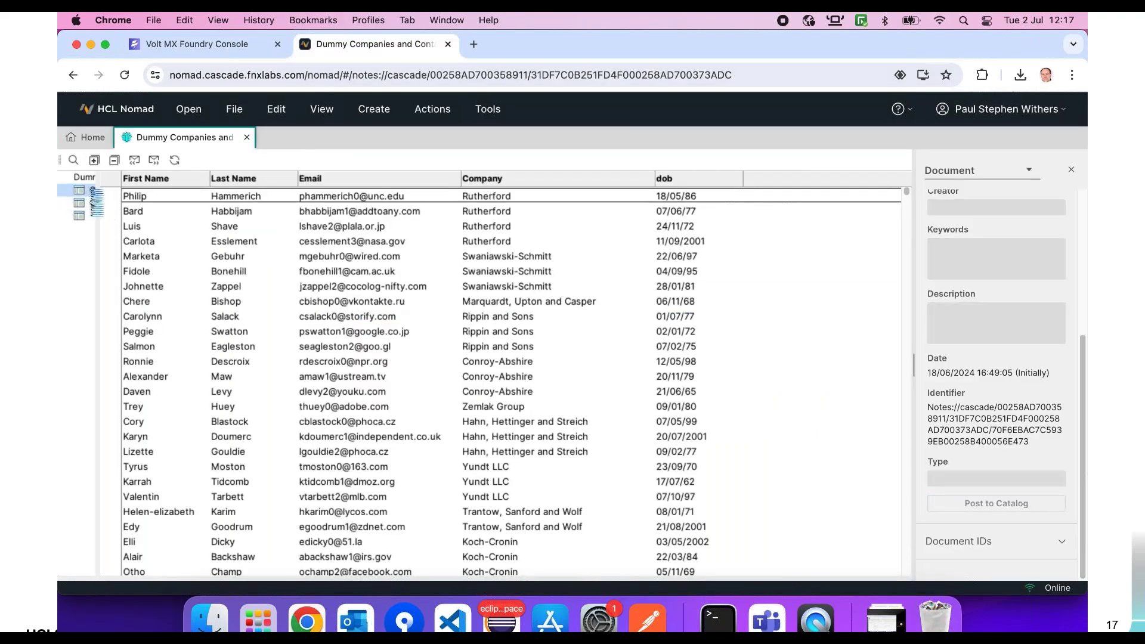
Step: Copy the Rutherford company's document unid from Nomad's Companies view and return to Foundry
left_click(84, 190)
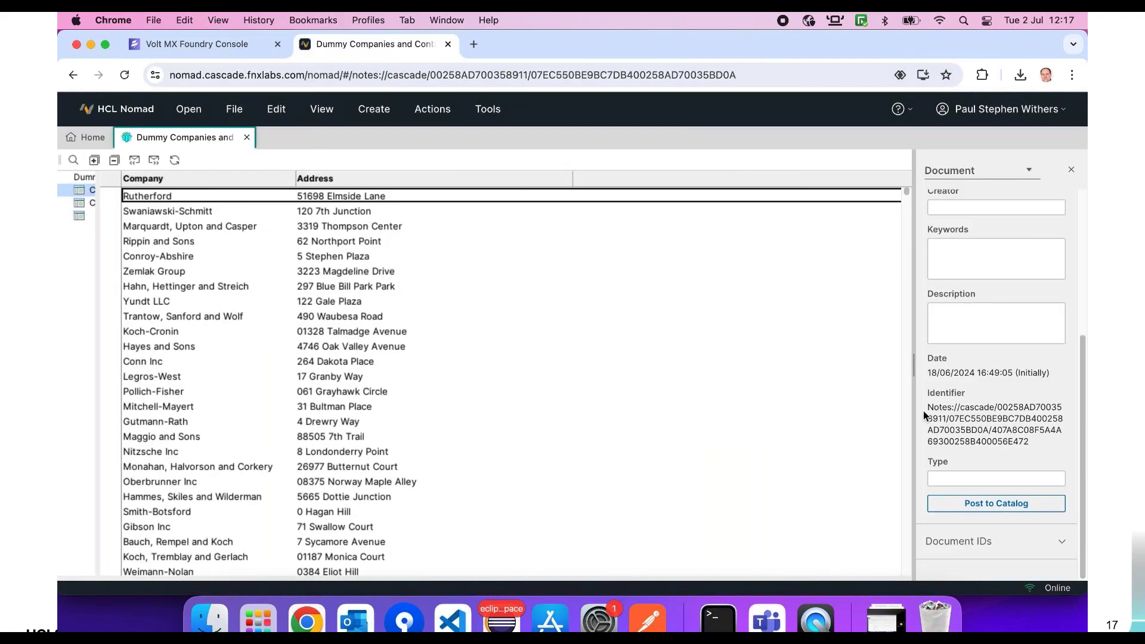
left_click(1025, 441)
left_click_drag(1026, 441, 991, 429)
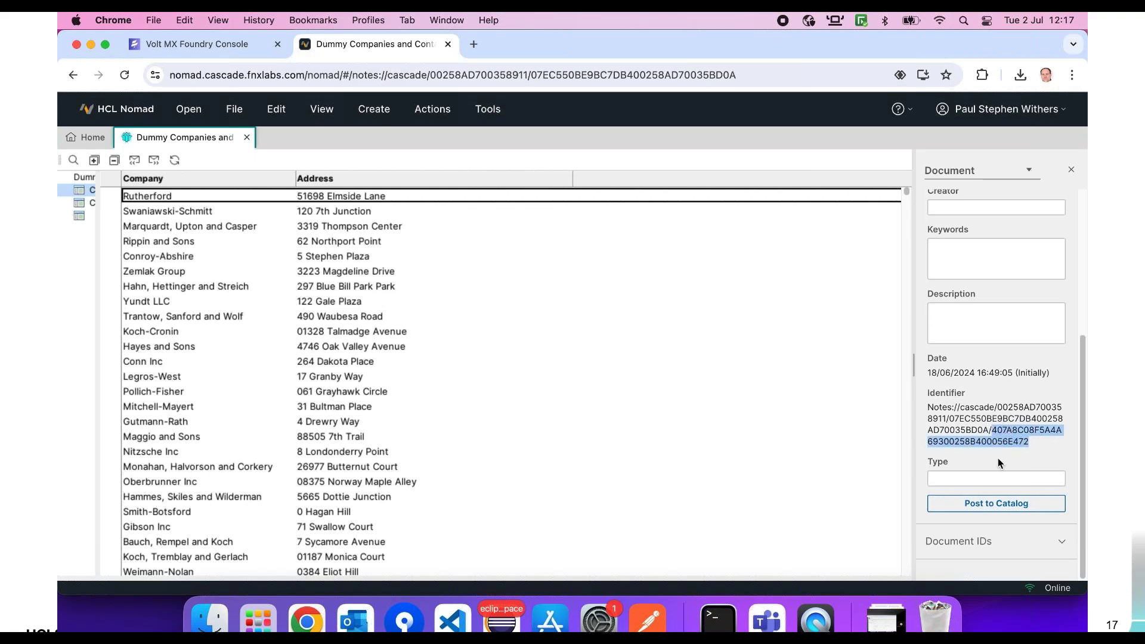
left_click(179, 44)
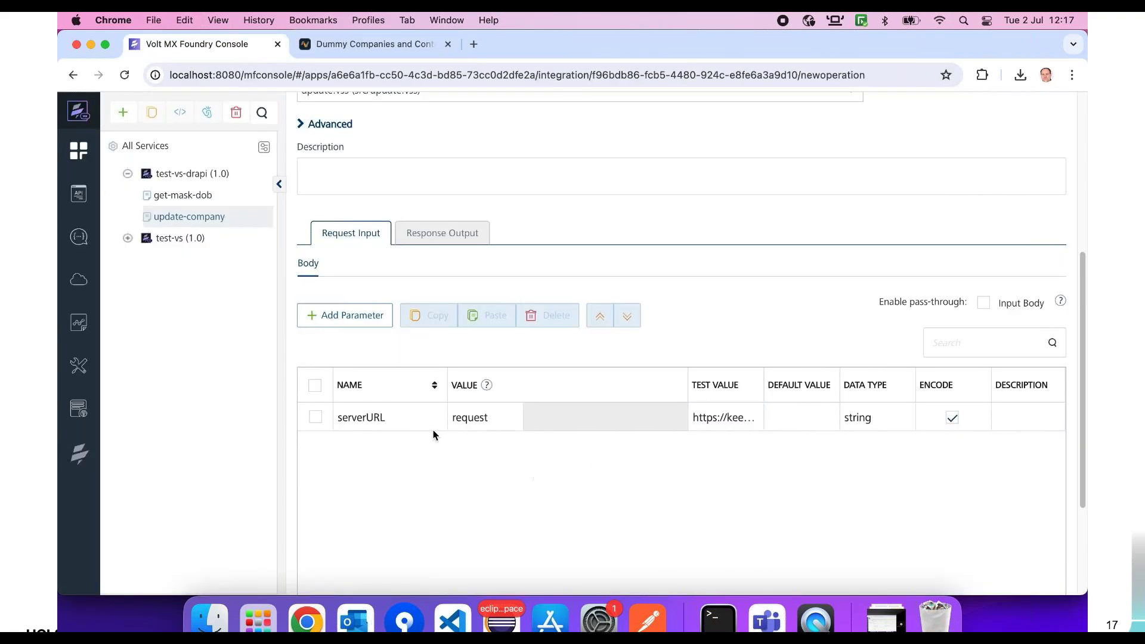
Step: Add a unid parameter whose test value is the copied Rutherford document ID
left_click(329, 323)
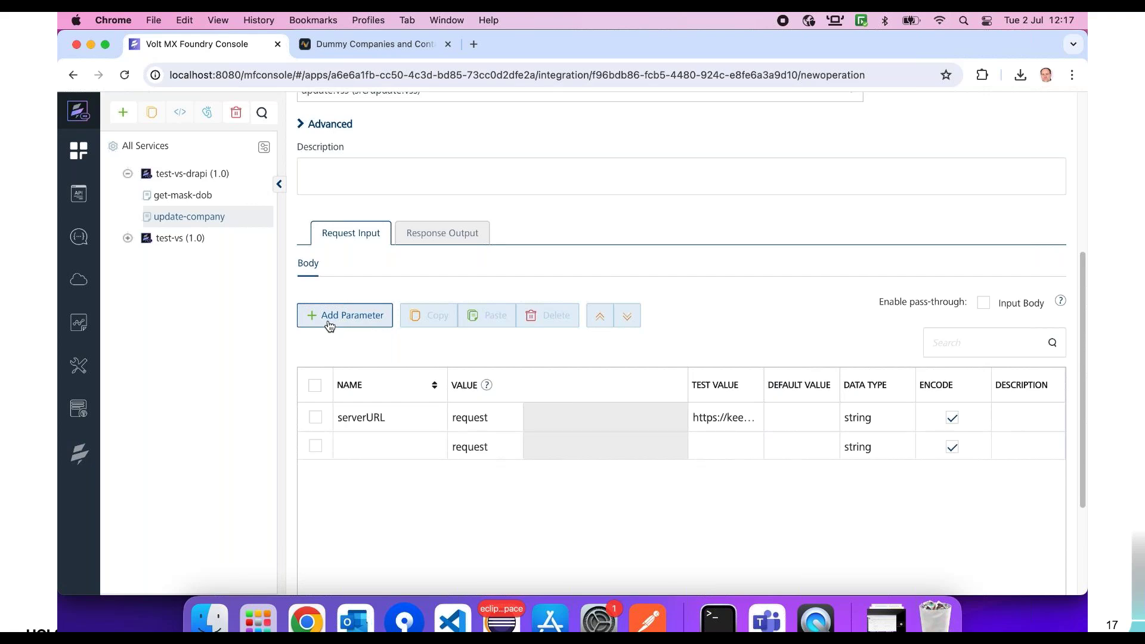
left_click(382, 447)
type("unid")
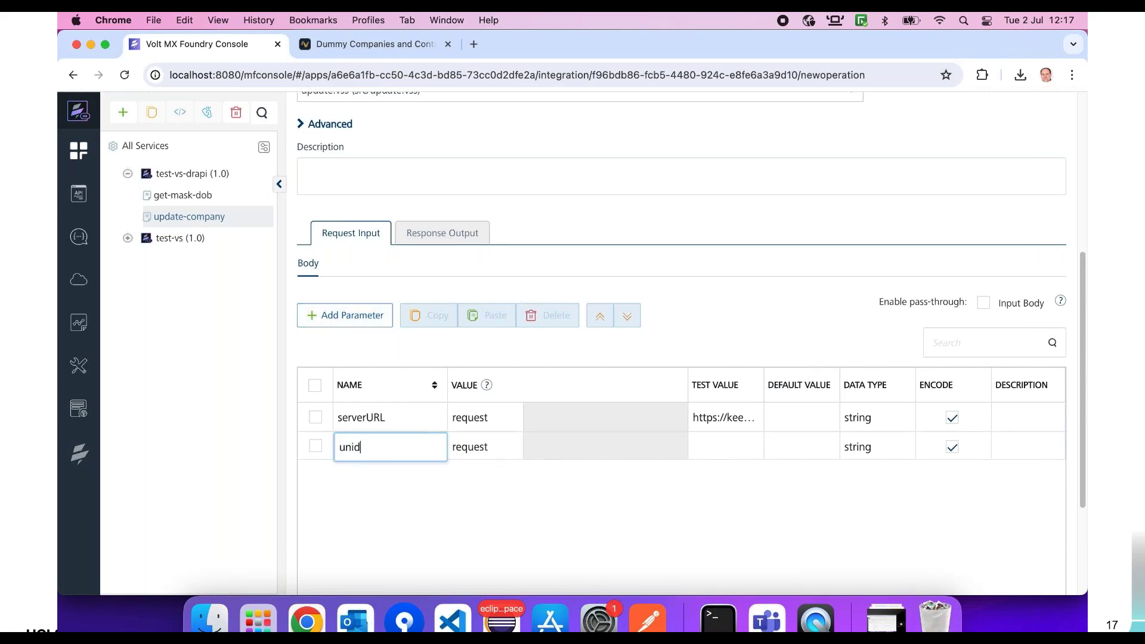
left_click(709, 445)
key("super+v")
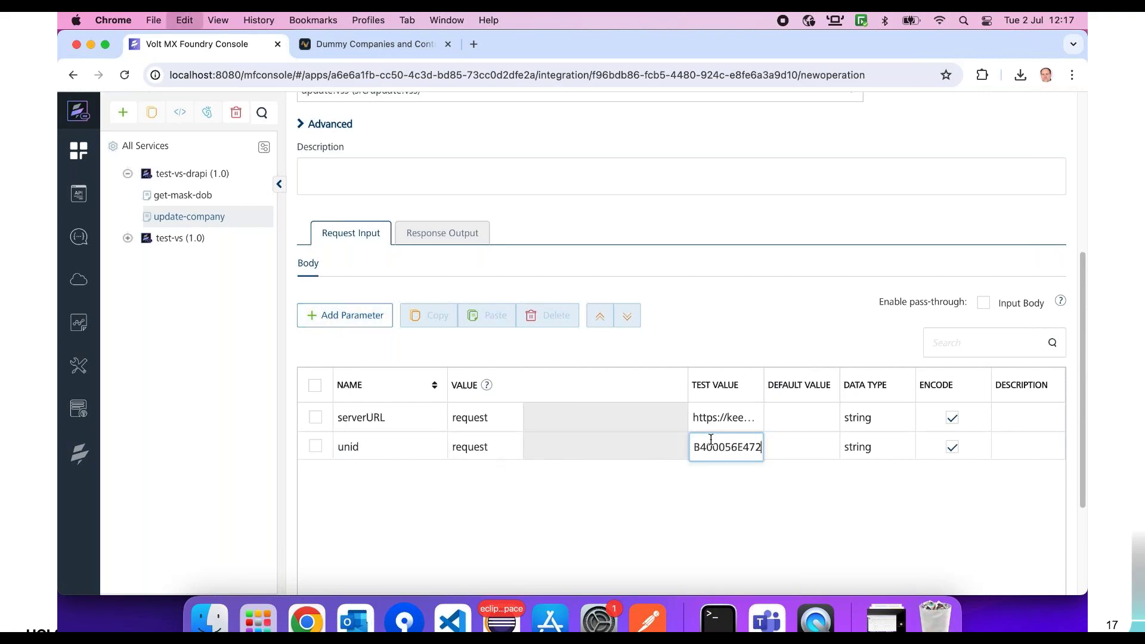
Step: Add a CompanyName parameter with test value 'Rutherford-Mayer'
left_click(354, 315)
left_click(389, 482)
type("CompanyName")
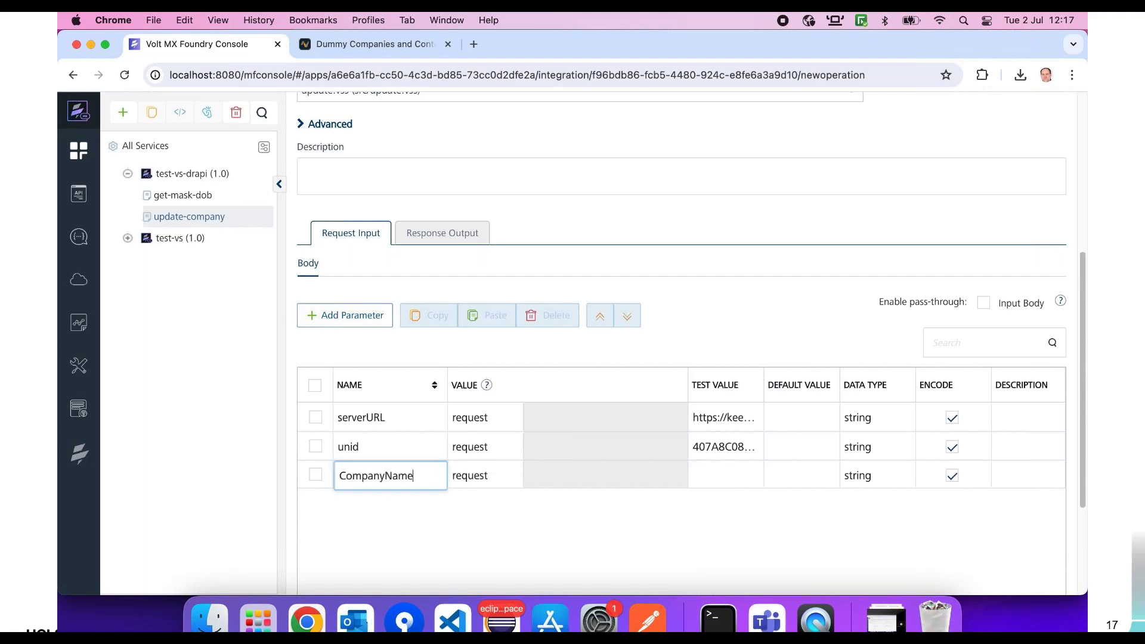
left_click(693, 477)
type("Ruther")
type("ford")
type("-Mayer")
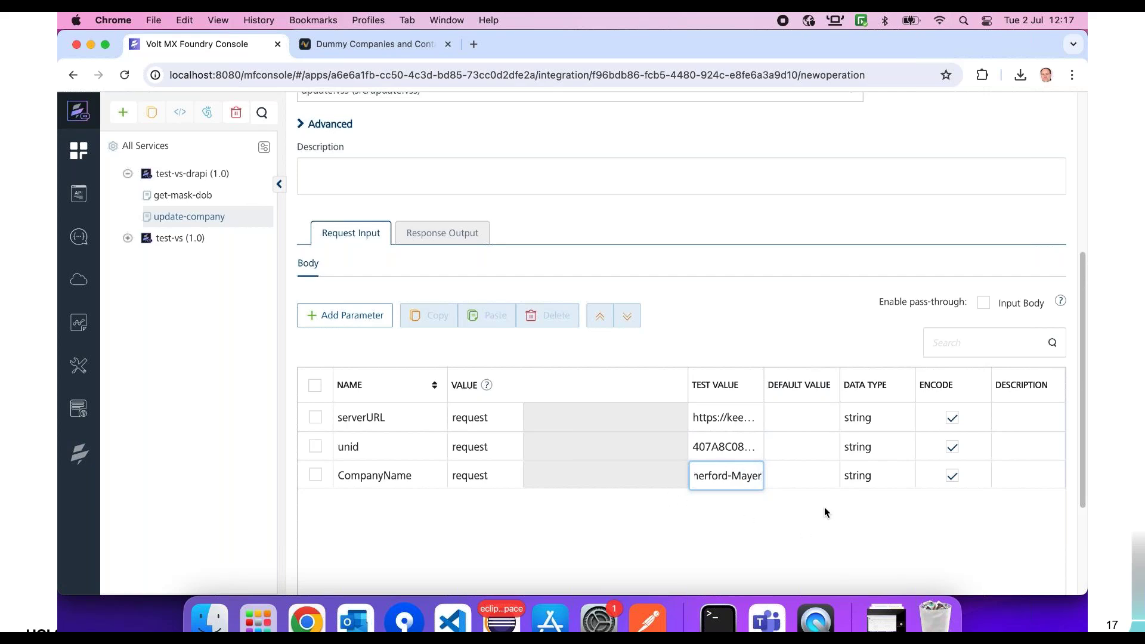
scroll(824, 507, "down", 5)
Step: Save and test update-company, then confirm the Nomad contacts view shows company Rutherford-Mayer
left_click(1017, 523)
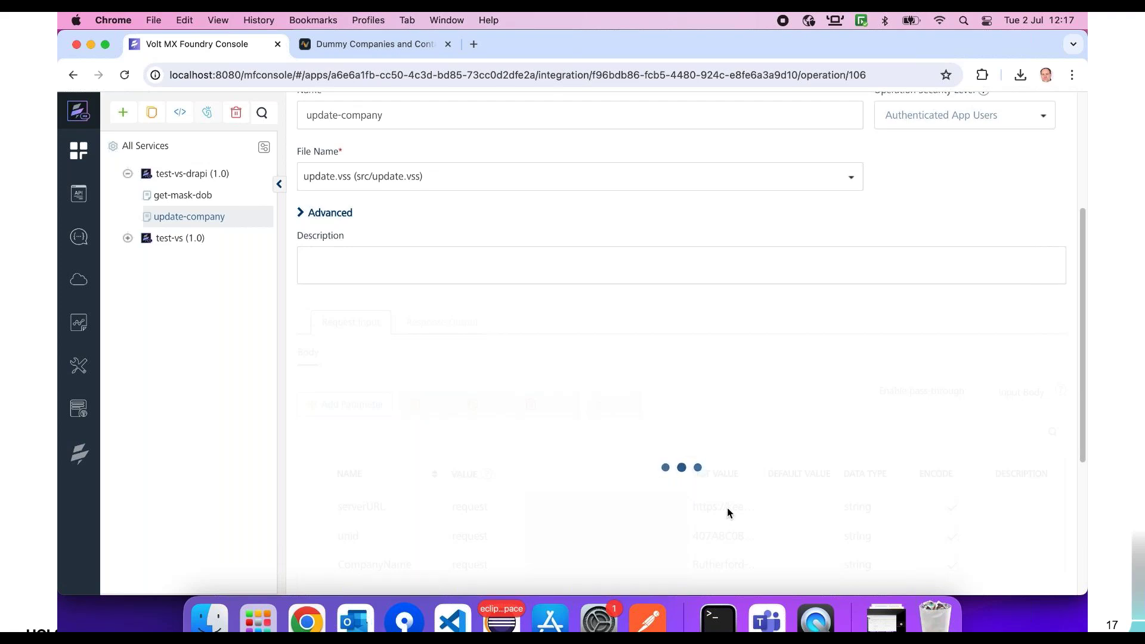
left_click(365, 45)
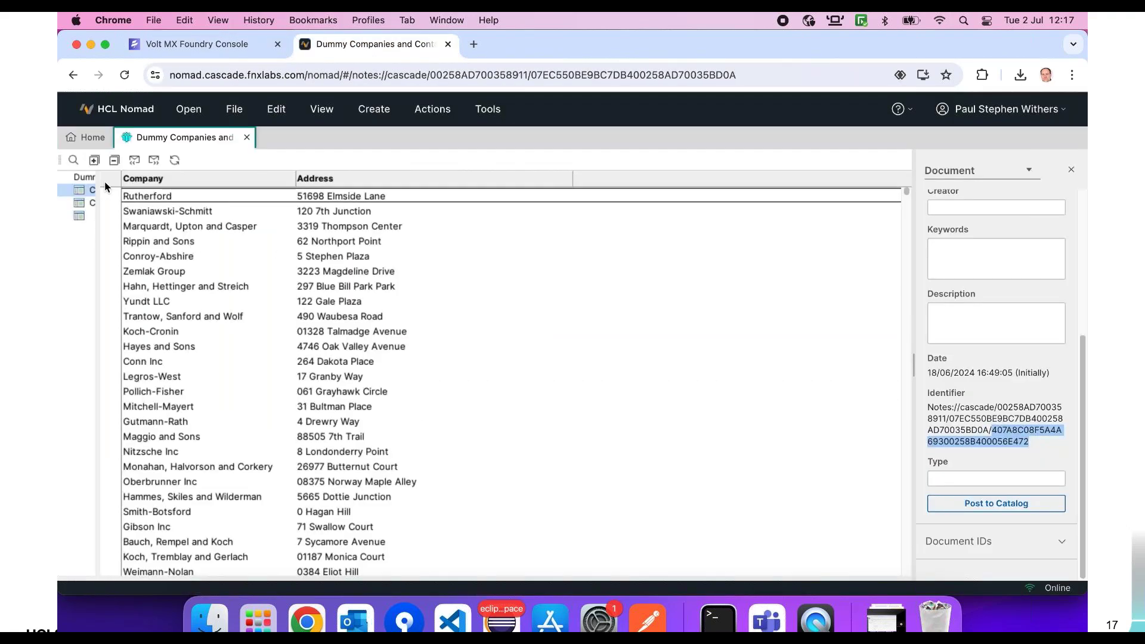
left_click(83, 204)
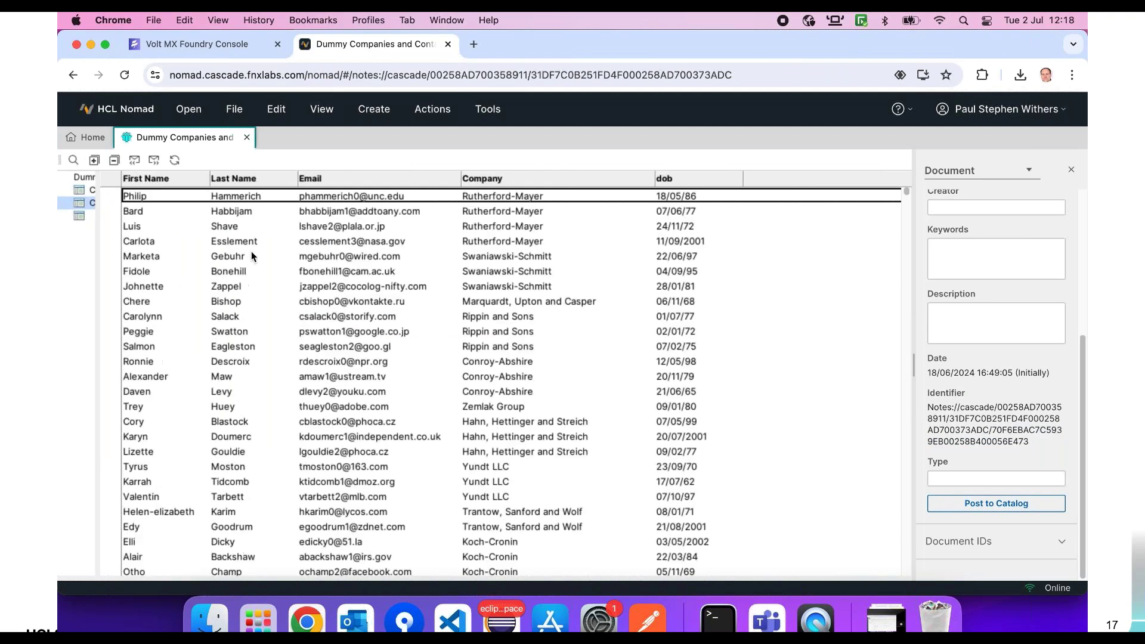
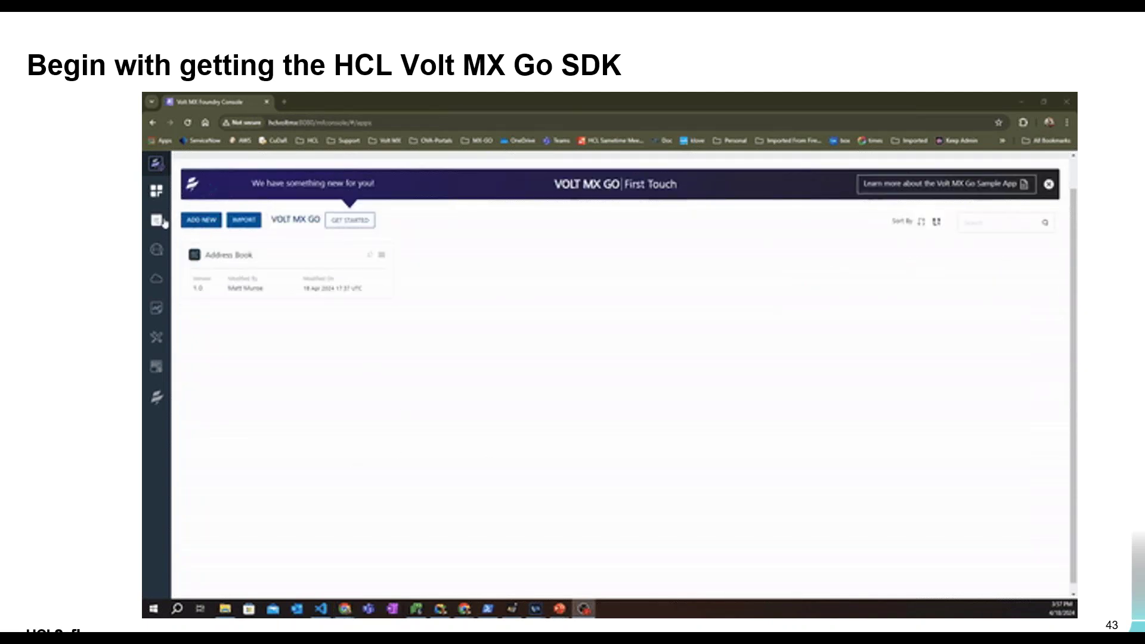
Step: Leave the Foundry sample code slide and show the Address Book app's Objects services list
left_click(160, 221)
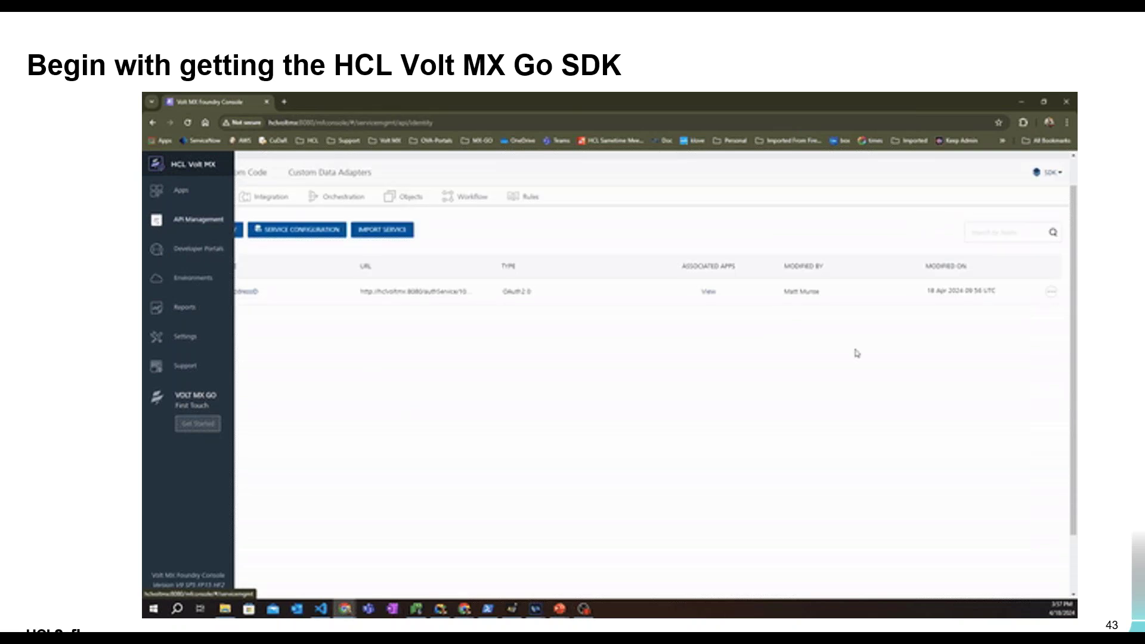
left_click(1049, 172)
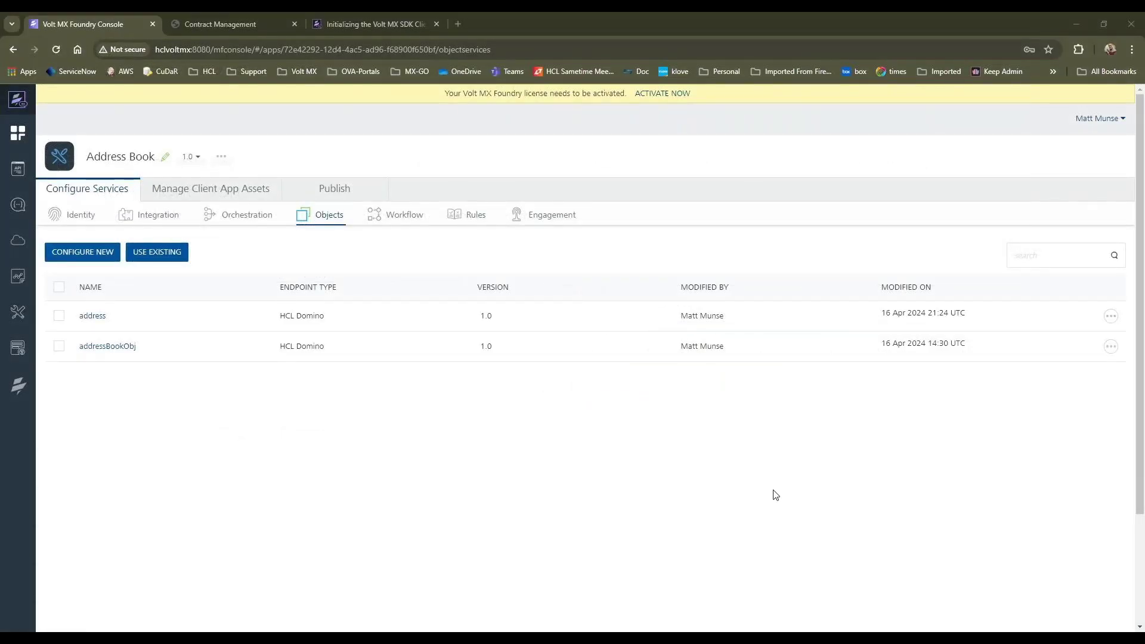
Step: Open addressBookObj's ViewBook GET mapping with base mapper1 expanded
left_click(119, 352)
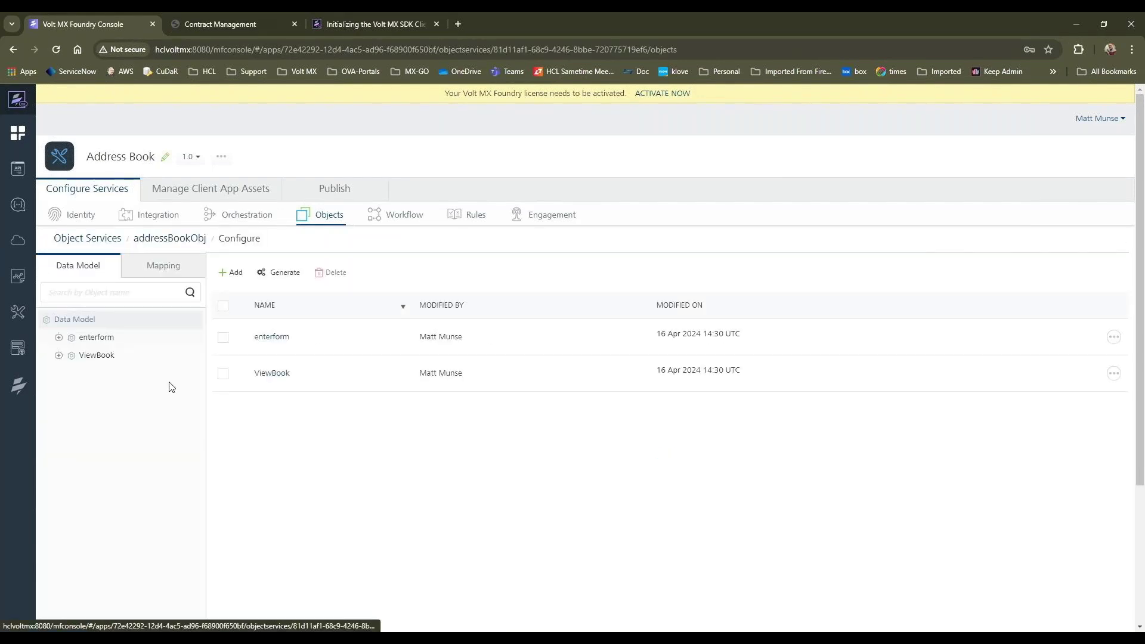
left_click(165, 270)
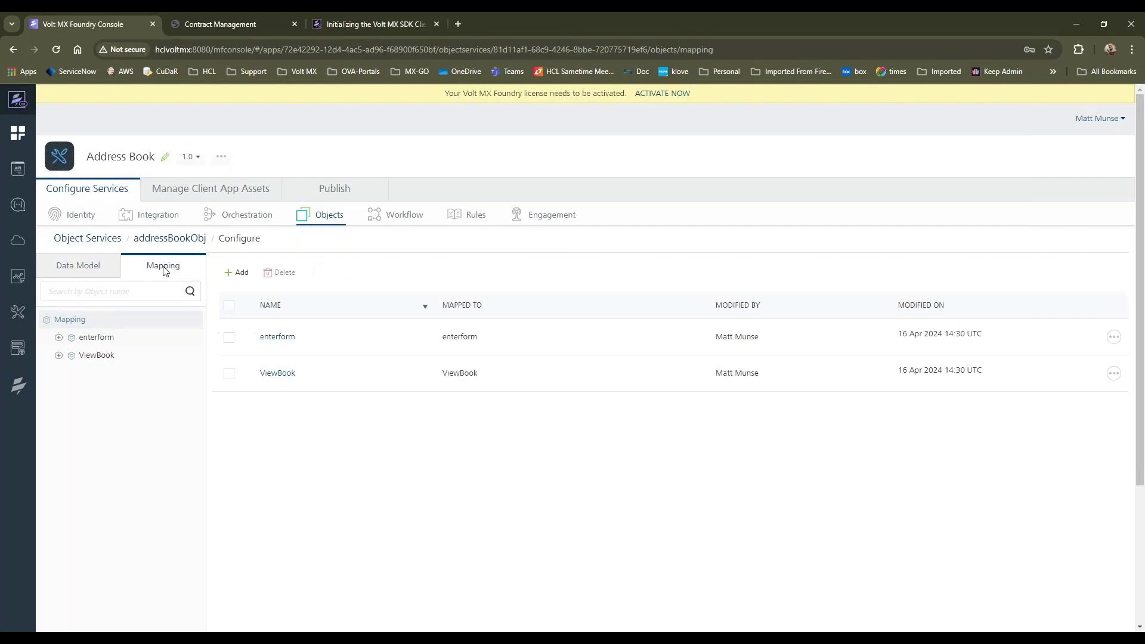
left_click(59, 356)
left_click(96, 375)
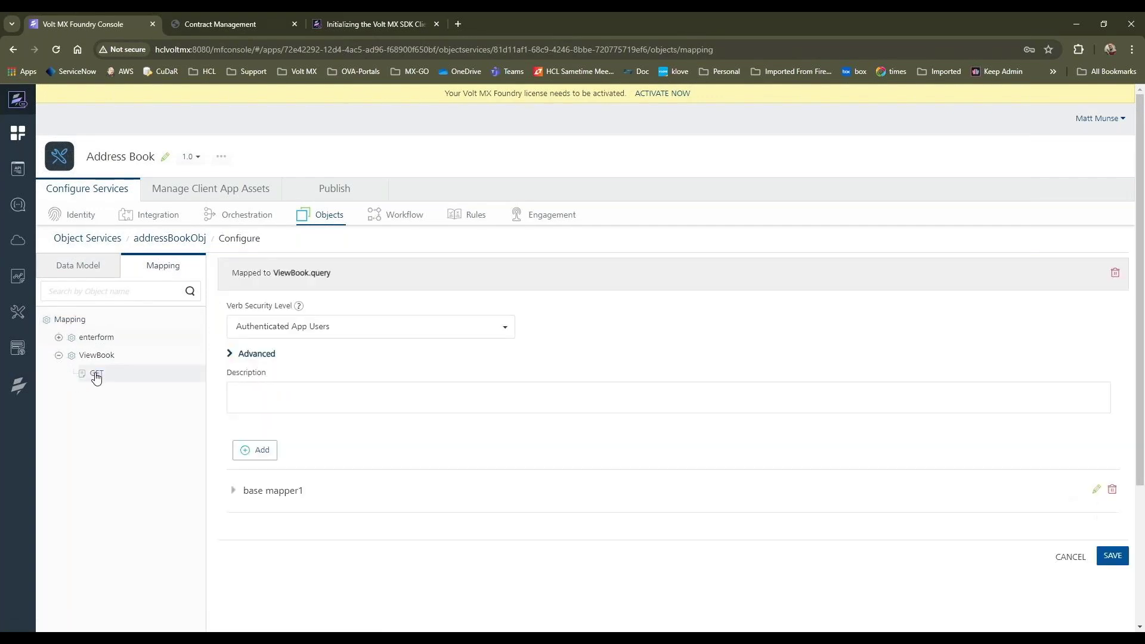
left_click(236, 493)
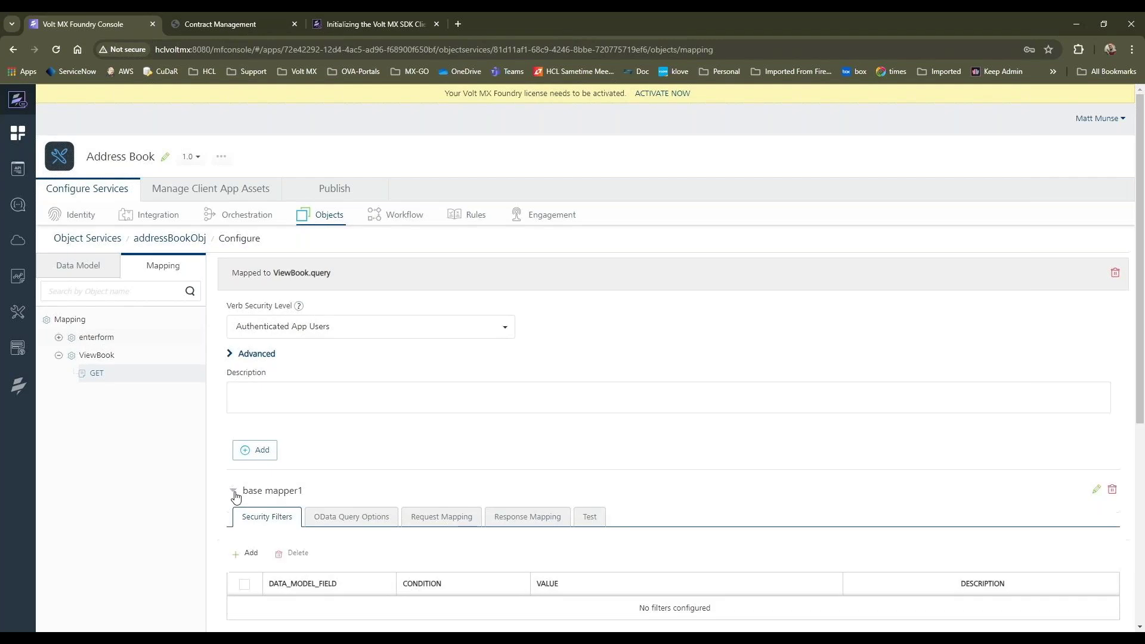
Step: Test the ViewBook GET query and review the four returned address records, then return to index.html
left_click(586, 518)
scroll(805, 495, "down", 3)
left_click(1098, 498)
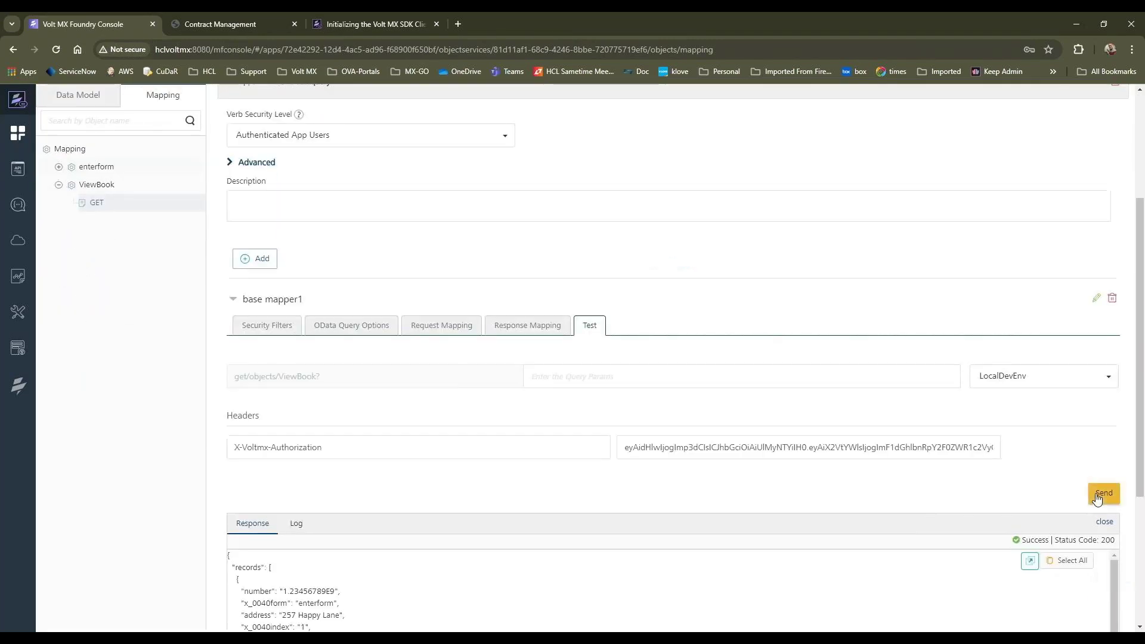
scroll(438, 482, "down", 3)
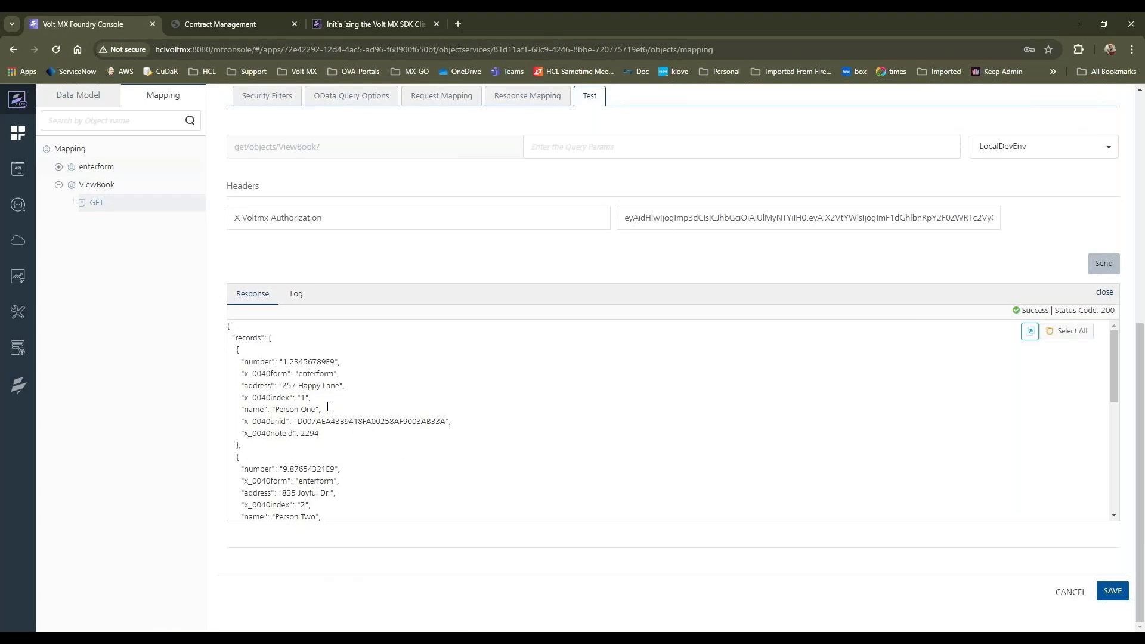
scroll(323, 399, "down", 8)
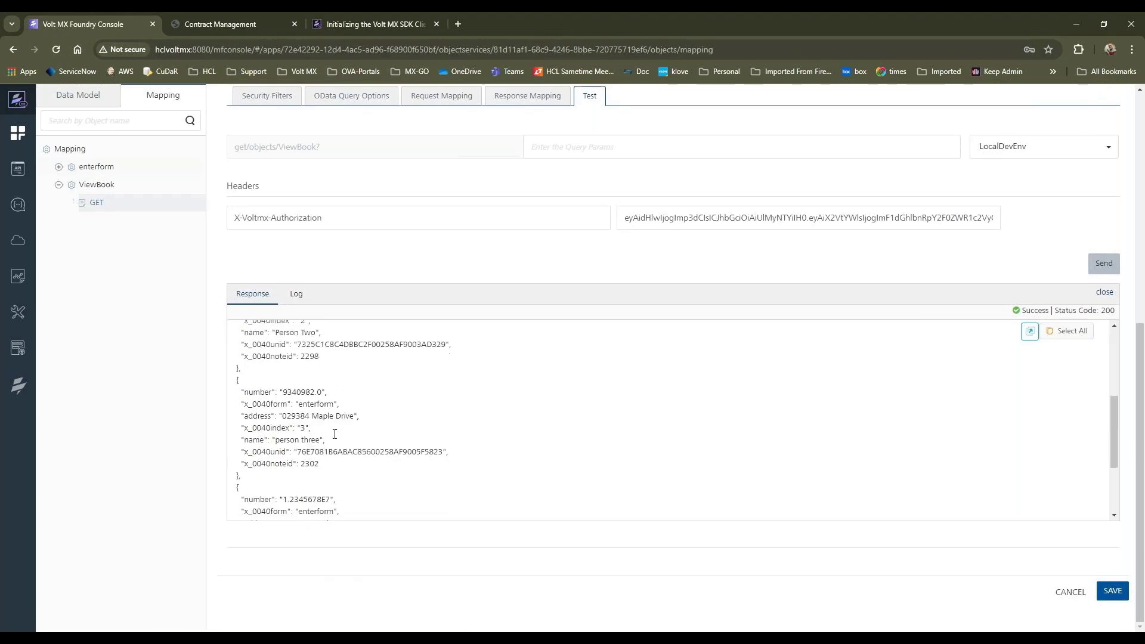
scroll(279, 493, "up", 8)
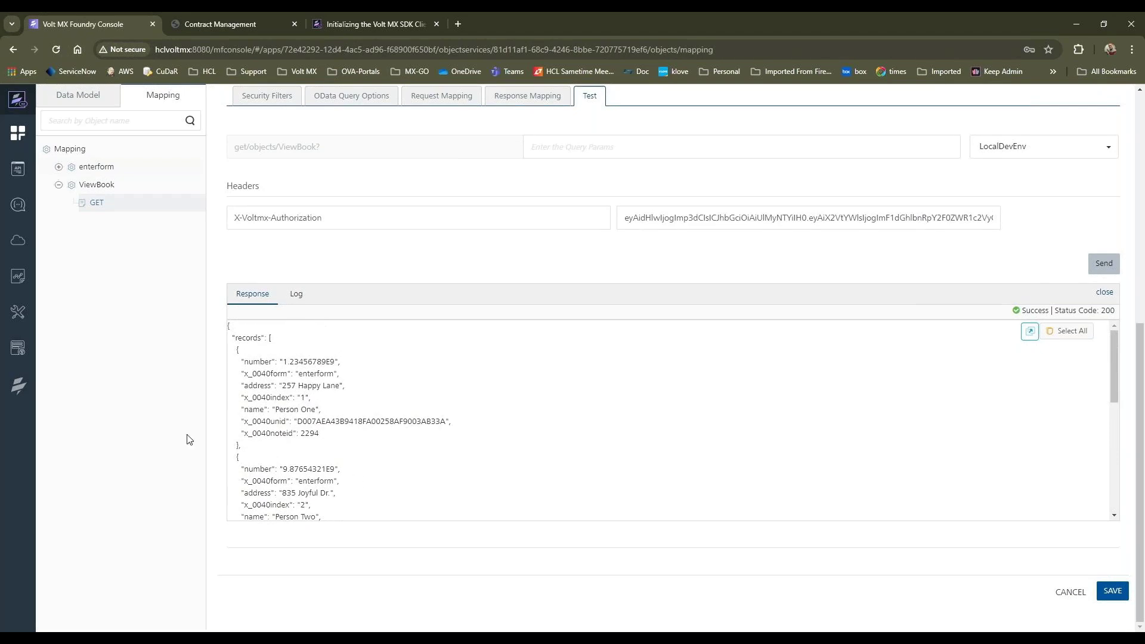
scroll(188, 440, "up", 7)
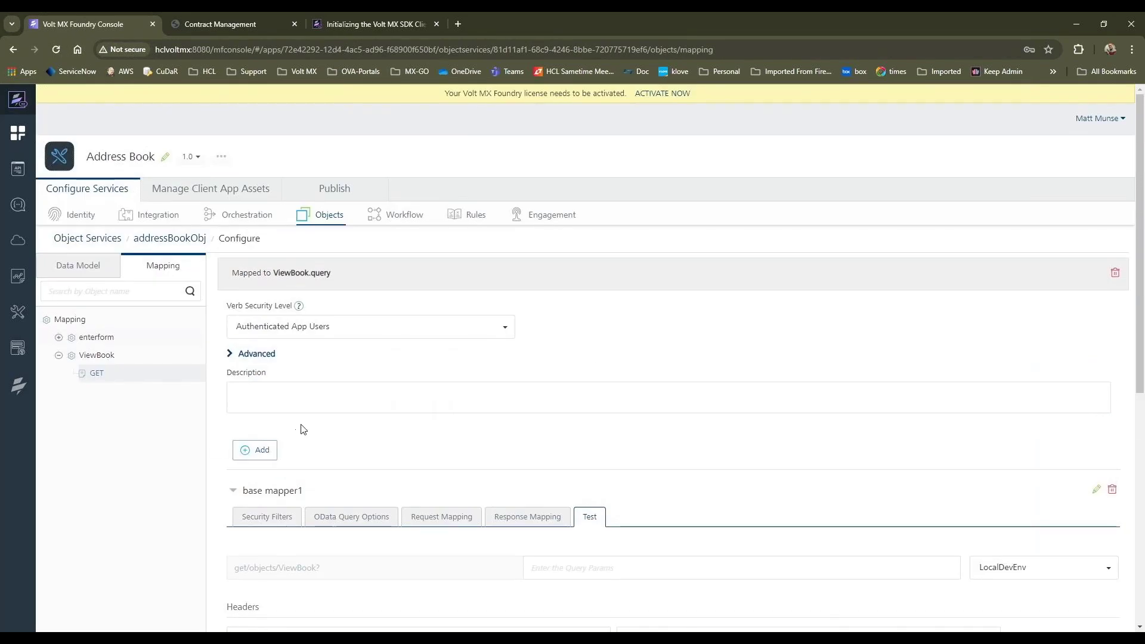
key("alt+Tab")
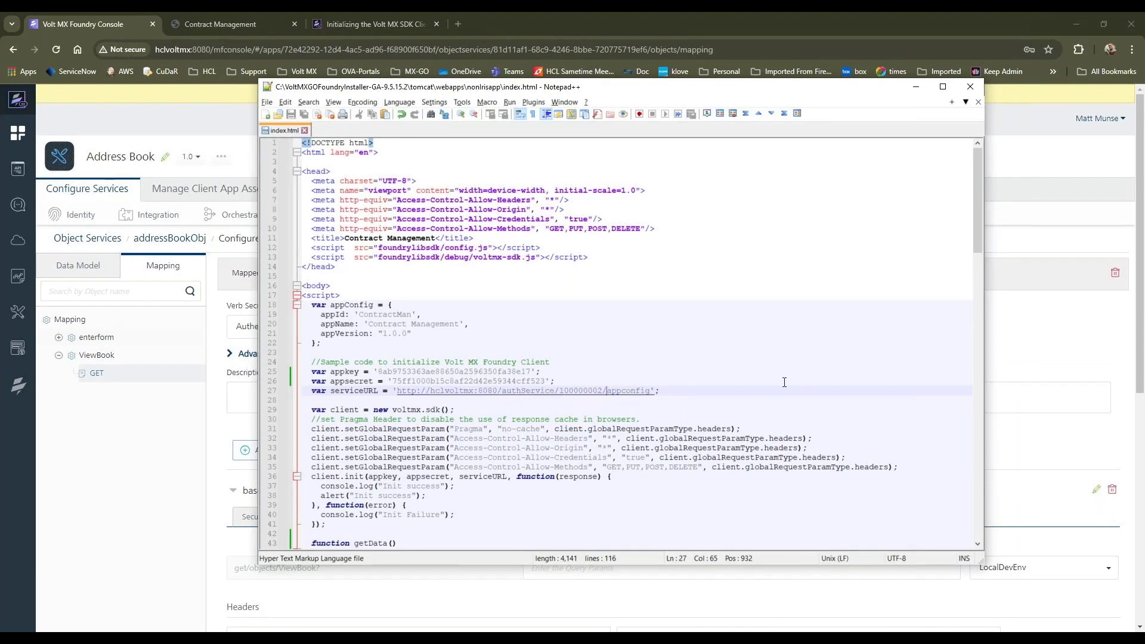
Step: In the JS Client SDK docs, find and highlight the Manual Initialization Through Code sample
left_click(373, 25)
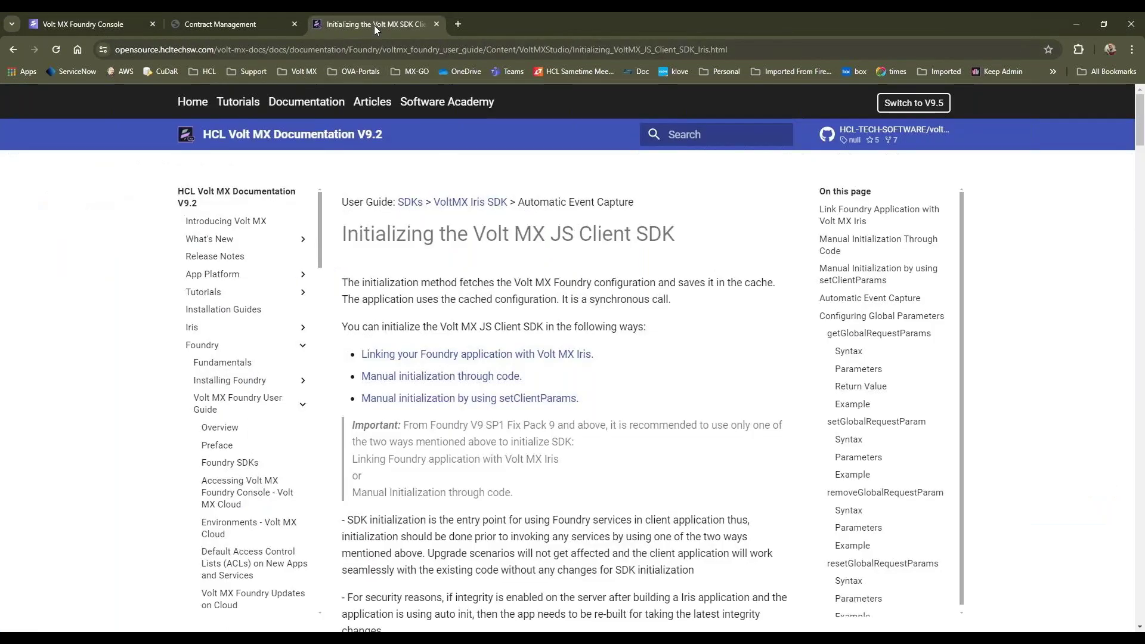
left_click_drag(345, 236, 682, 243)
left_click(582, 266)
scroll(581, 267, "down", 6)
scroll(581, 274, "down", 20)
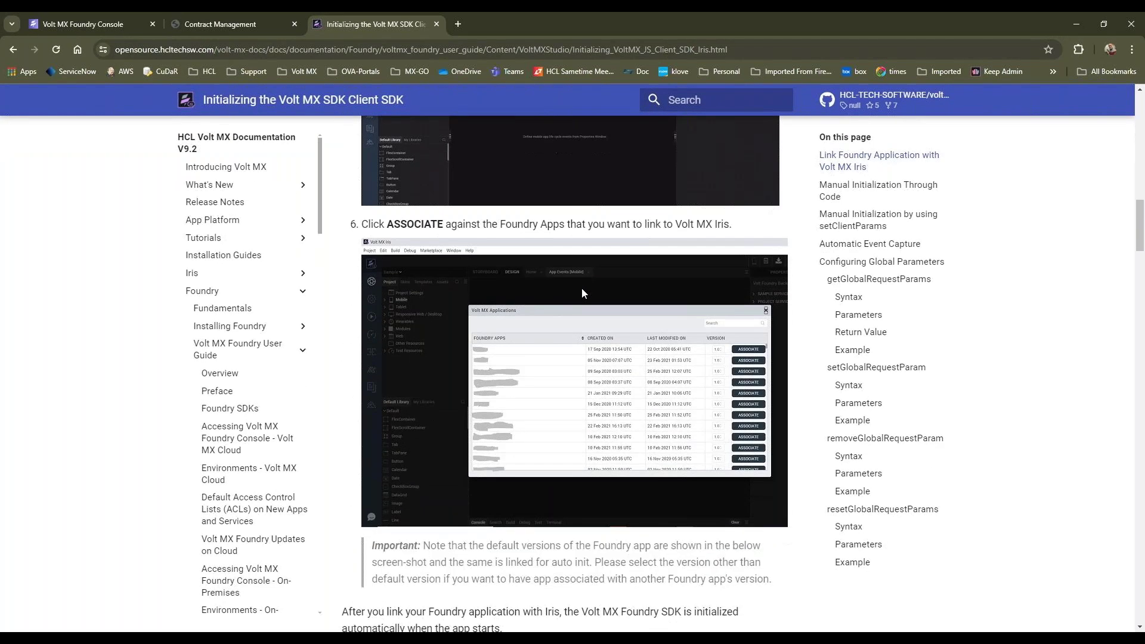
scroll(581, 298, "down", 8)
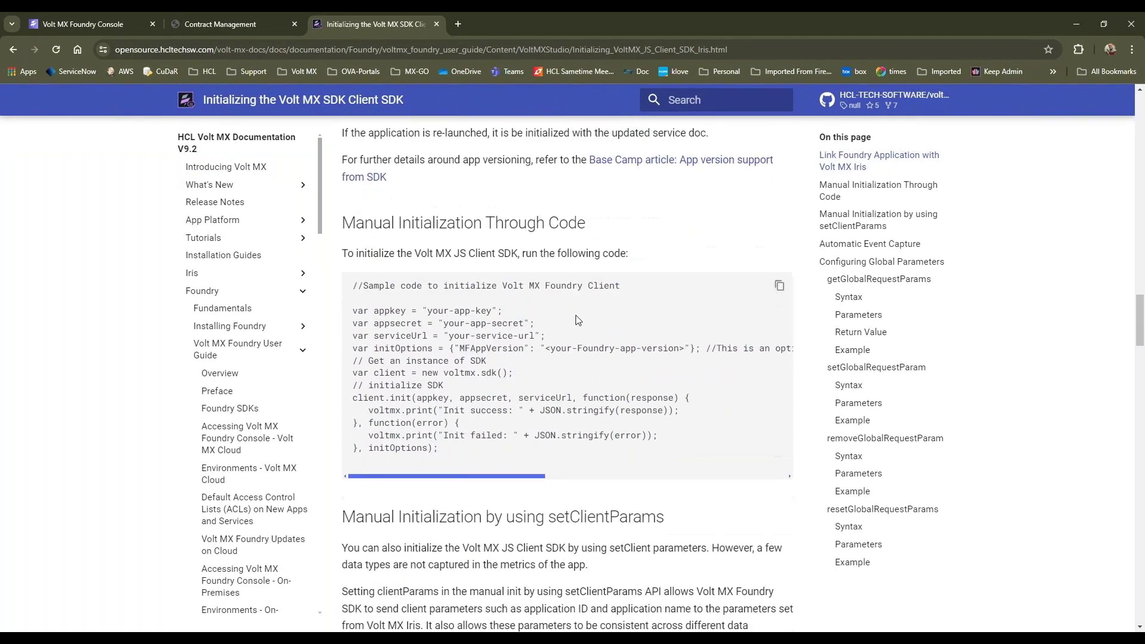
left_click_drag(572, 454, 357, 307)
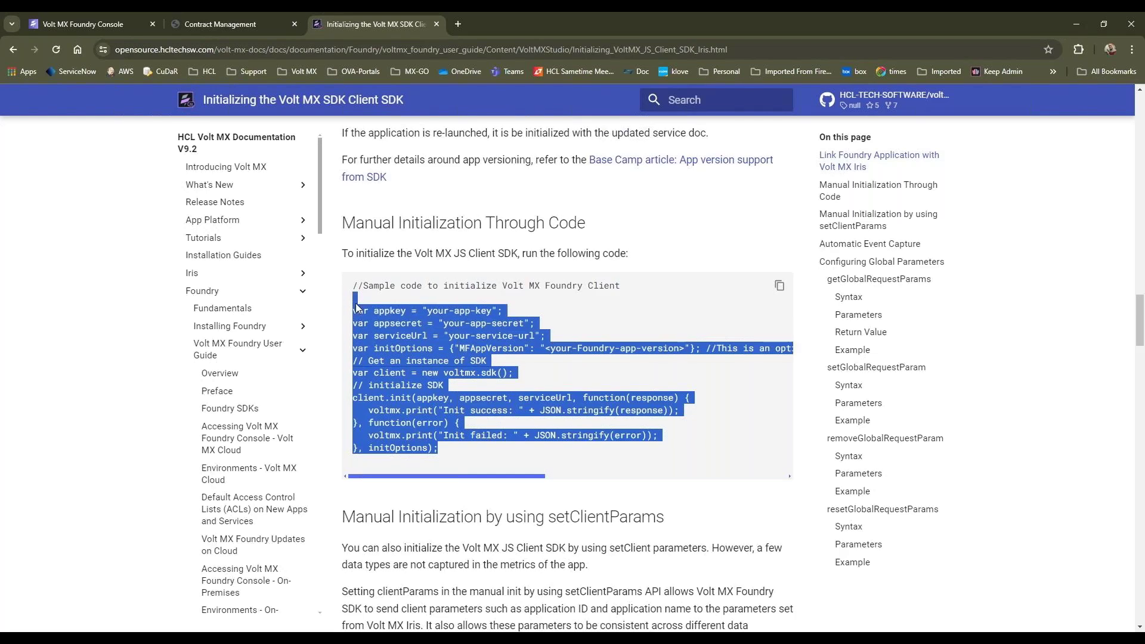
left_click(577, 316)
Step: Compare index.html's appkey, appsecret and serviceURL lines against the sample, then go back to the console
key("alt+Tab")
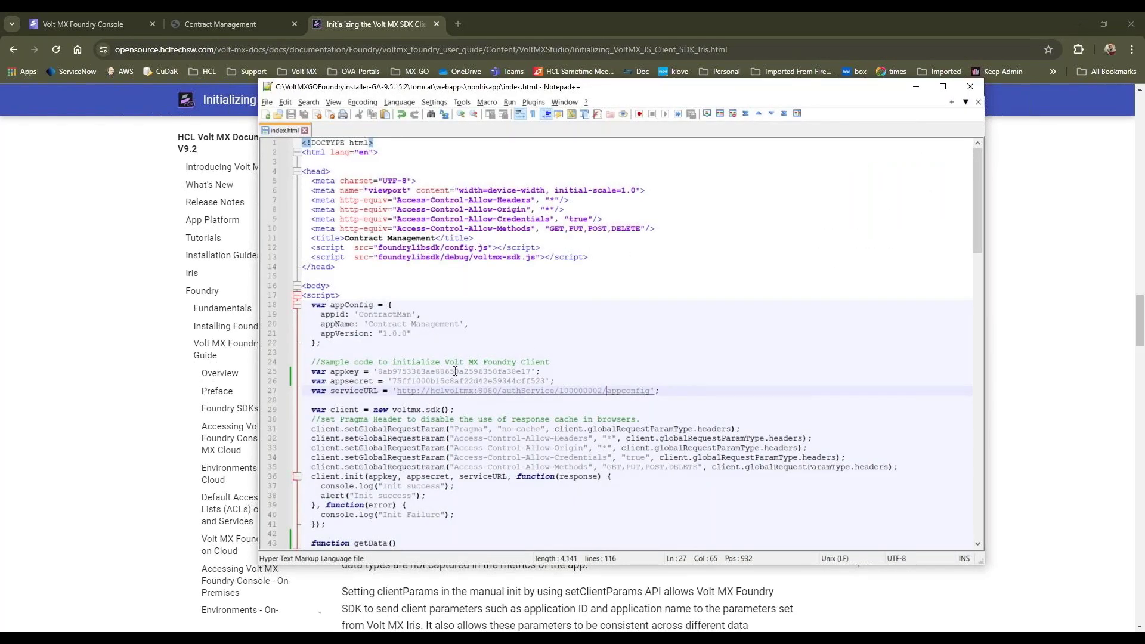
left_click(345, 371)
left_click(343, 383)
left_click(341, 390)
left_click(88, 23)
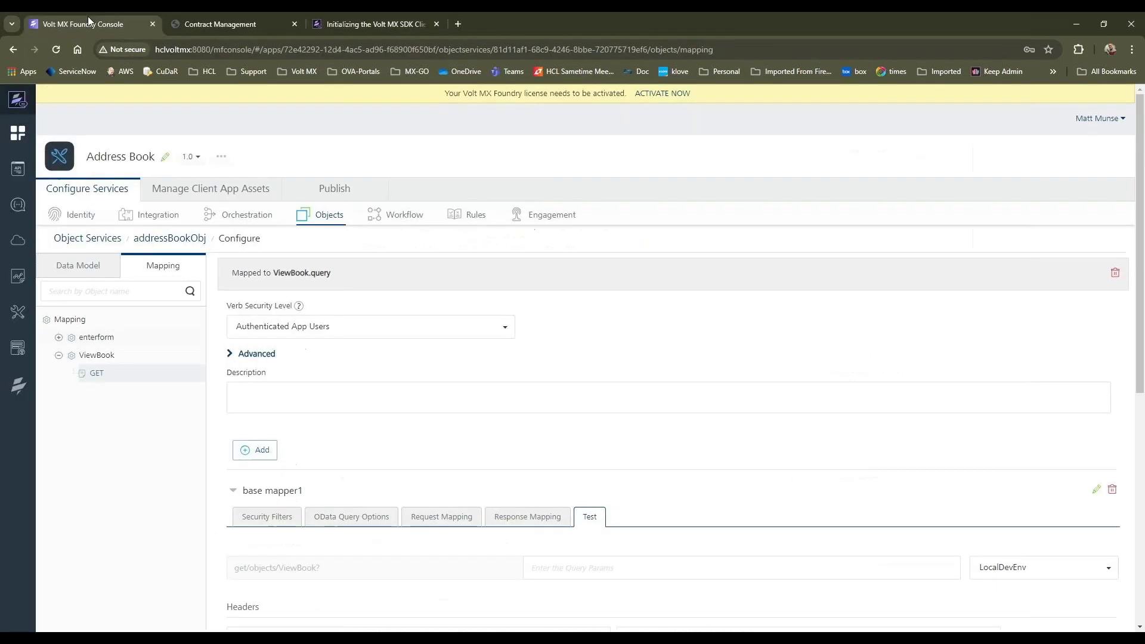
Step: Check the LocalDevEnv App Key, secret and service URL on the Publish page, then return to index.html
left_click(333, 187)
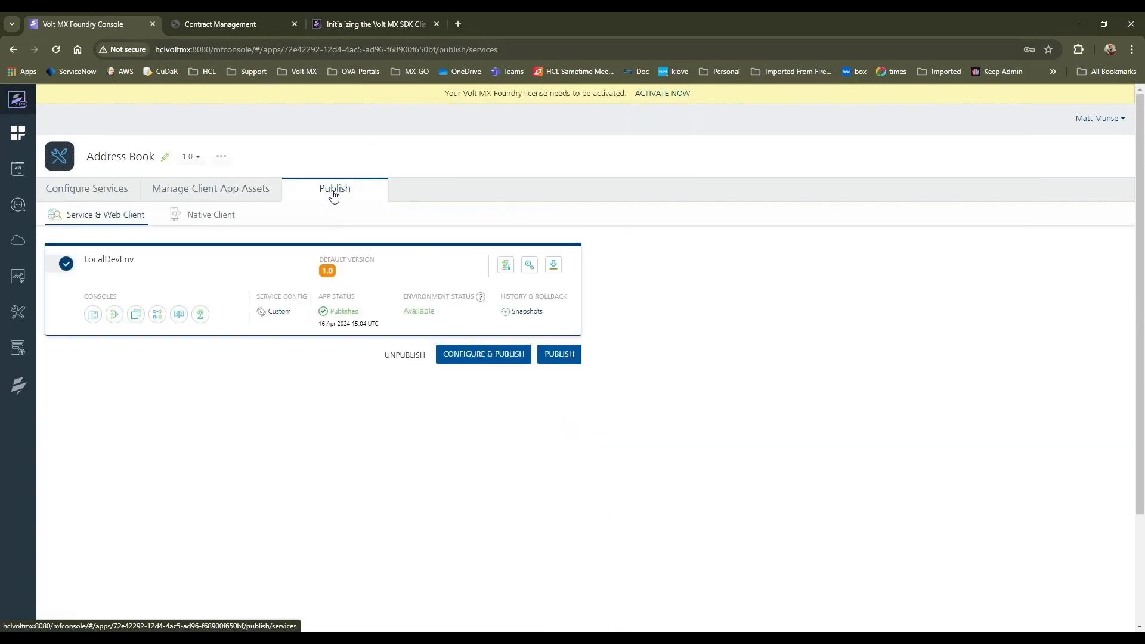
left_click(529, 265)
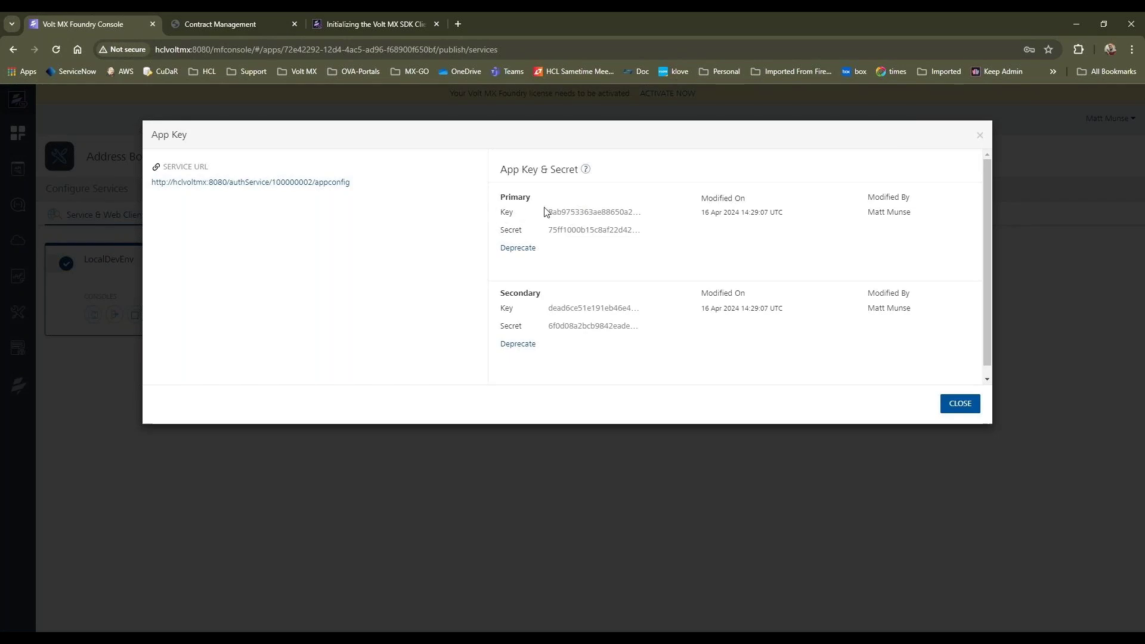
mouse_move(583, 229)
left_click(958, 406)
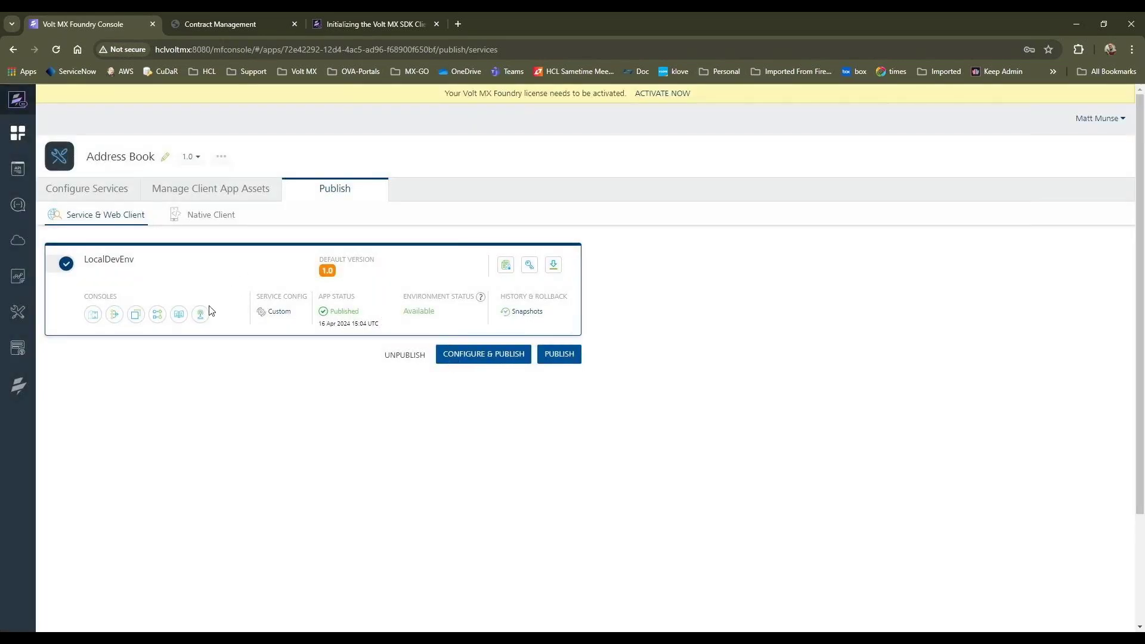
key("alt+Tab")
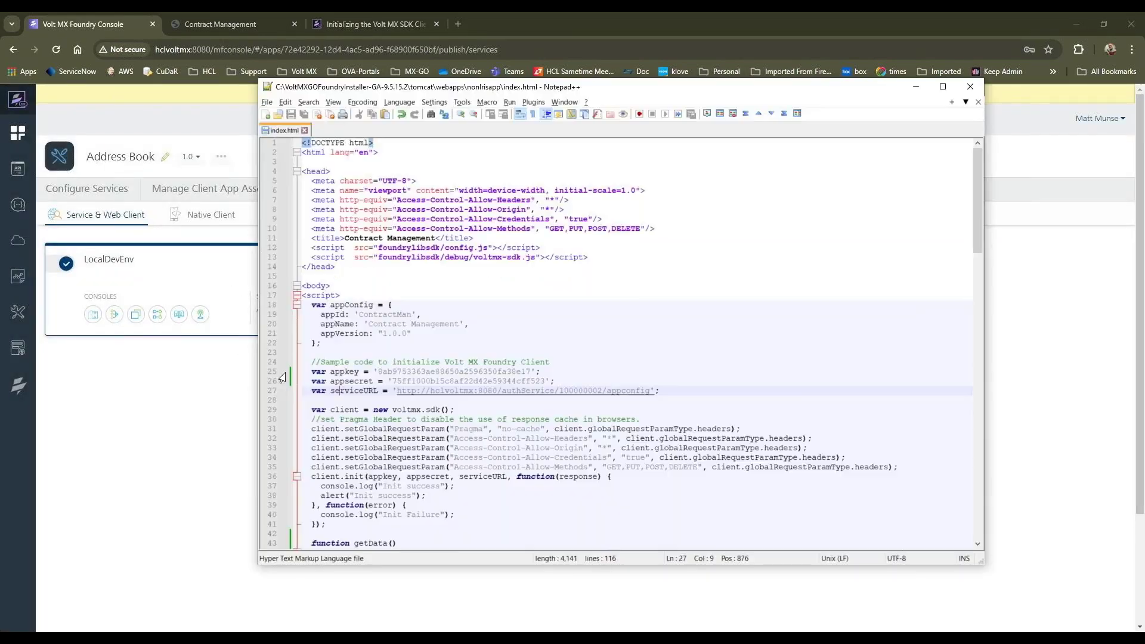
scroll(532, 335, "down", 3)
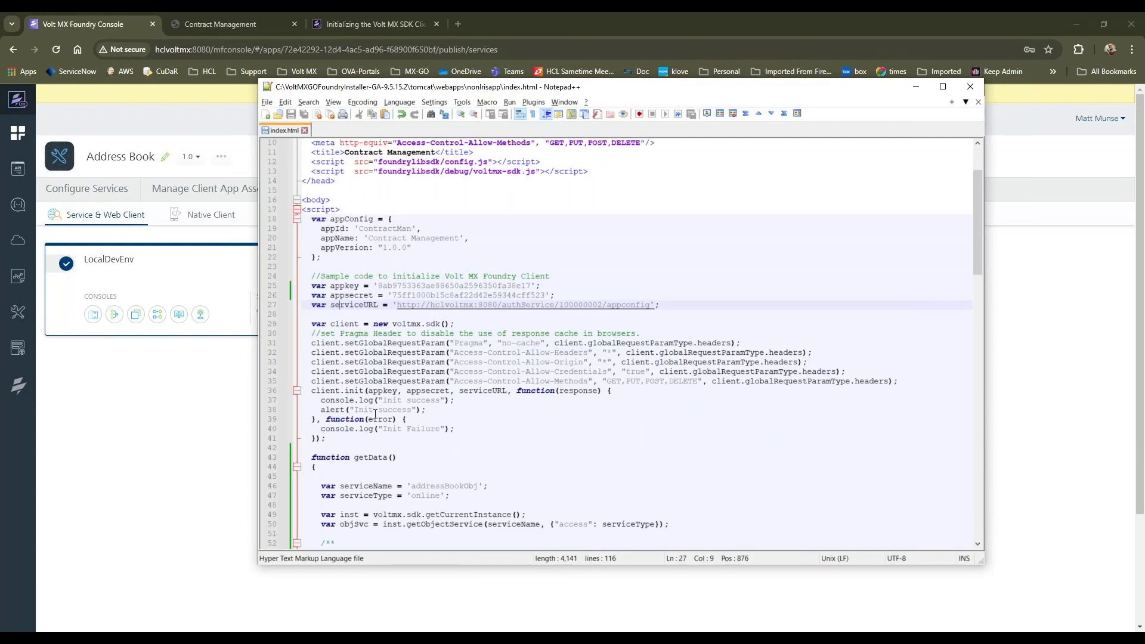
left_click_drag(313, 390, 613, 393)
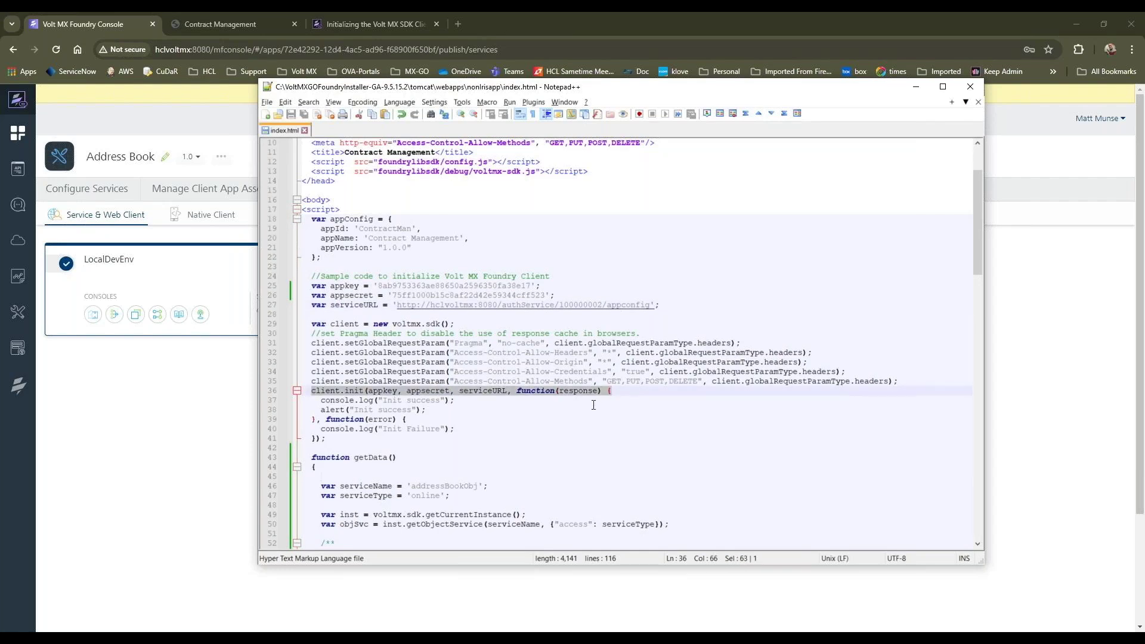
left_click_drag(321, 400, 478, 402)
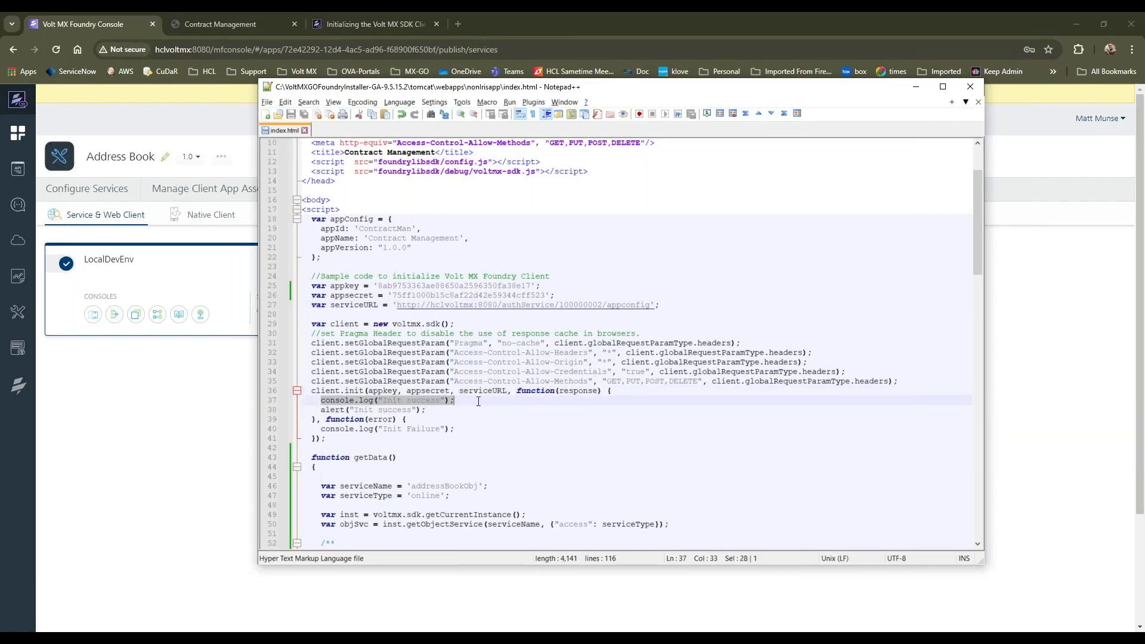
left_click_drag(321, 410, 430, 410)
left_click(477, 419)
scroll(479, 423, "down", 13)
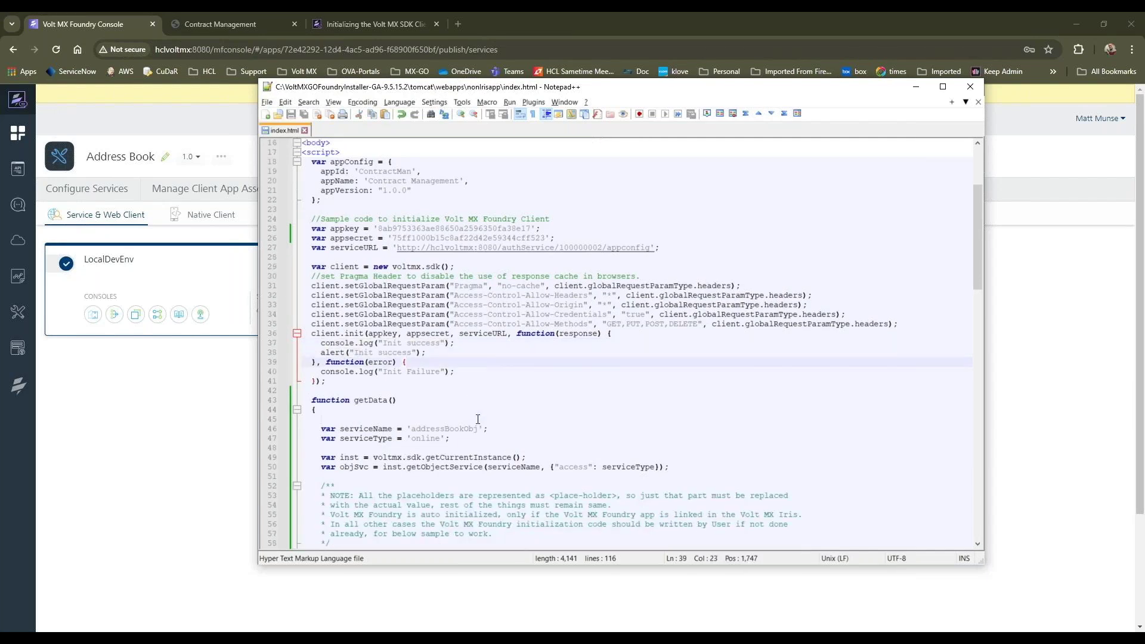
scroll(480, 426, "down", 11)
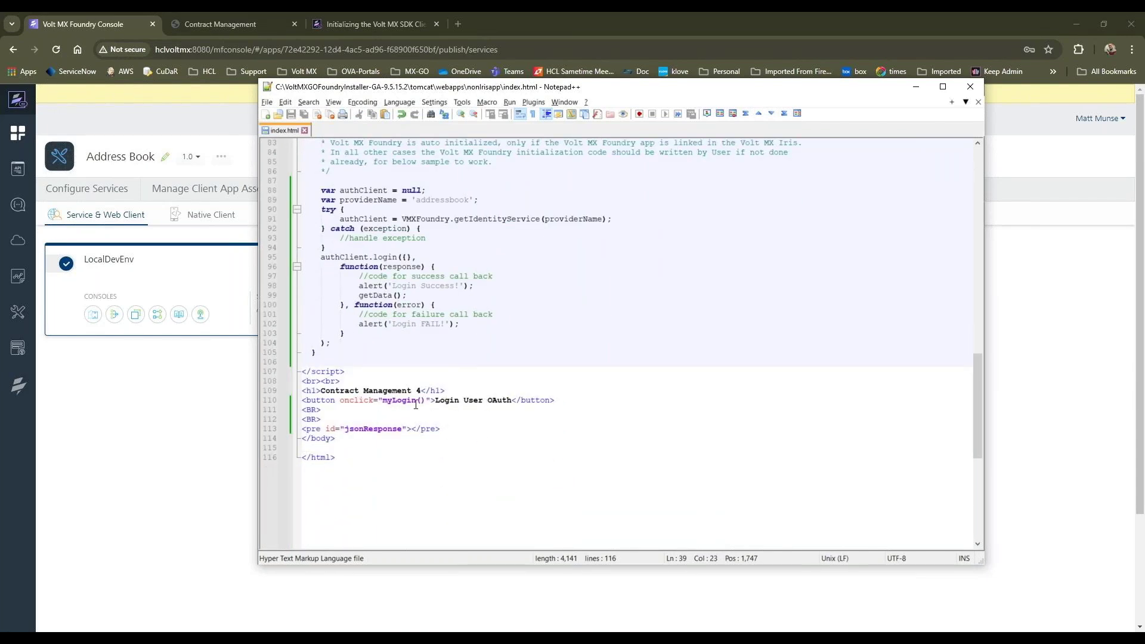
double_click(386, 401)
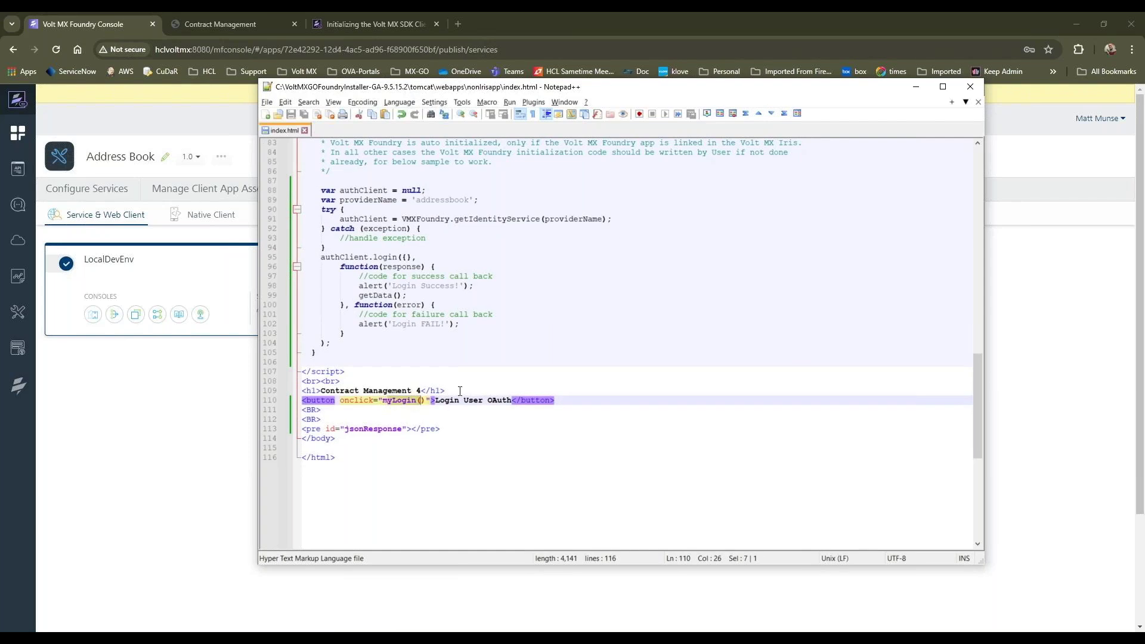
scroll(477, 382, "up", 2)
scroll(477, 383, "up", 5)
scroll(477, 383, "down", 3)
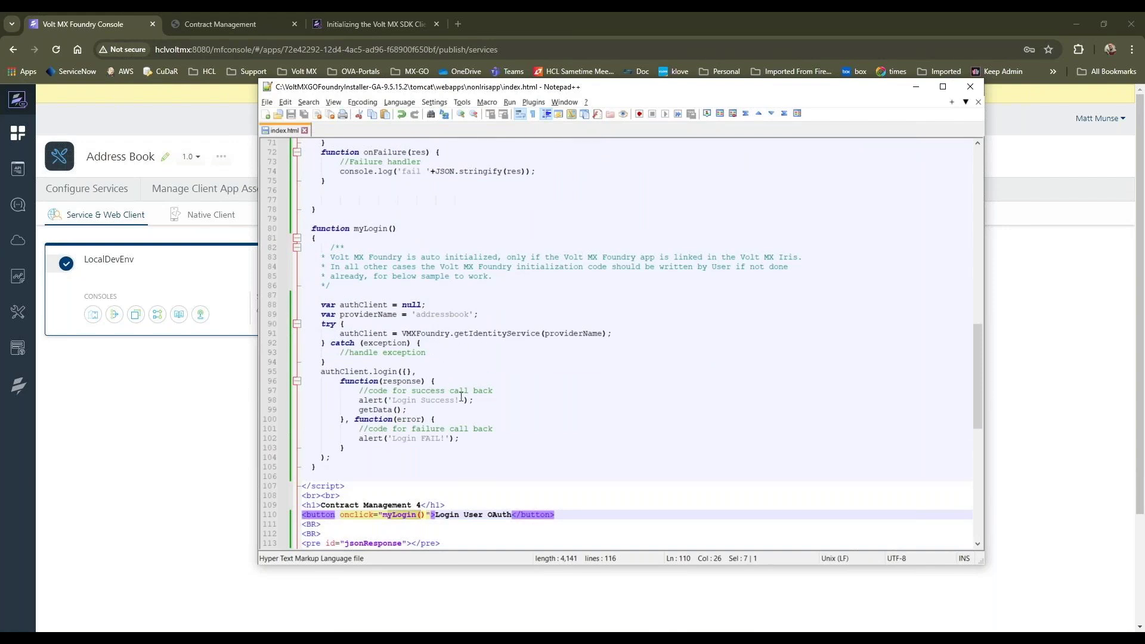
left_click(215, 418)
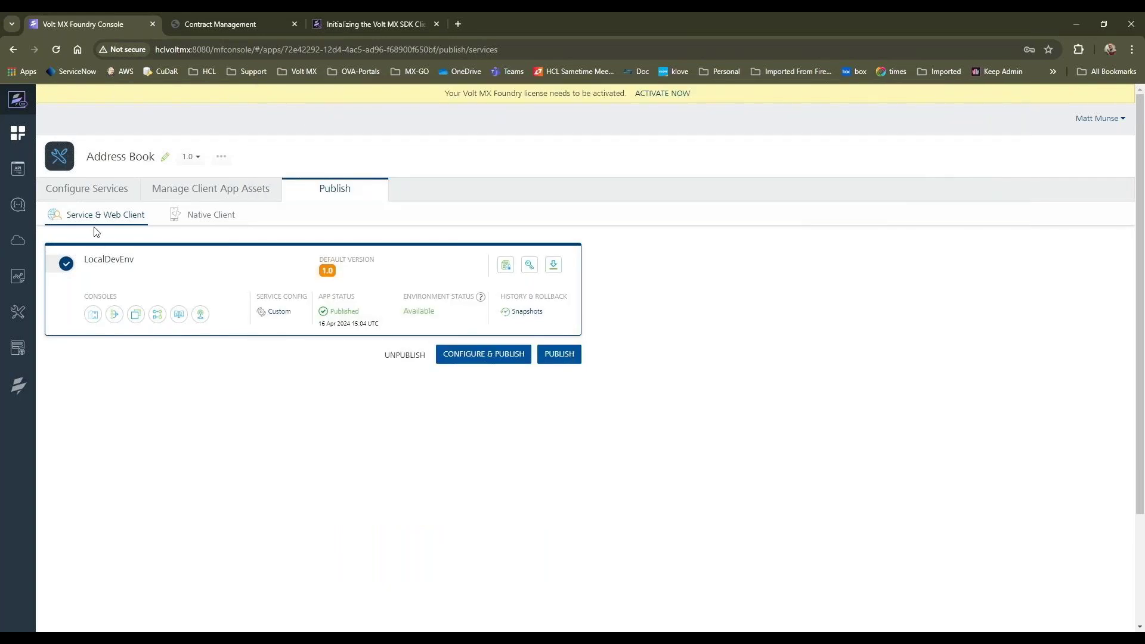
Step: Open the addressBookObj object service settings for editing and scroll through them
left_click(101, 187)
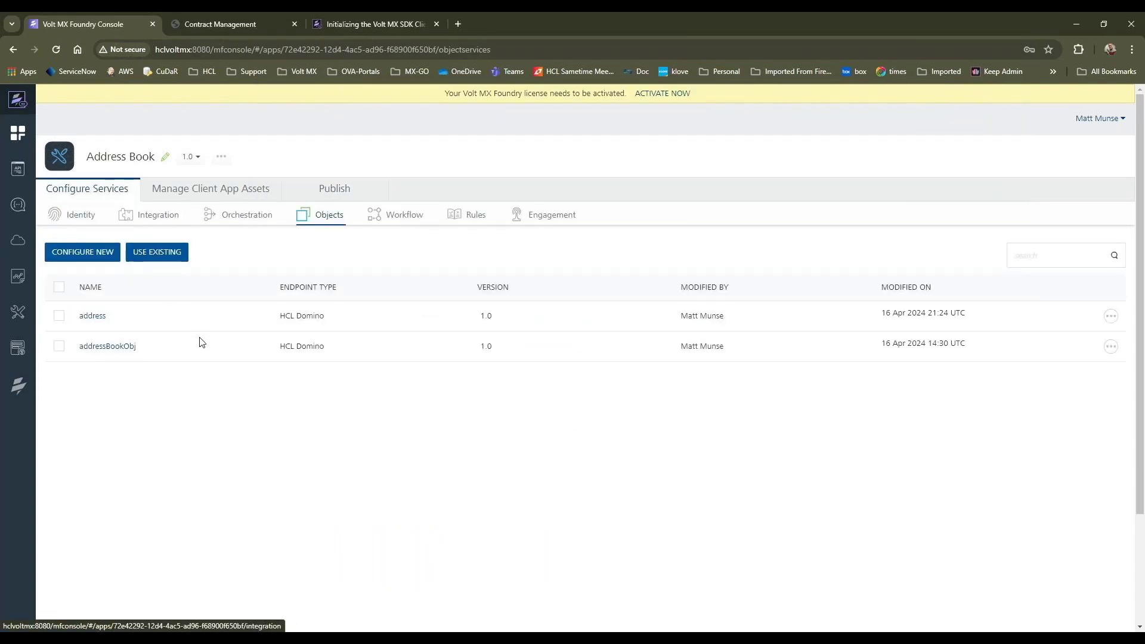
left_click(1110, 347)
left_click(1040, 368)
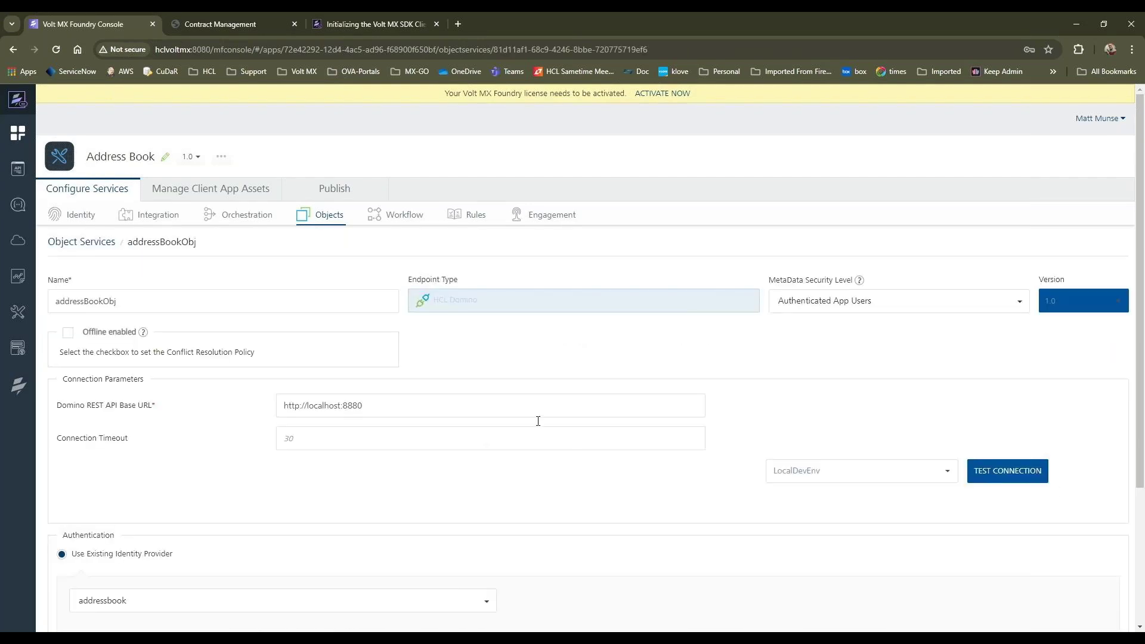
scroll(393, 465, "down", 3)
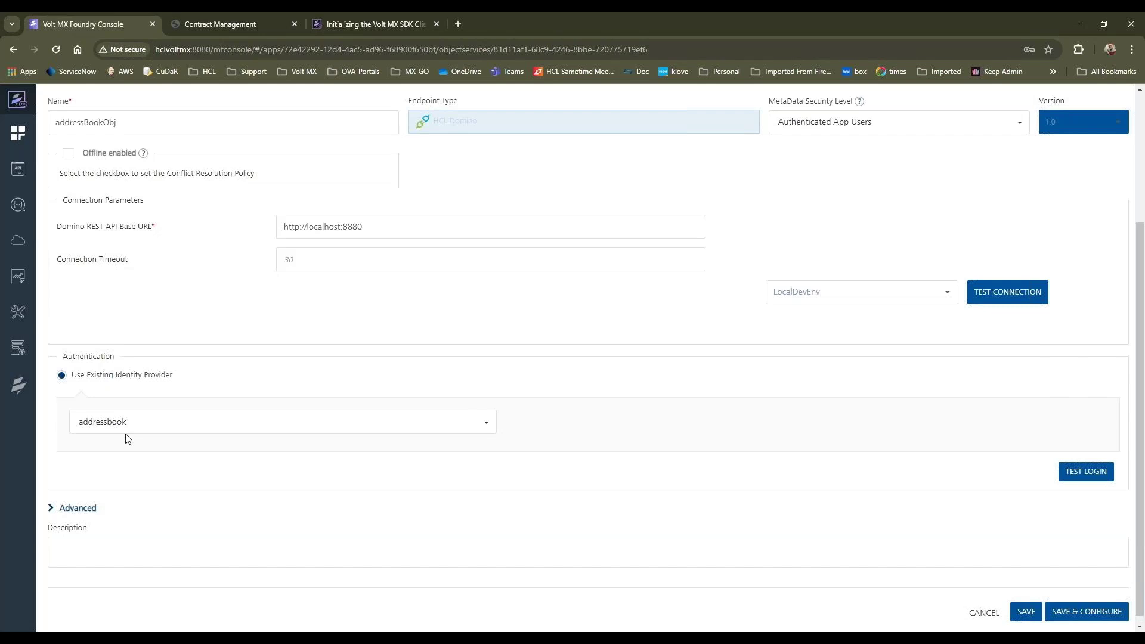
scroll(179, 436, "up", 3)
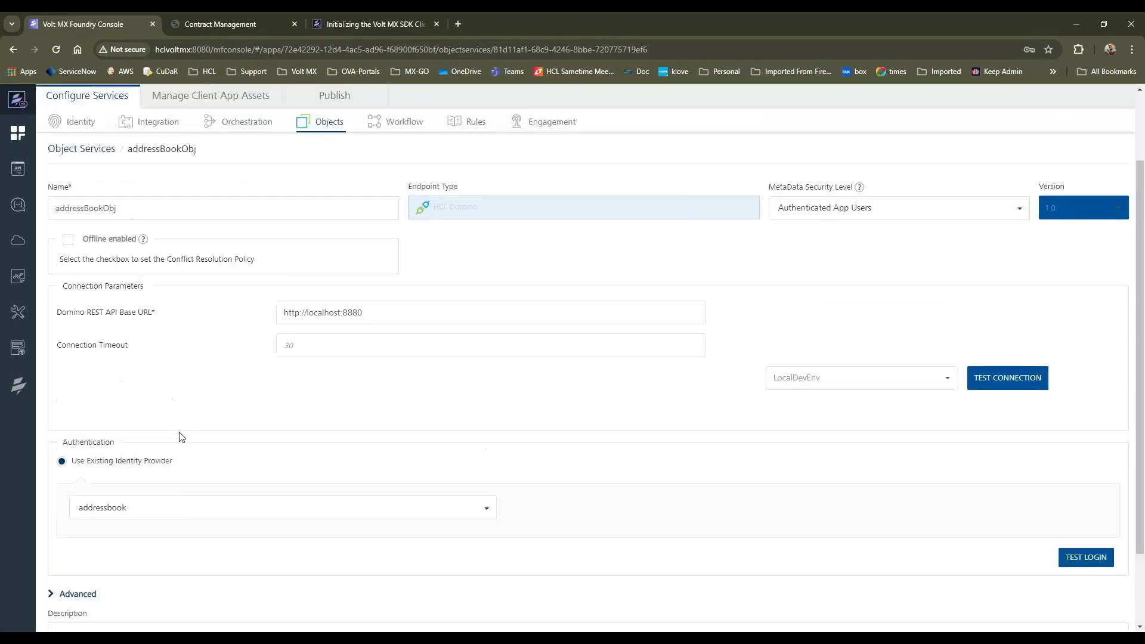
scroll(181, 437, "down", 2)
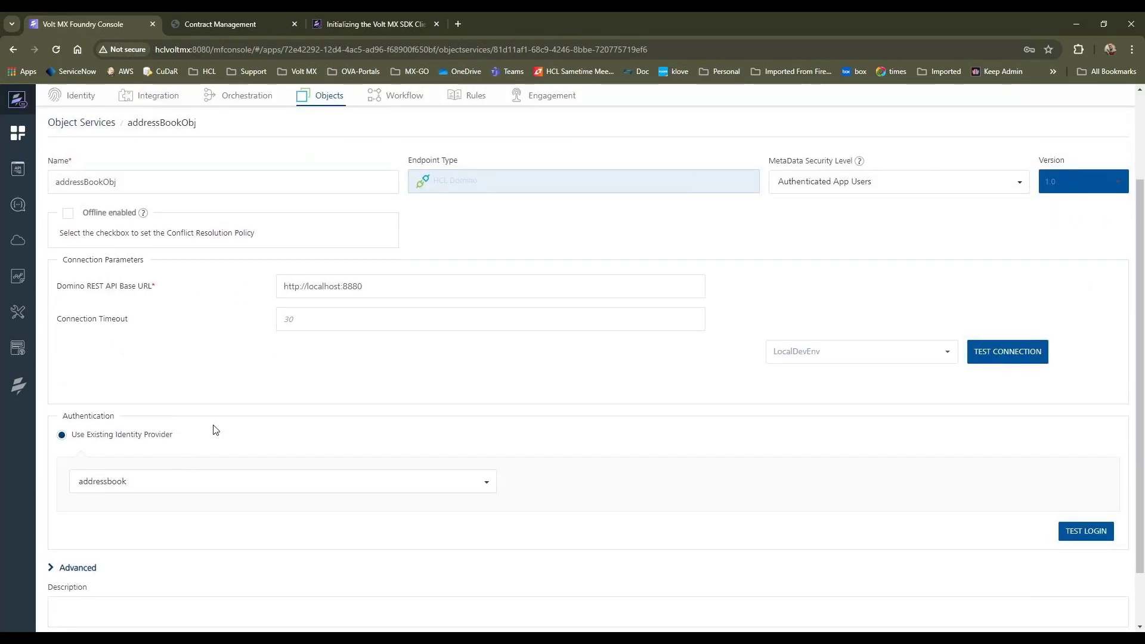
Step: Glance at index.html and the SDK initialization docs, then return to the Foundry Console
key("alt+Tab")
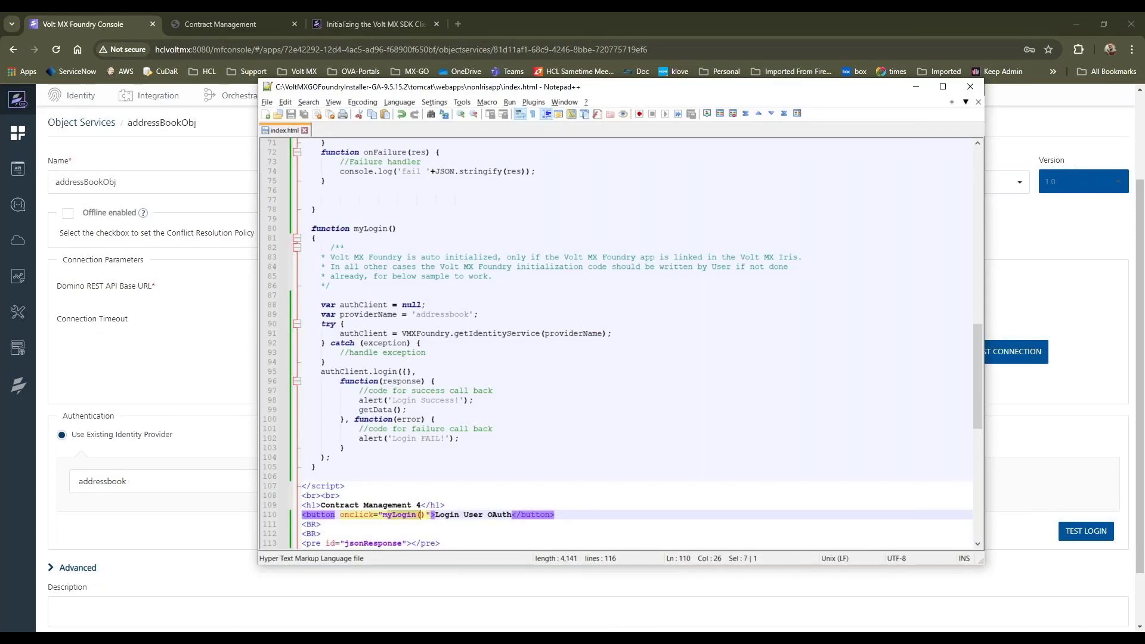
left_click(393, 514)
left_click(374, 24)
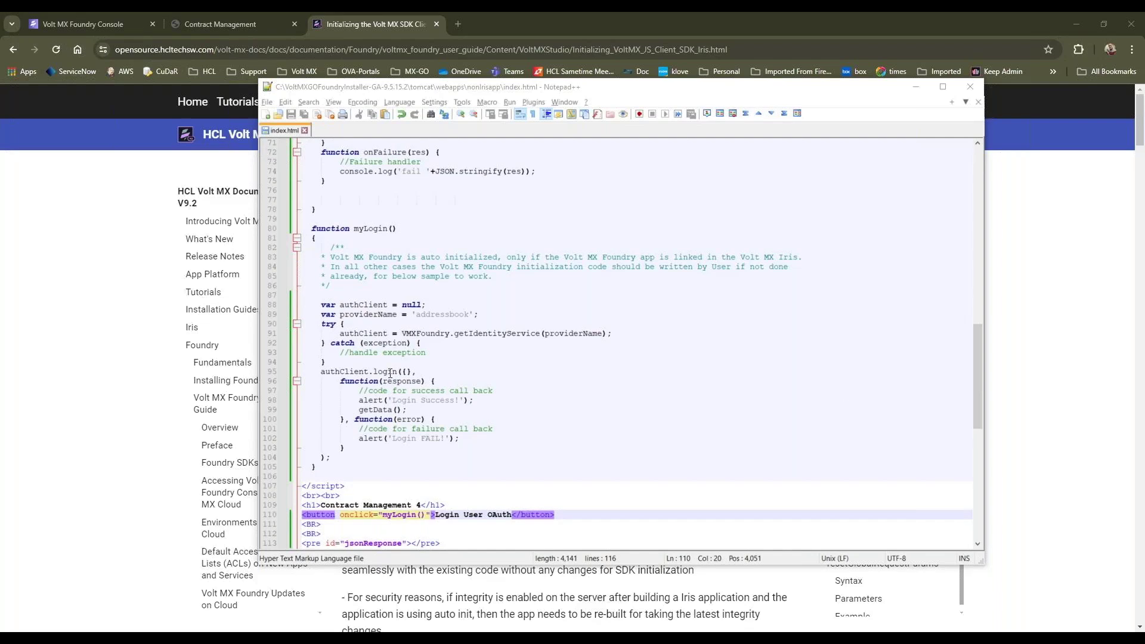
left_click(98, 25)
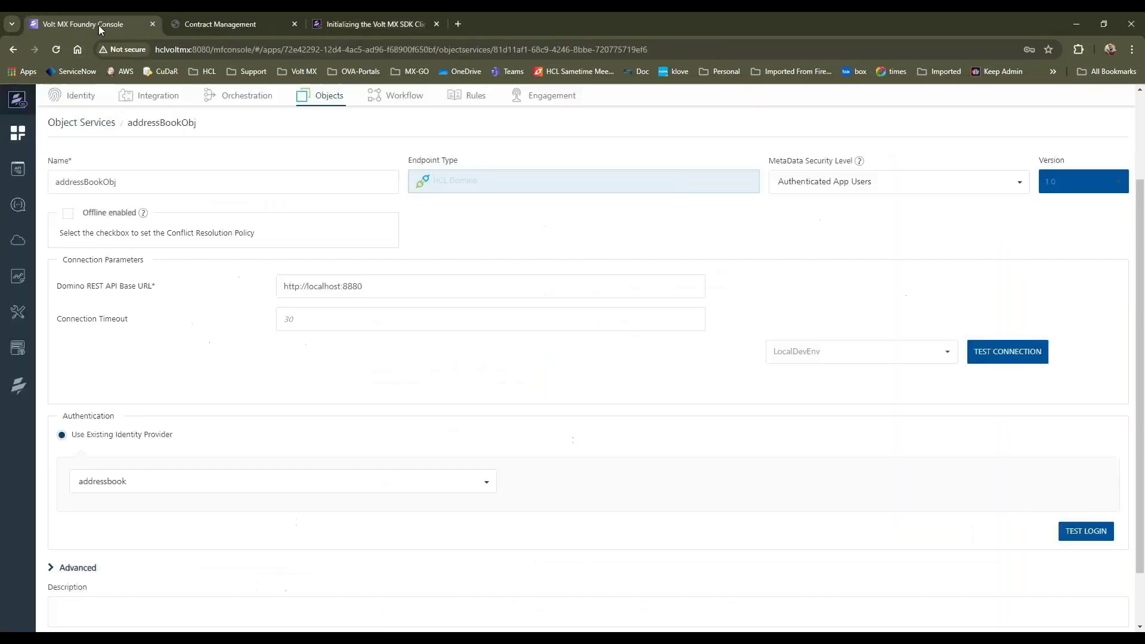
Step: View the addressbook identity's JavaScript login sample code under Identity, then close it
left_click(81, 102)
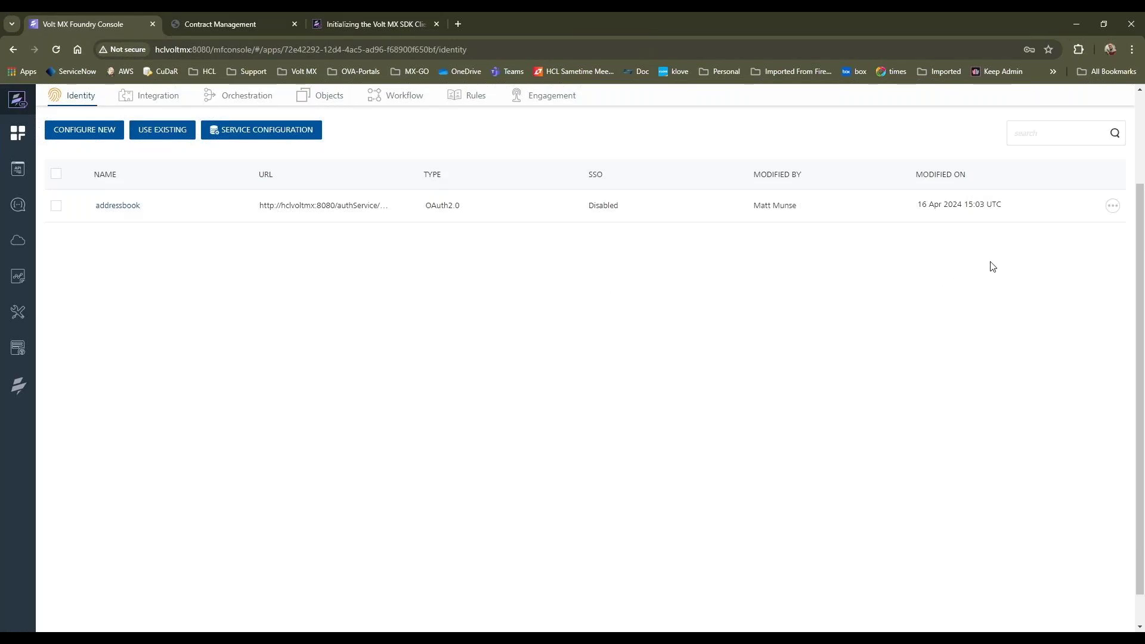
scroll(990, 267, "up", 2)
left_click(1113, 325)
left_click(1073, 391)
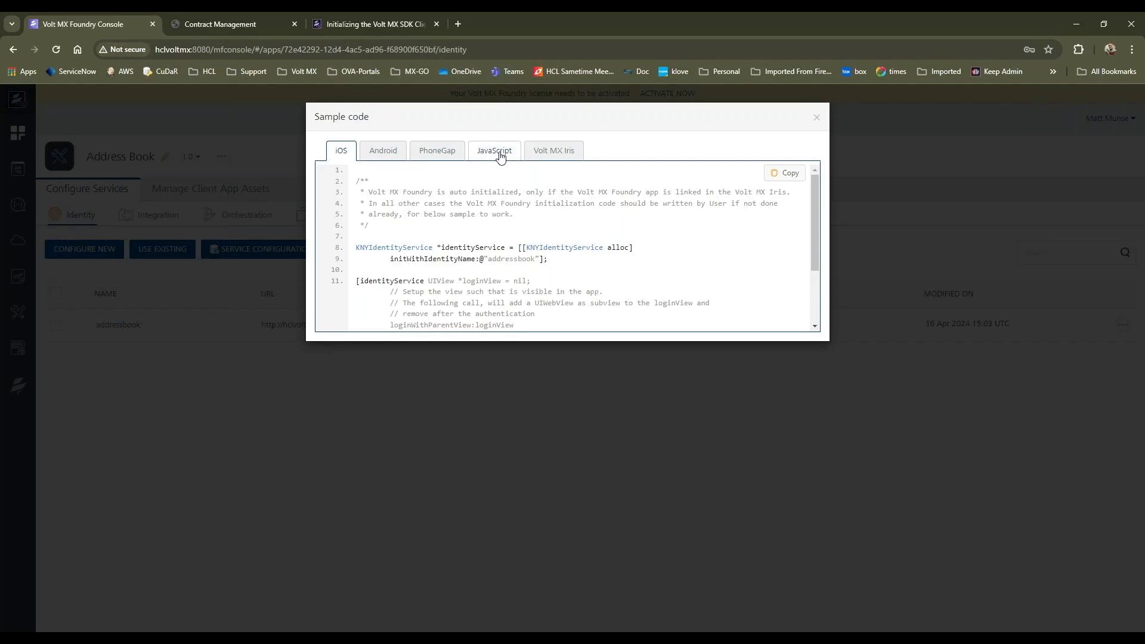
left_click(499, 156)
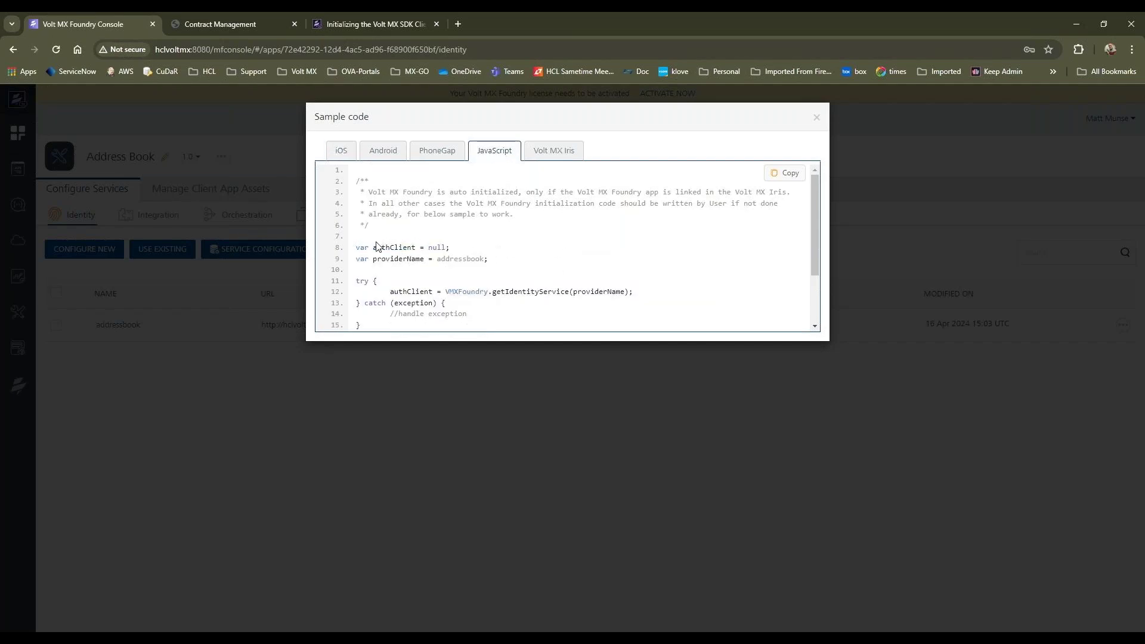
left_click_drag(357, 247, 526, 325)
left_click(701, 290)
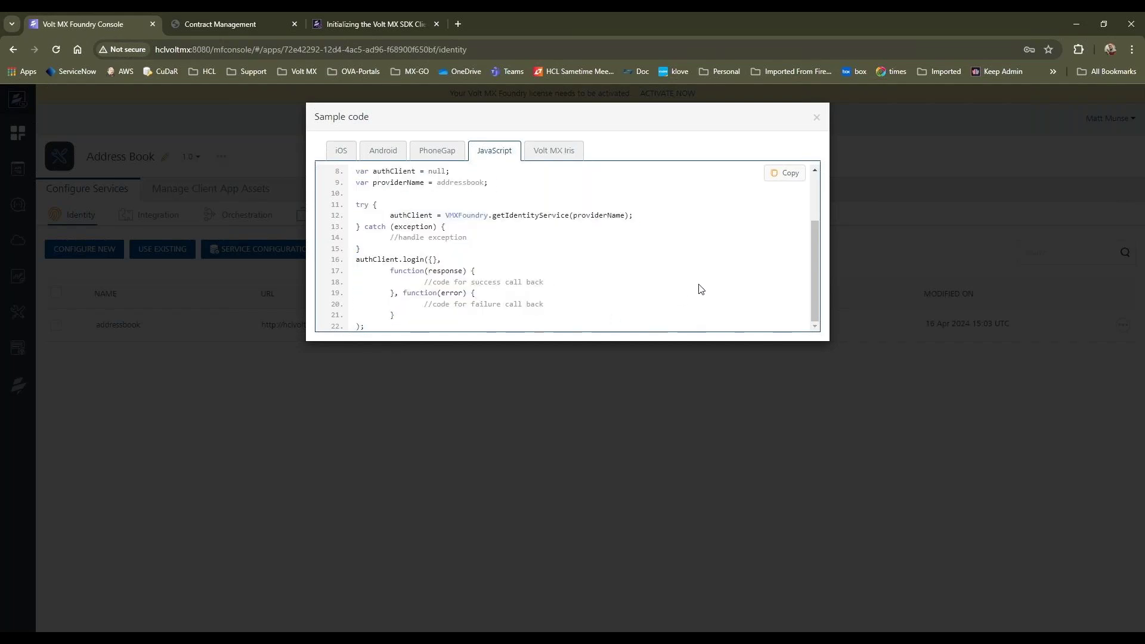
left_click(815, 117)
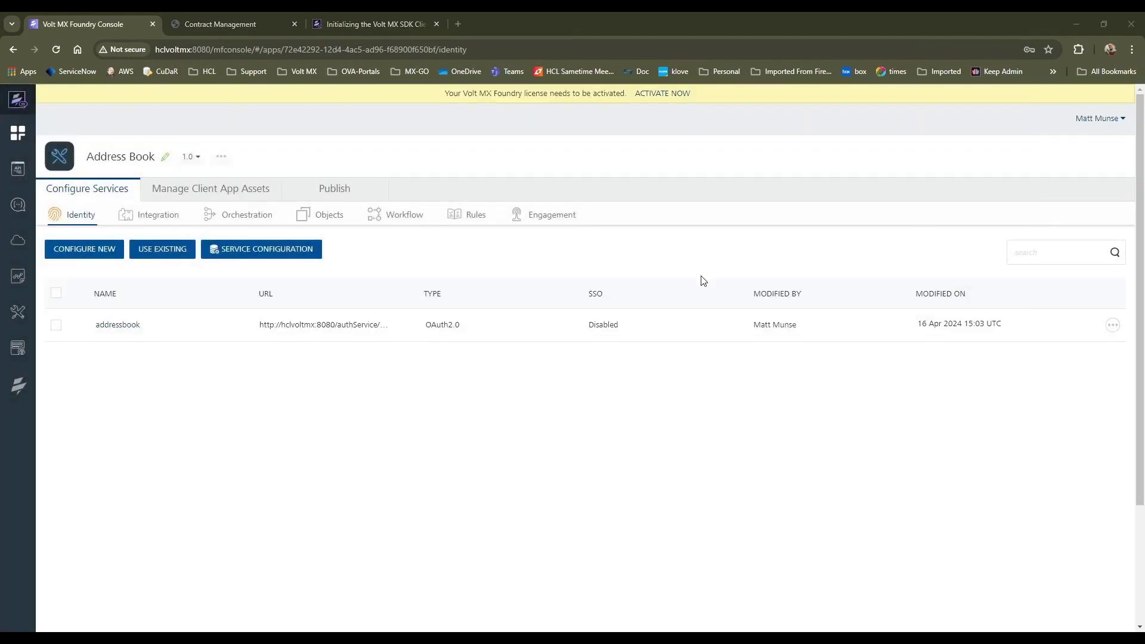
key("alt+Tab")
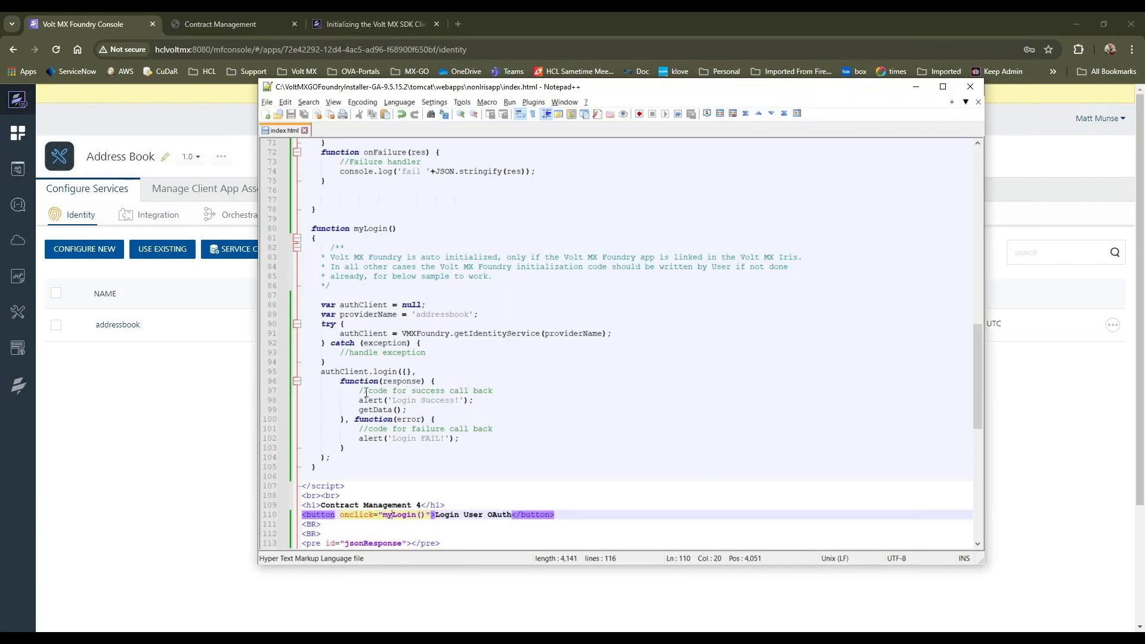
left_click_drag(360, 398, 475, 399)
left_click_drag(358, 409, 411, 410)
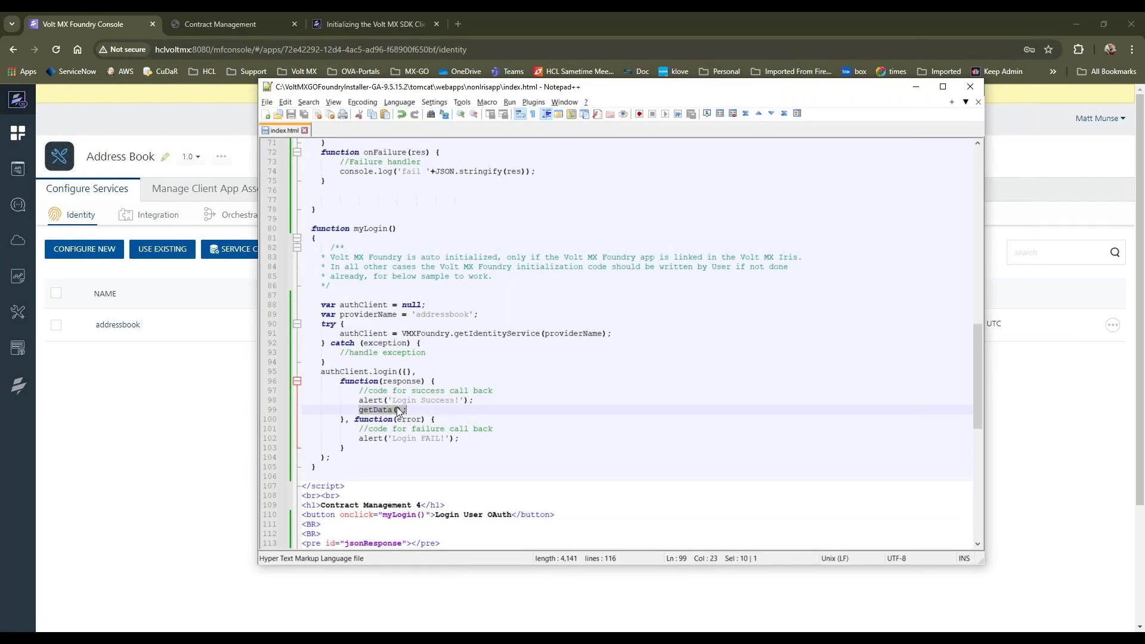
scroll(546, 389, "up", 4)
scroll(547, 388, "up", 7)
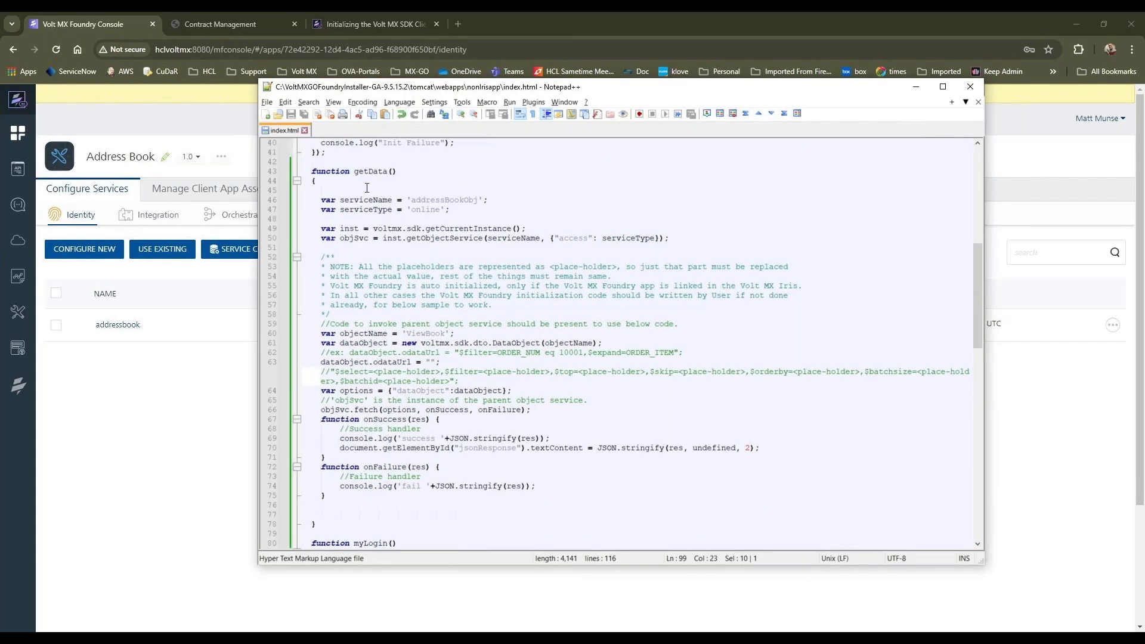
left_click(314, 171)
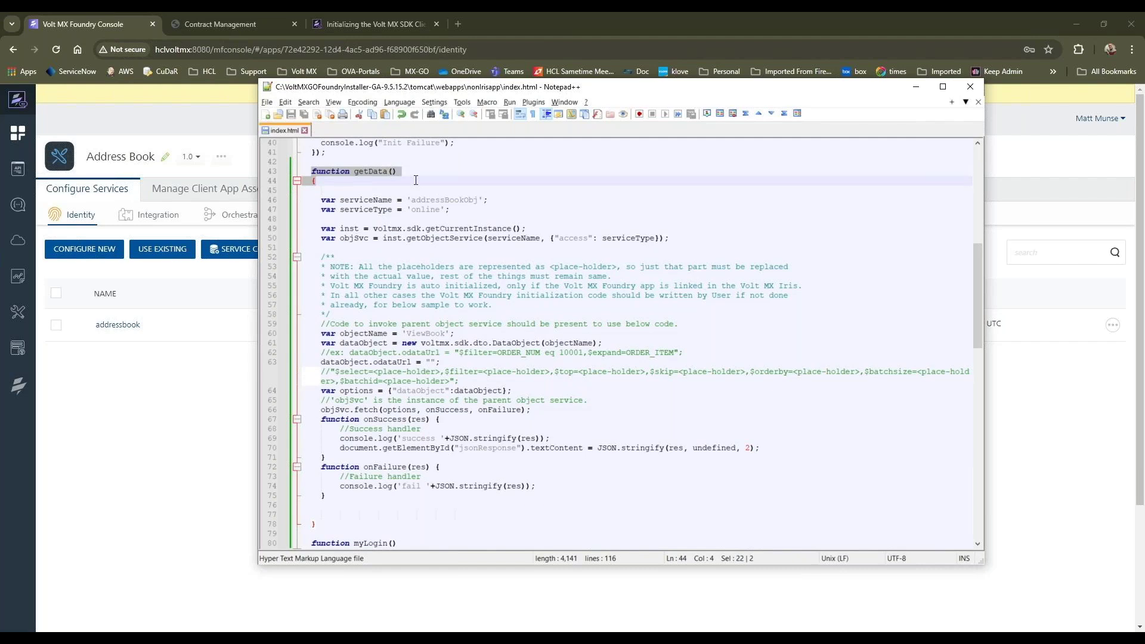
left_click(421, 188)
left_click_drag(322, 201, 577, 246)
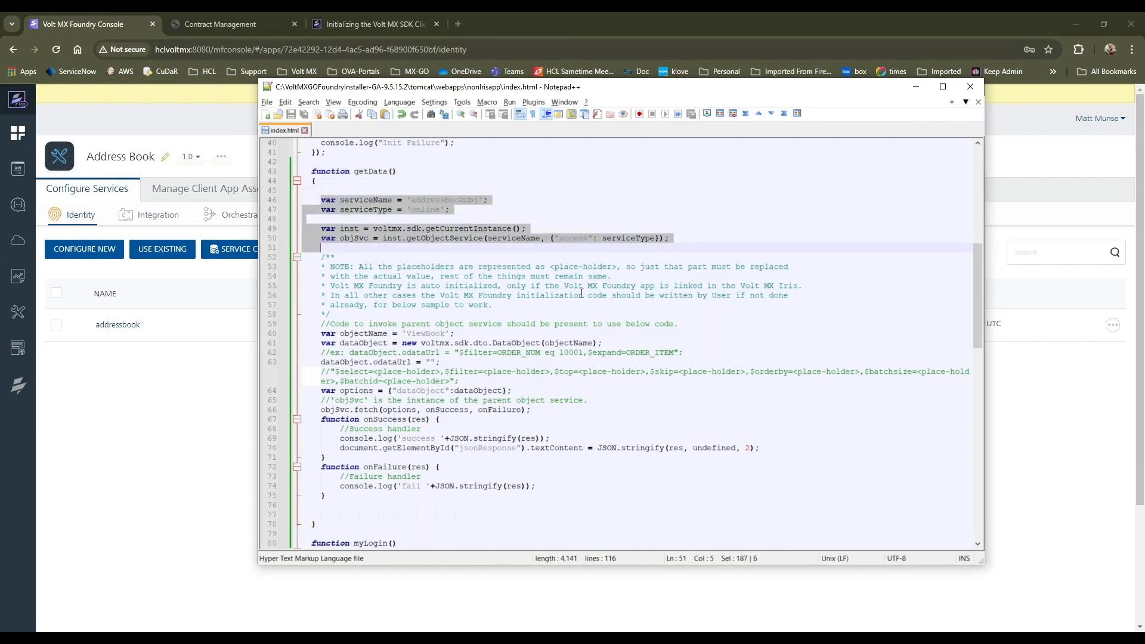
left_click(221, 424)
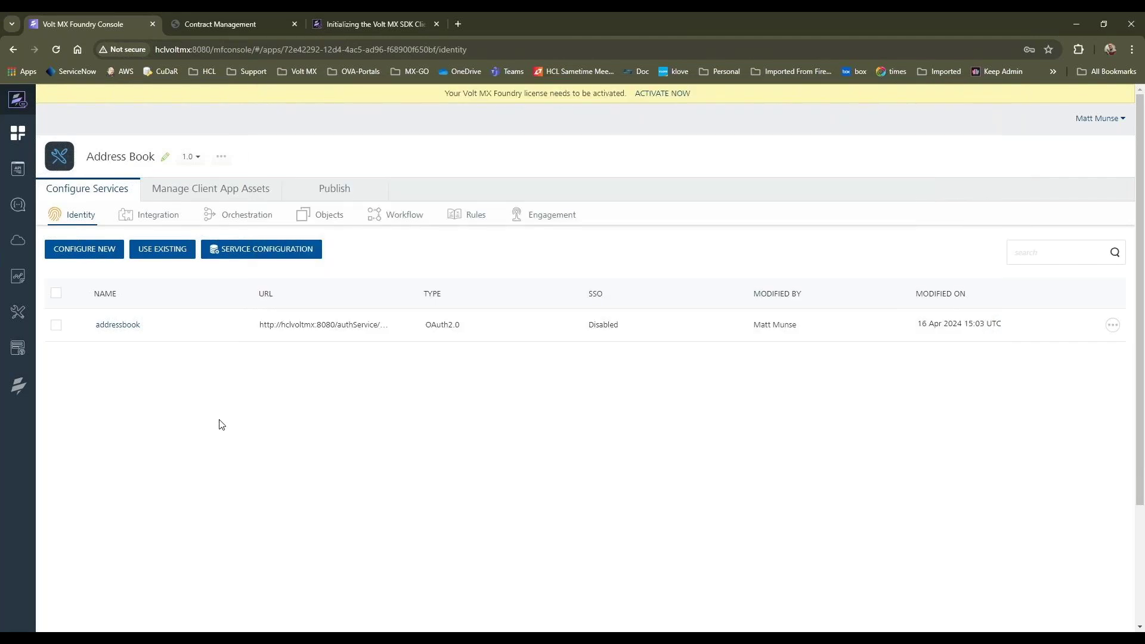
Step: Review addressBookObj's sample code, highlighting the three object-service setup lines
left_click(322, 216)
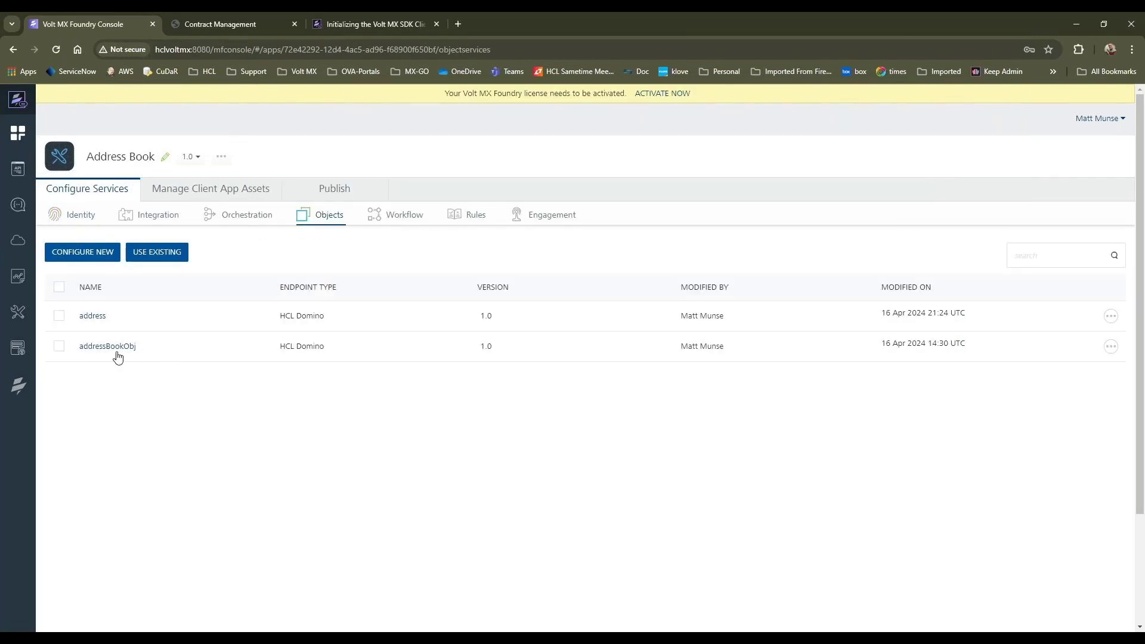
left_click(1110, 347)
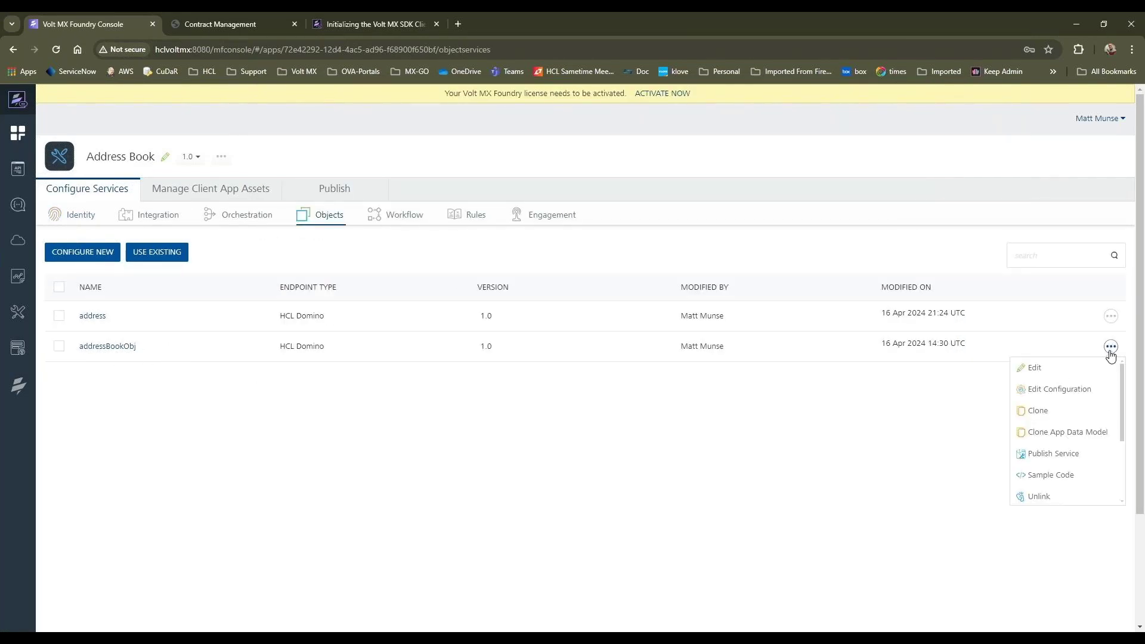
left_click(1050, 475)
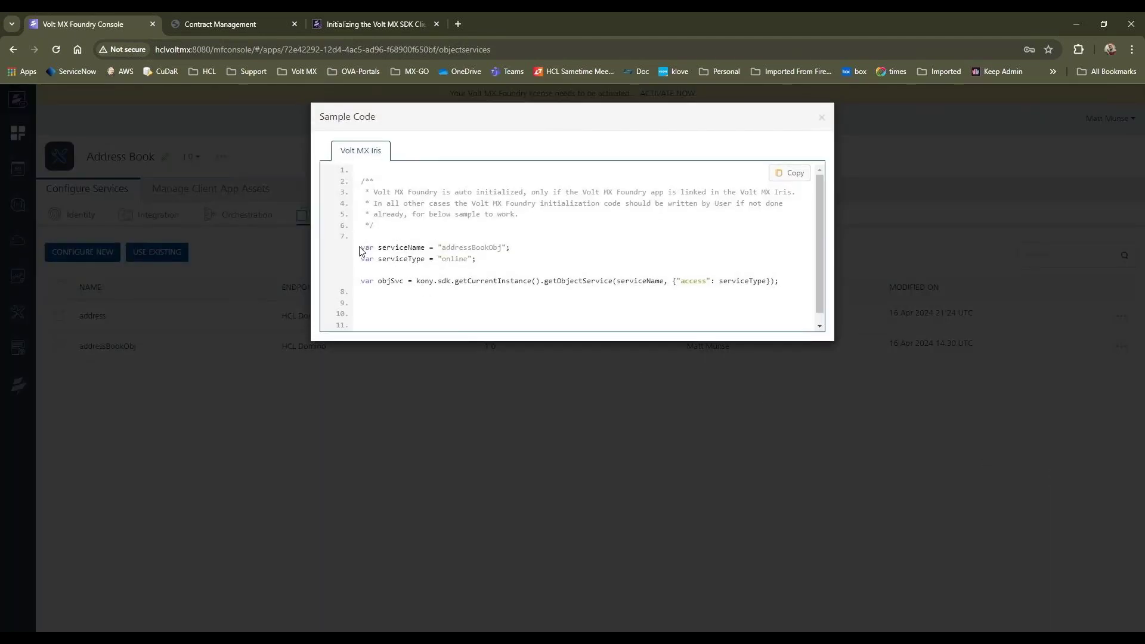
left_click_drag(361, 247, 825, 305)
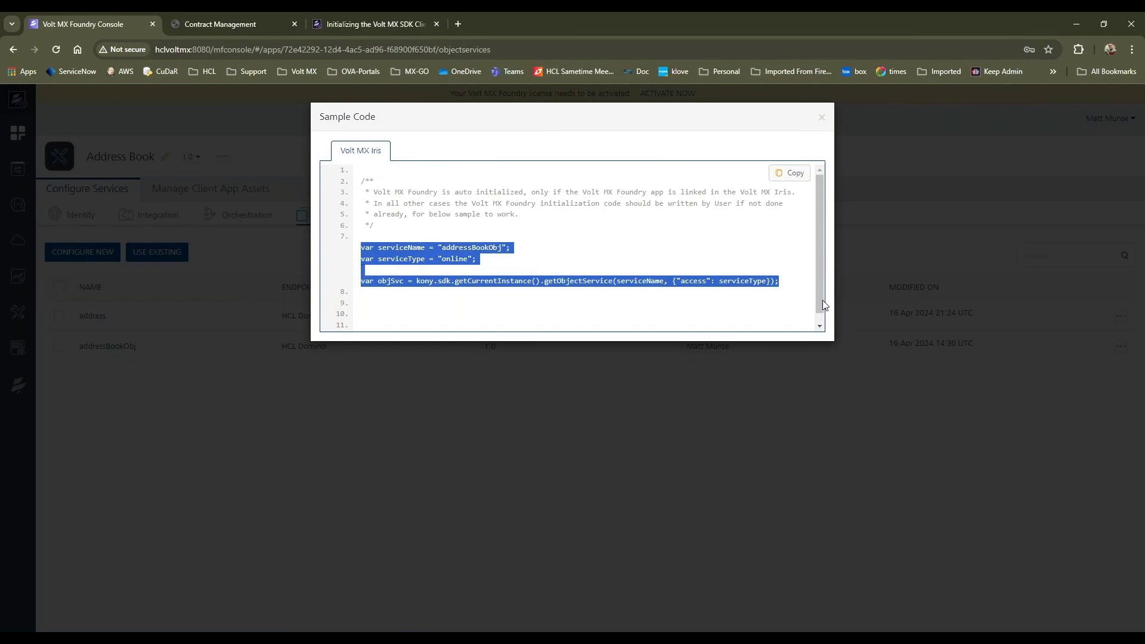
left_click(730, 303)
left_click(819, 117)
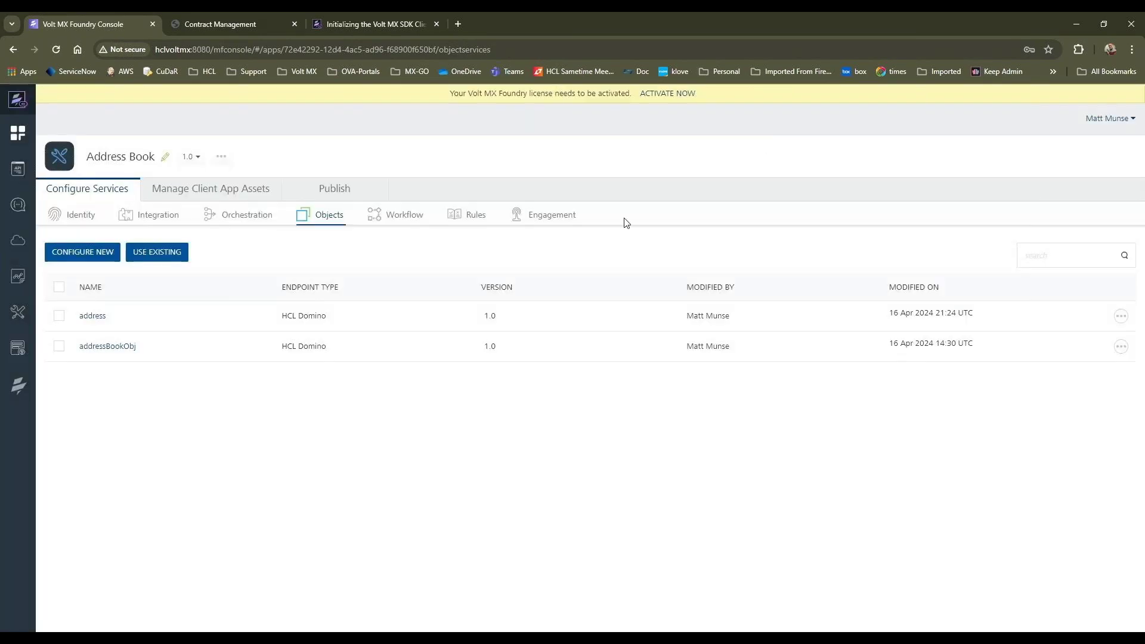
Step: Open ViewBook's Methods mapping and view the GET method's sample fetch code, then return to index.html
left_click(122, 346)
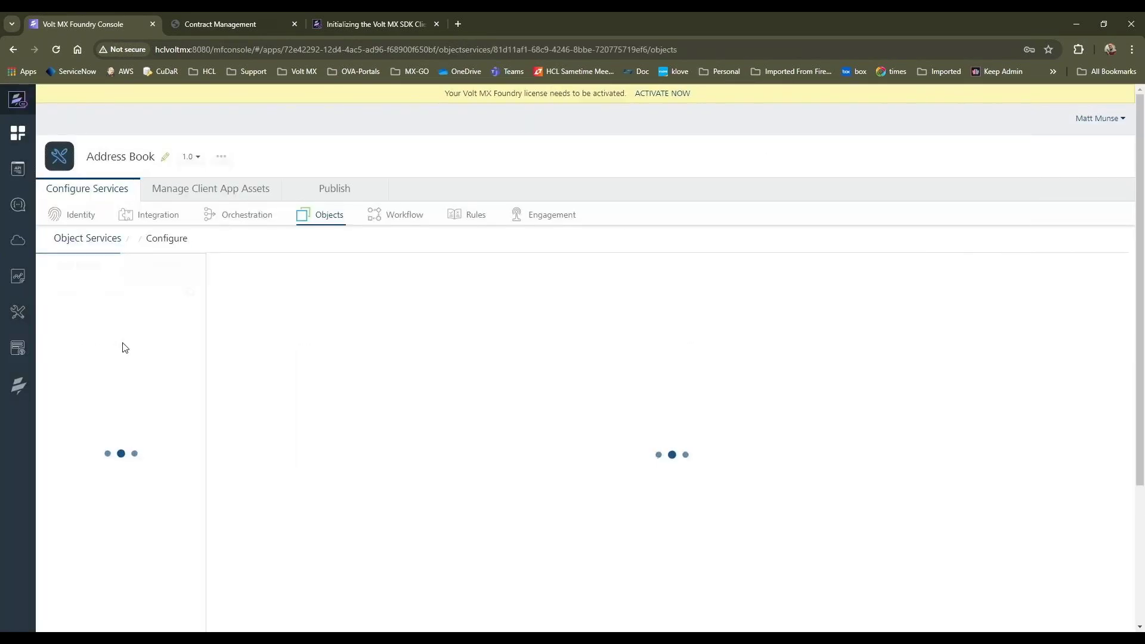
left_click(162, 267)
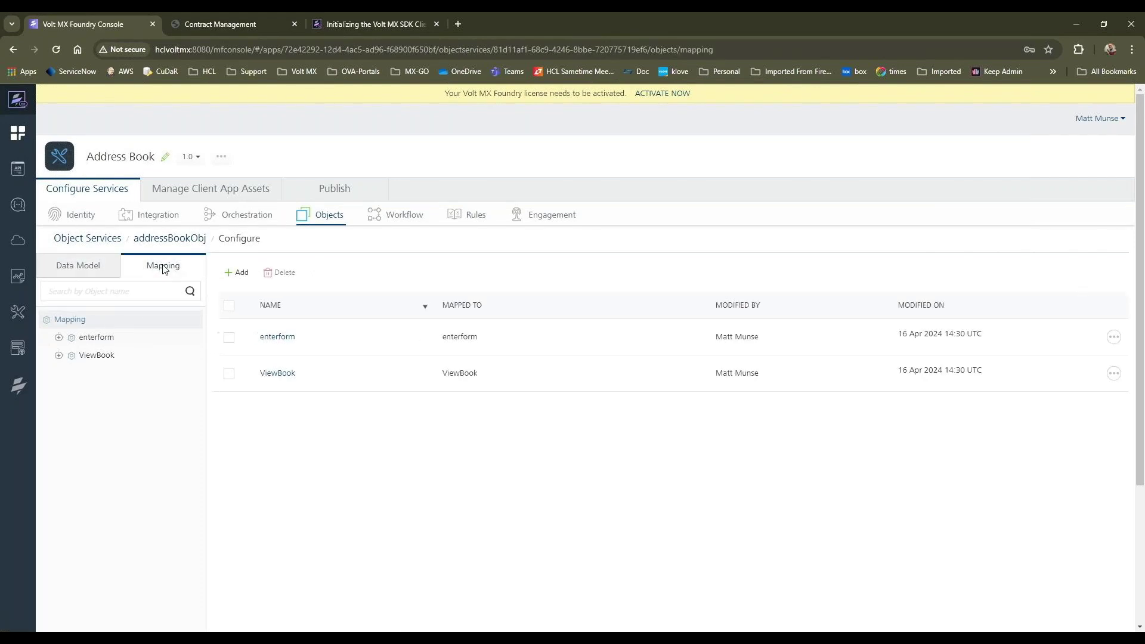
left_click(281, 377)
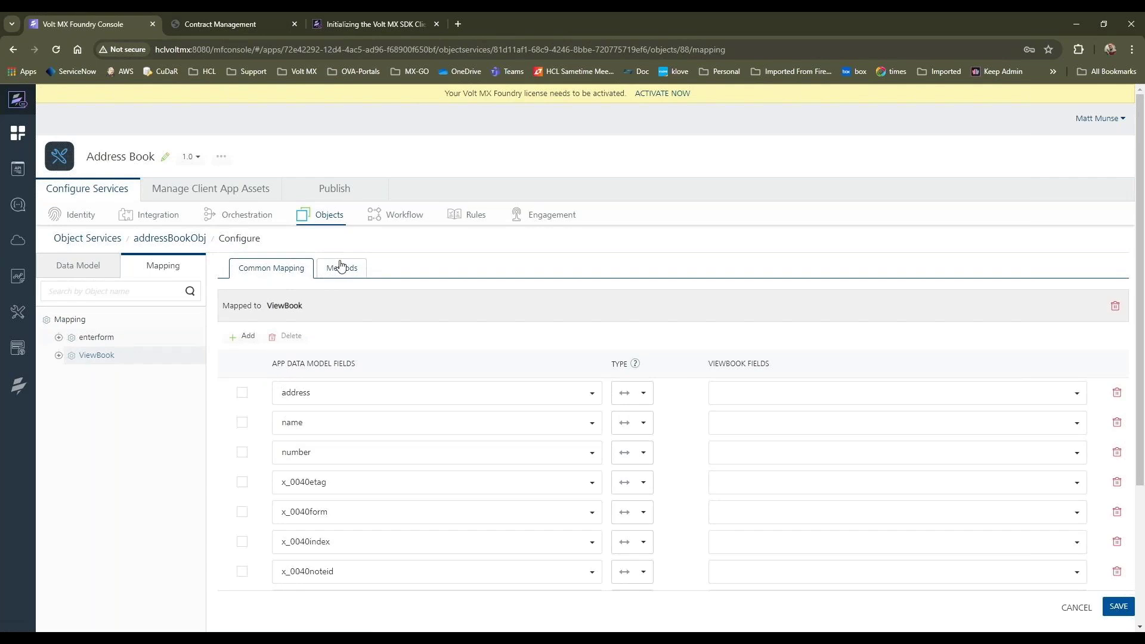
left_click(341, 266)
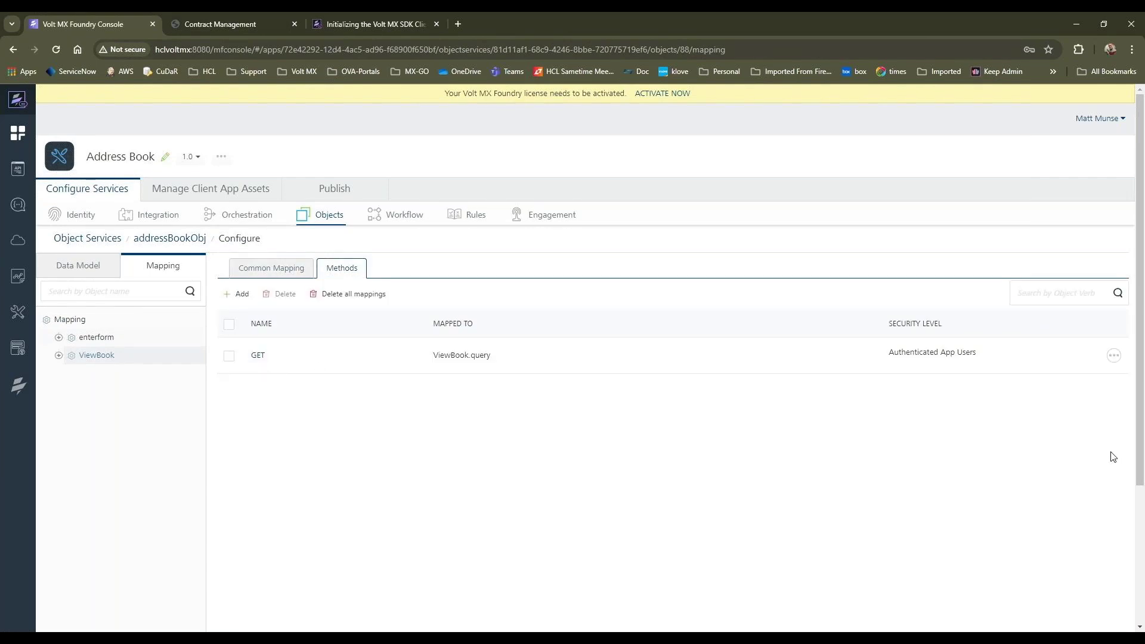
left_click(1113, 356)
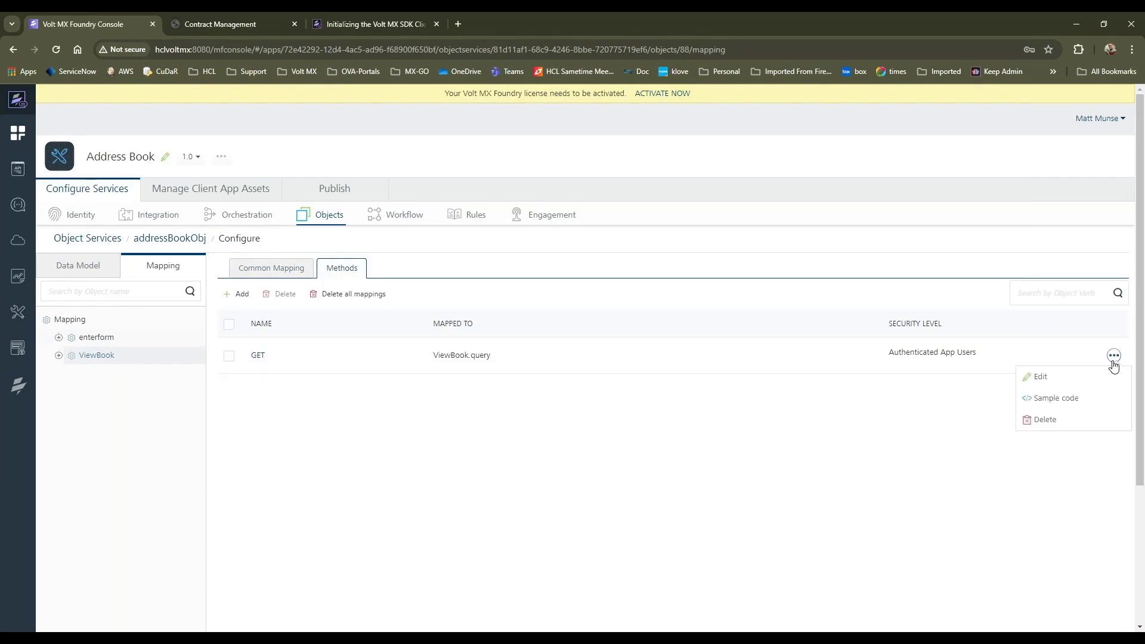
left_click(1072, 404)
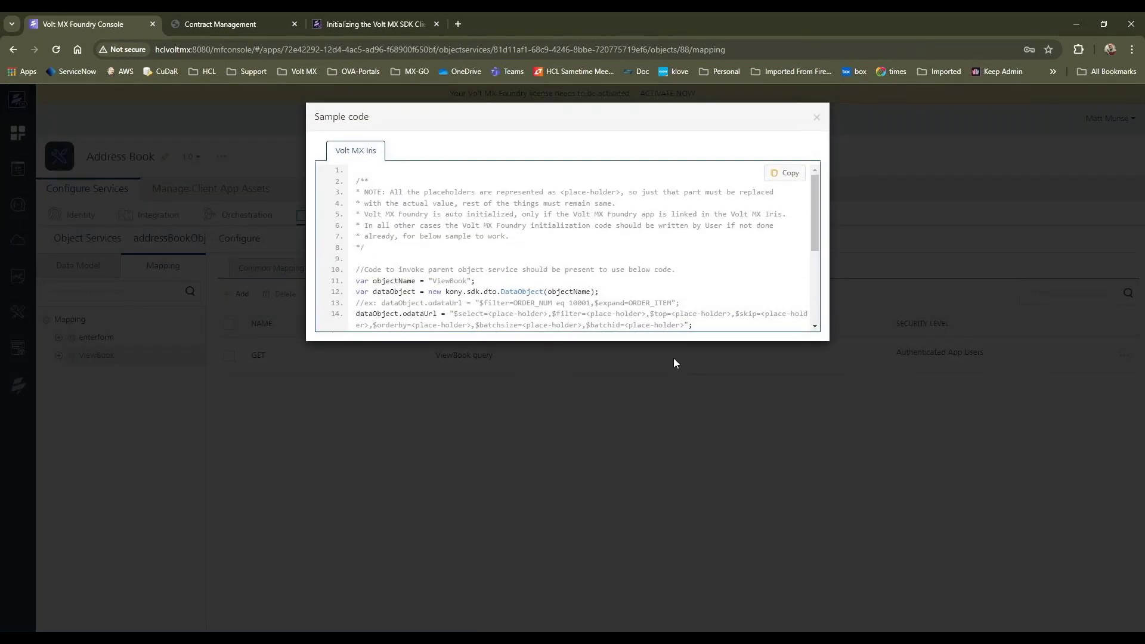
scroll(511, 280, "down", 3)
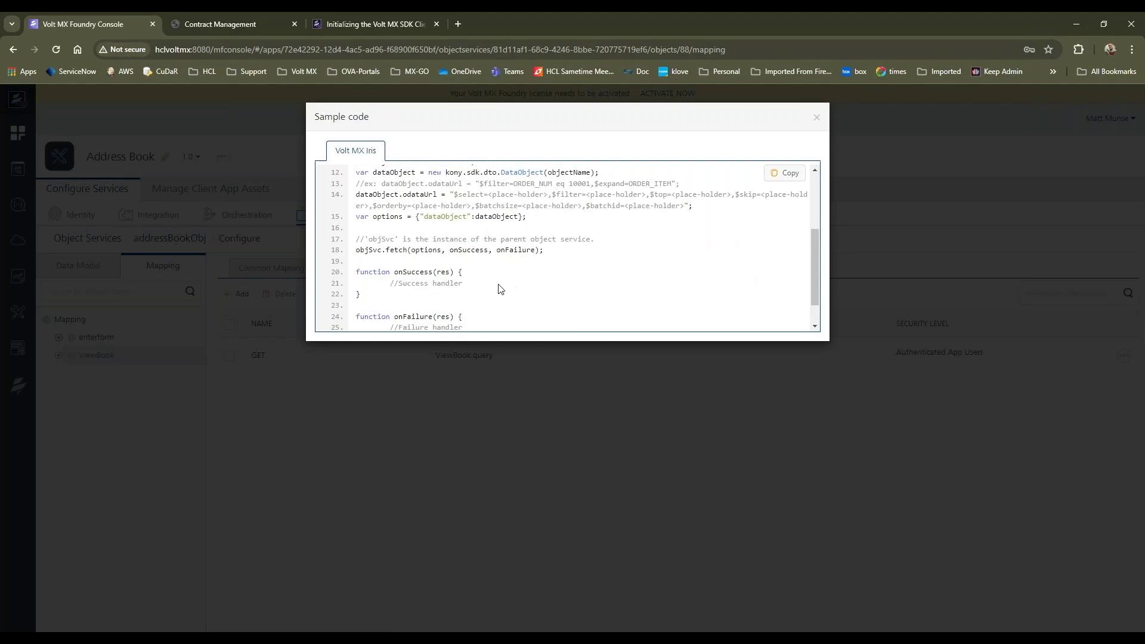
scroll(495, 294, "up", 2)
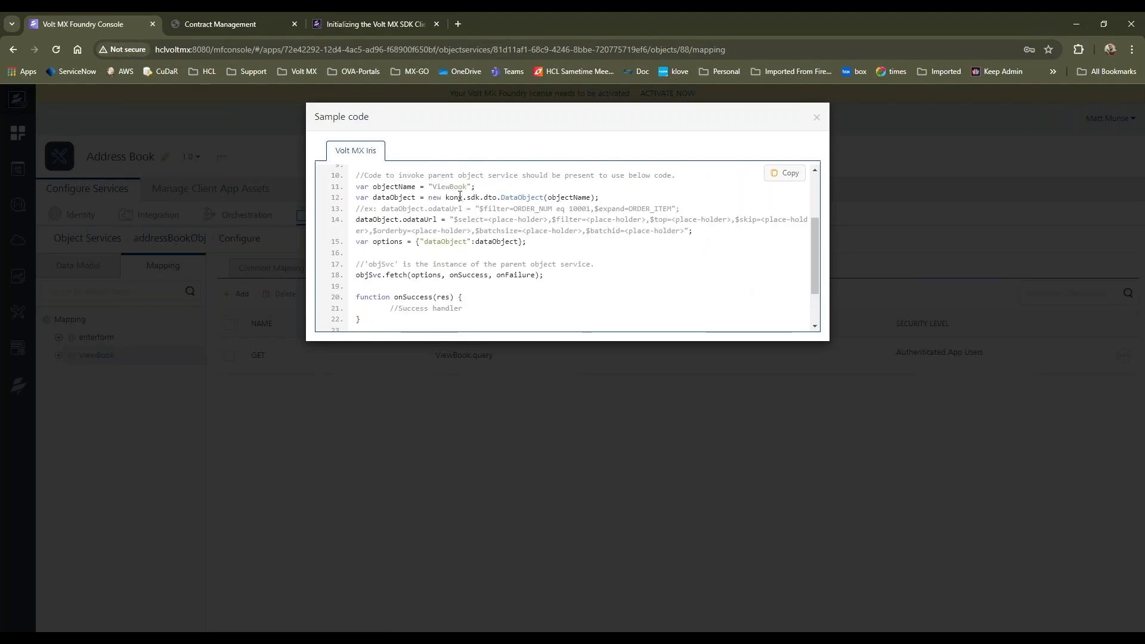
left_click(816, 118)
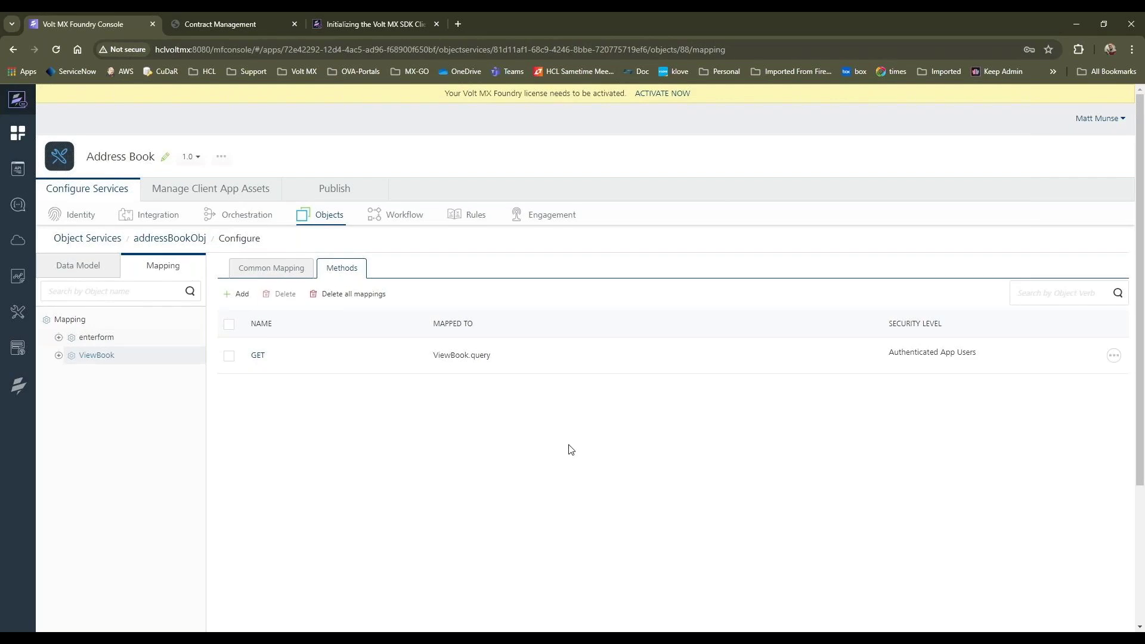
key("alt+Tab")
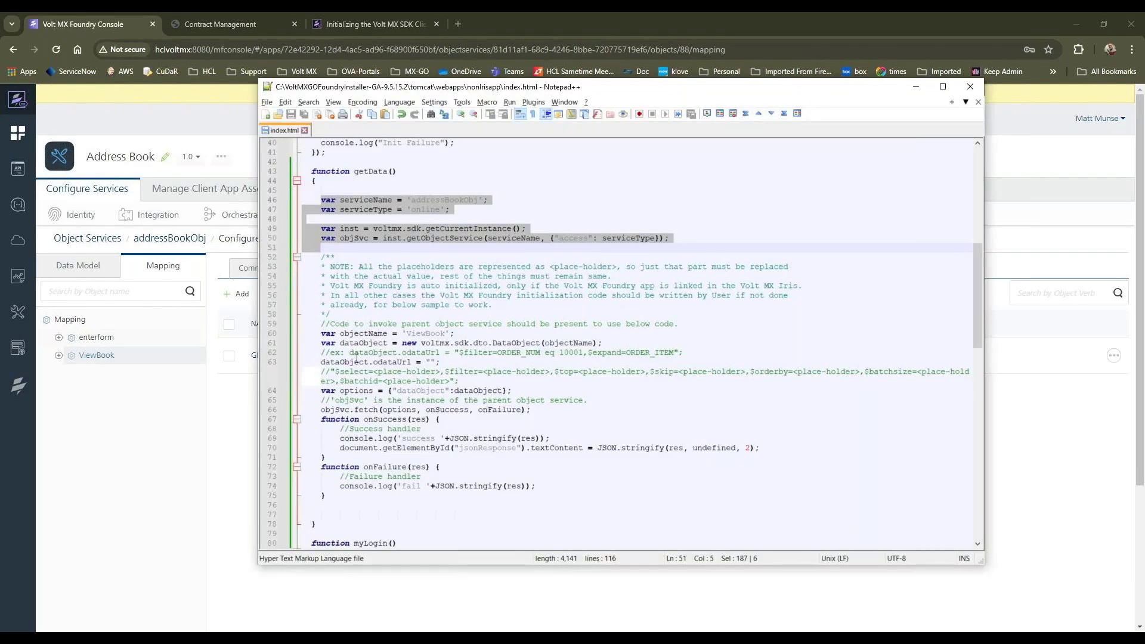
Step: Walk through the getData fetch block (lines 60–75) and the odataUrl assignment and placeholder
left_click_drag(319, 333, 543, 492)
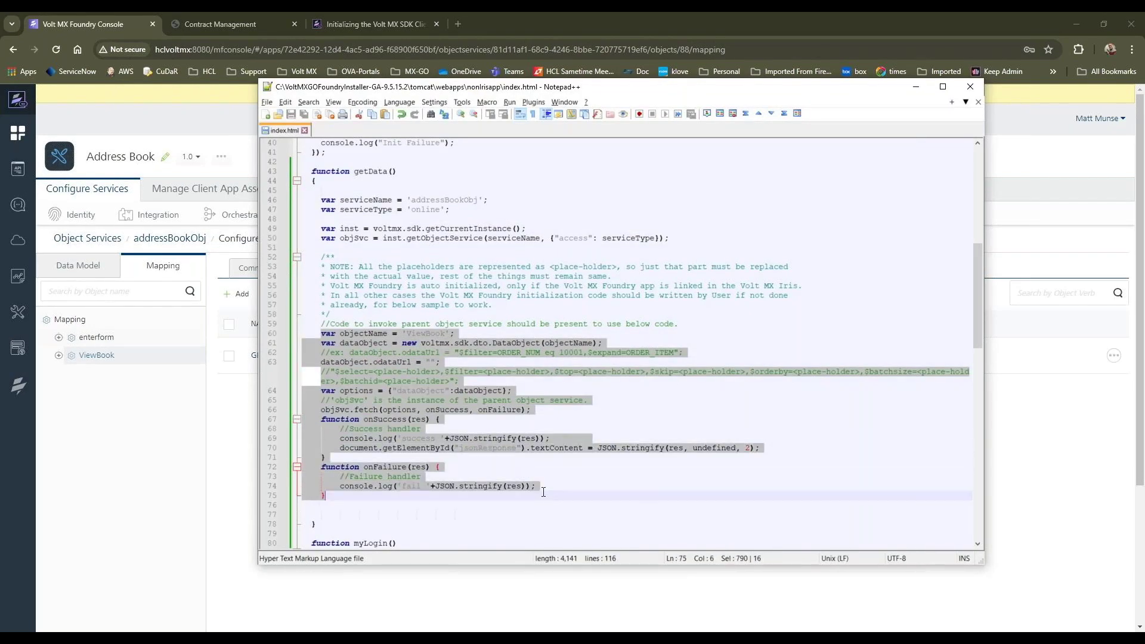
left_click(641, 431)
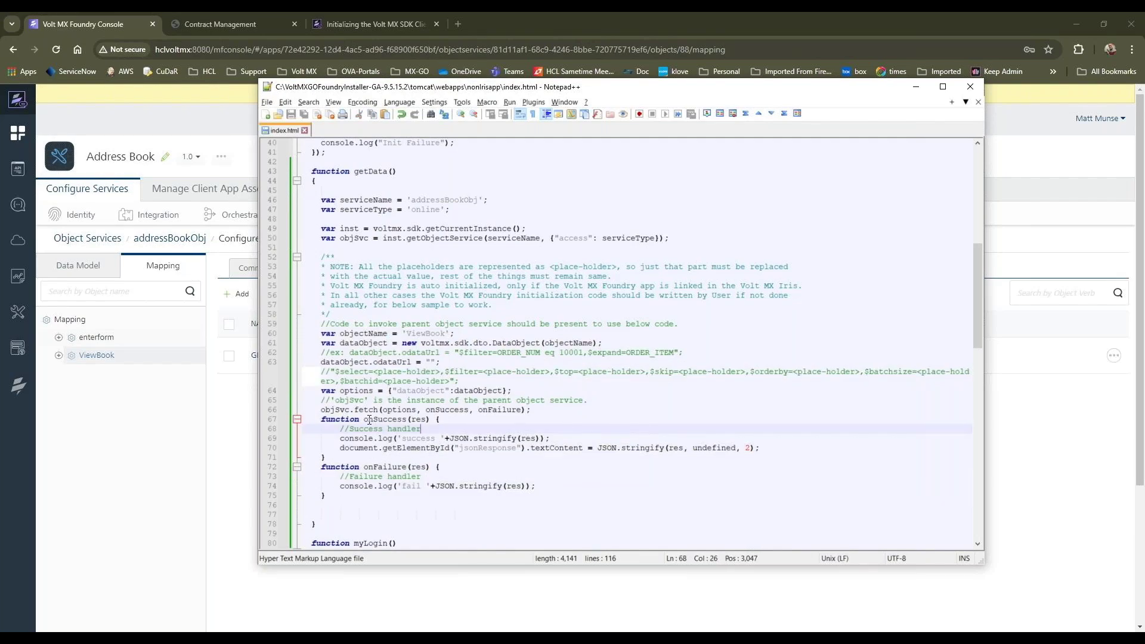
left_click_drag(319, 362, 442, 363)
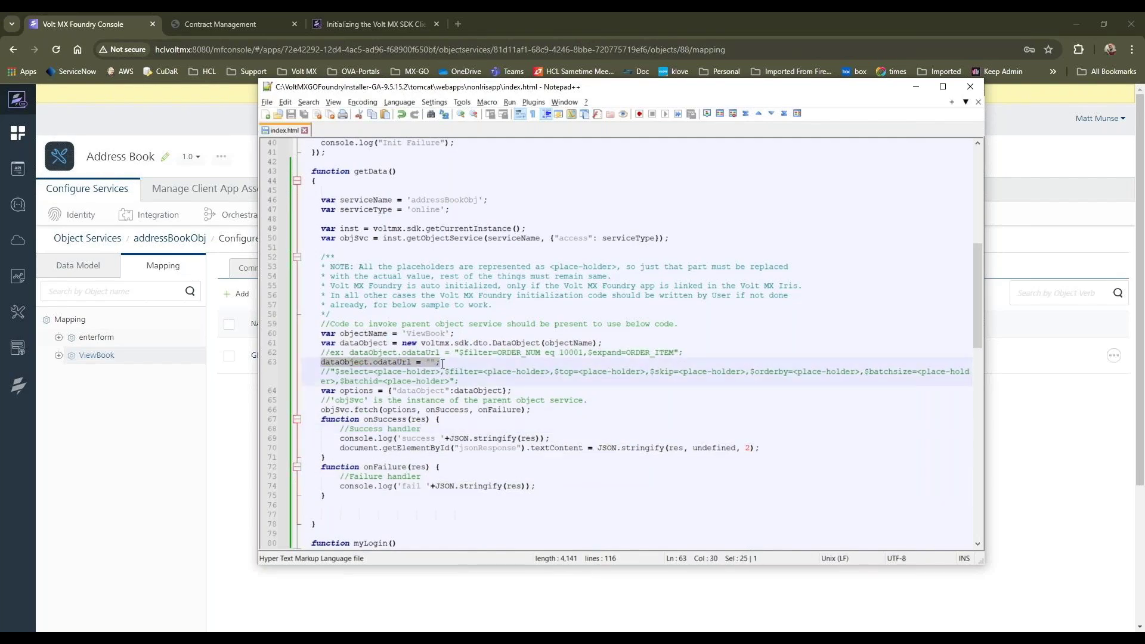
left_click(320, 373)
left_click_drag(332, 372, 451, 380)
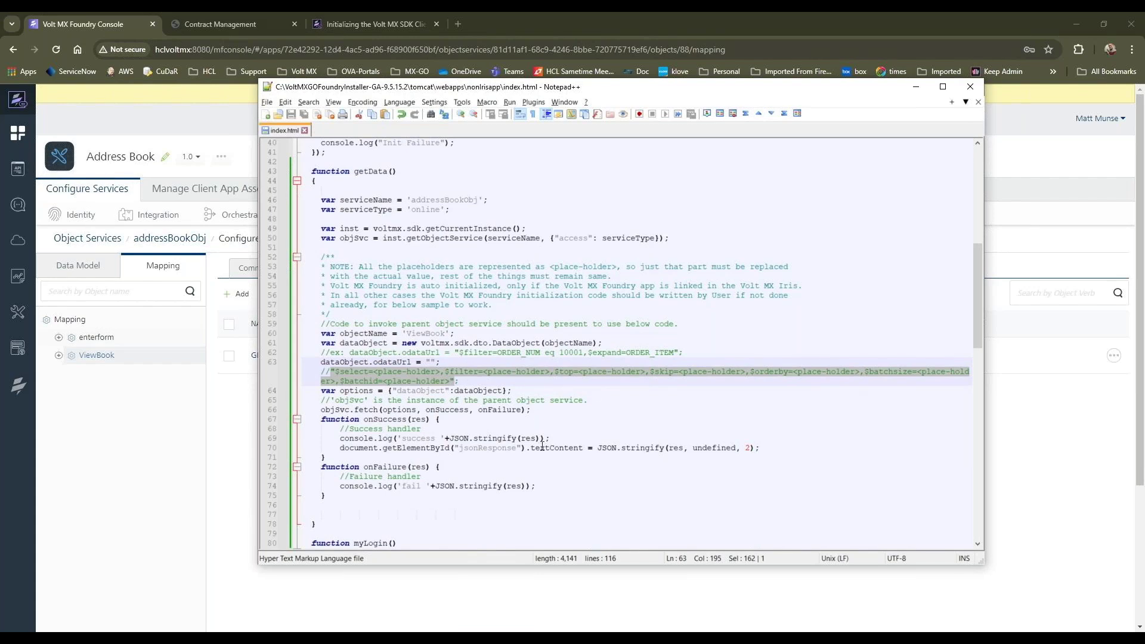
Step: Highlight the onSuccess console.log and the line writing JSON into jsonResponse, then open Contract Management
left_click_drag(340, 440, 558, 440)
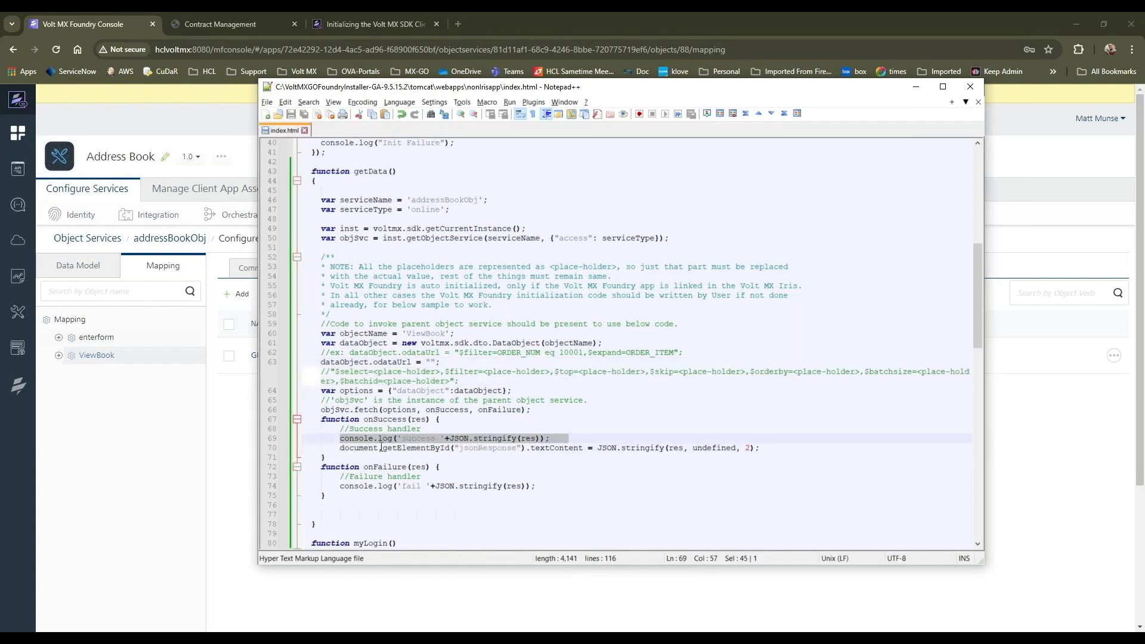
left_click(338, 450)
left_click_drag(341, 448, 760, 448)
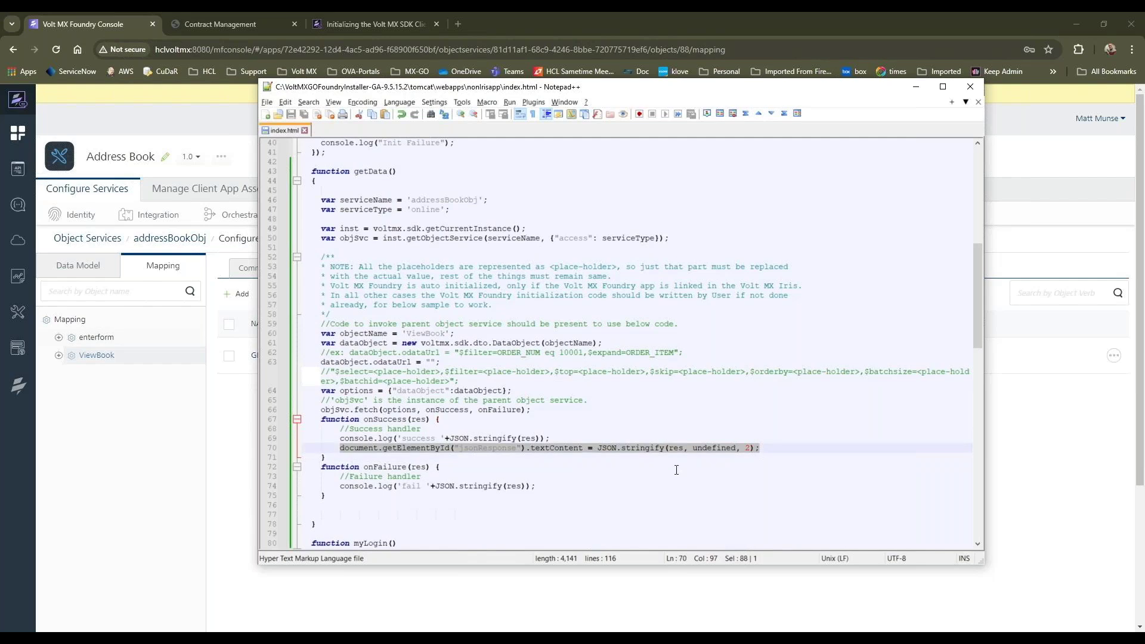
left_click(506, 463)
double_click(501, 449)
scroll(505, 455, "down", 2)
scroll(506, 456, "down", 10)
scroll(506, 455, "down", 2)
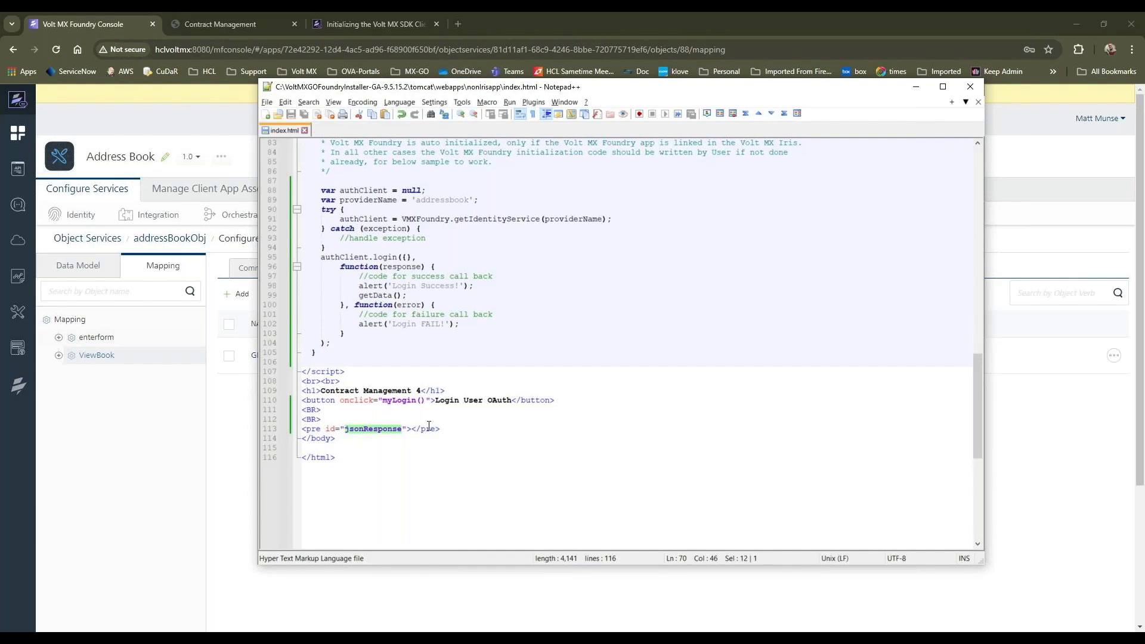
left_click(237, 423)
left_click(190, 23)
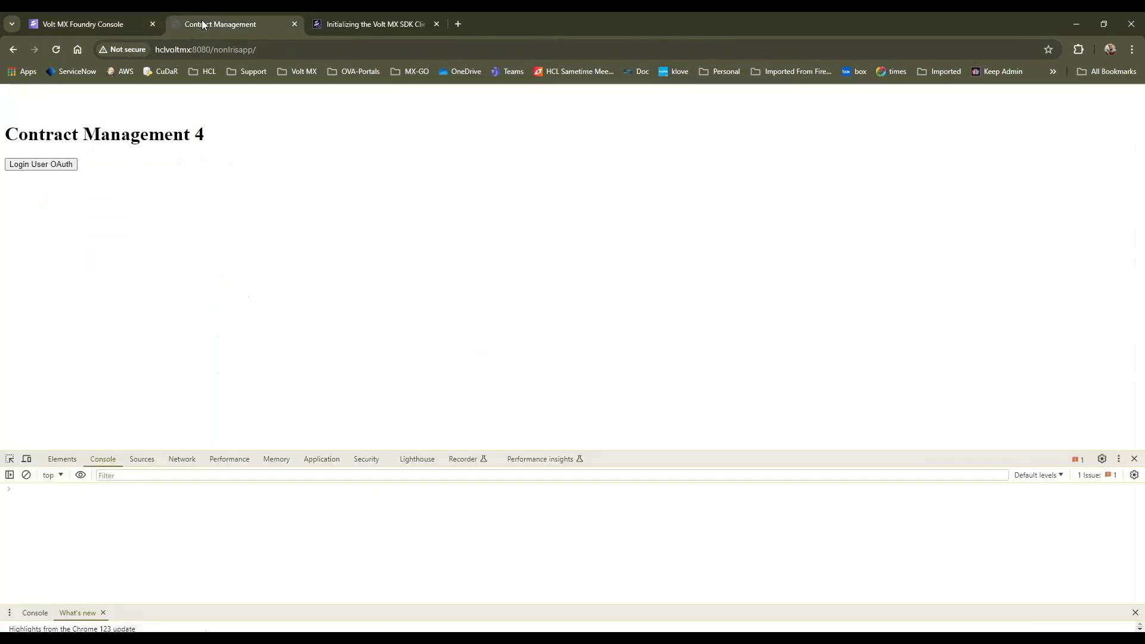
Step: Reload Contract Management, log in via OAuth on the Domino form, and view the four JSON address records
left_click(56, 50)
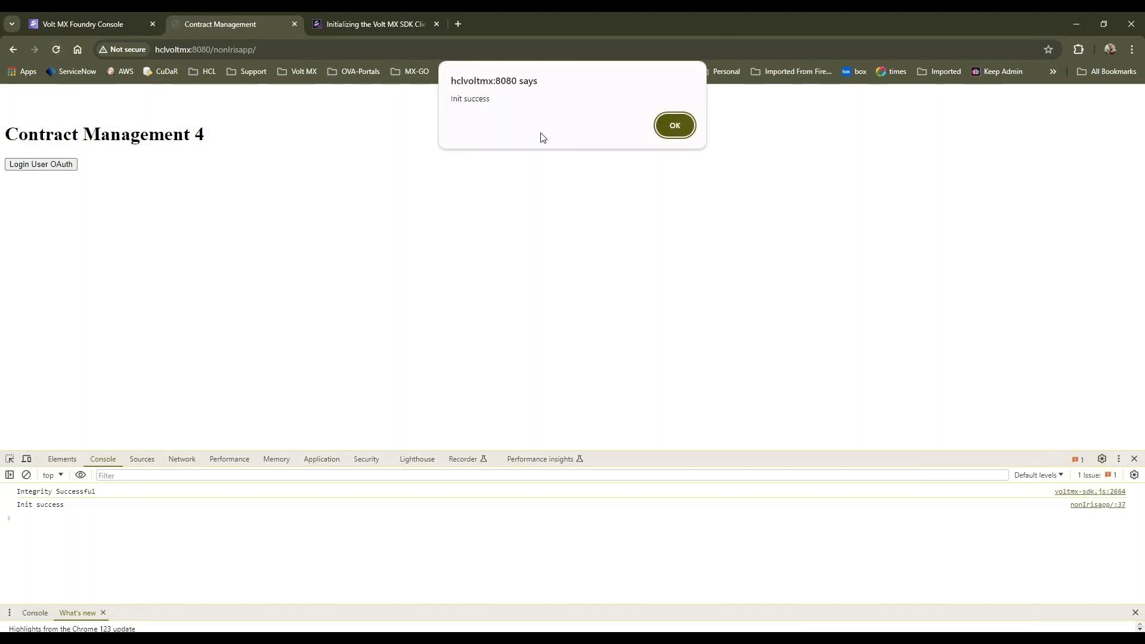
left_click(673, 126)
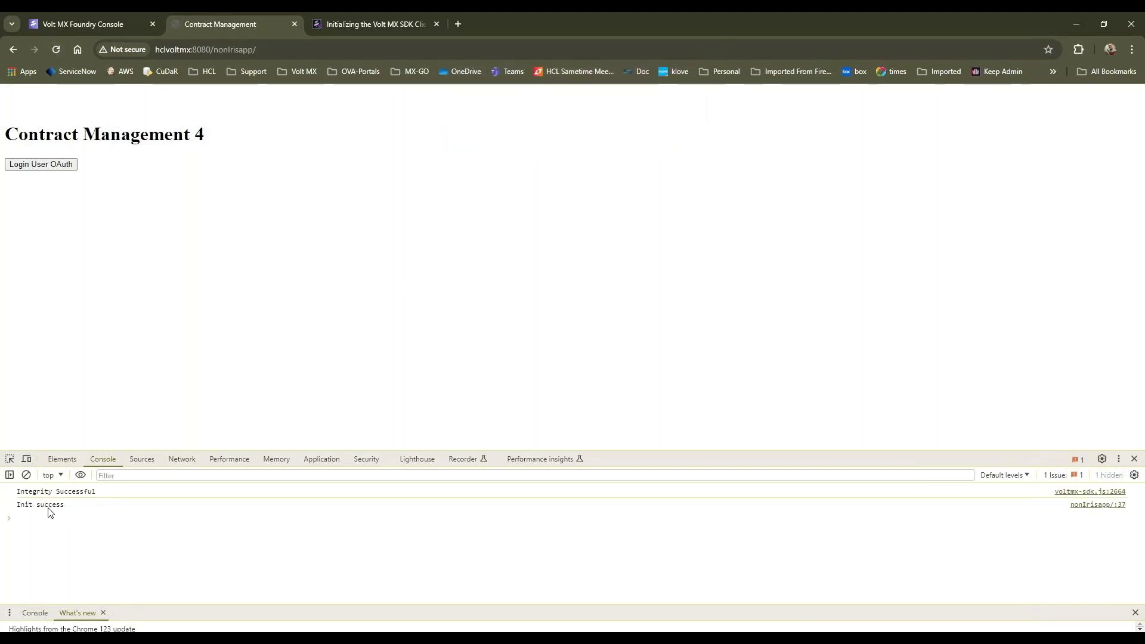
left_click(50, 167)
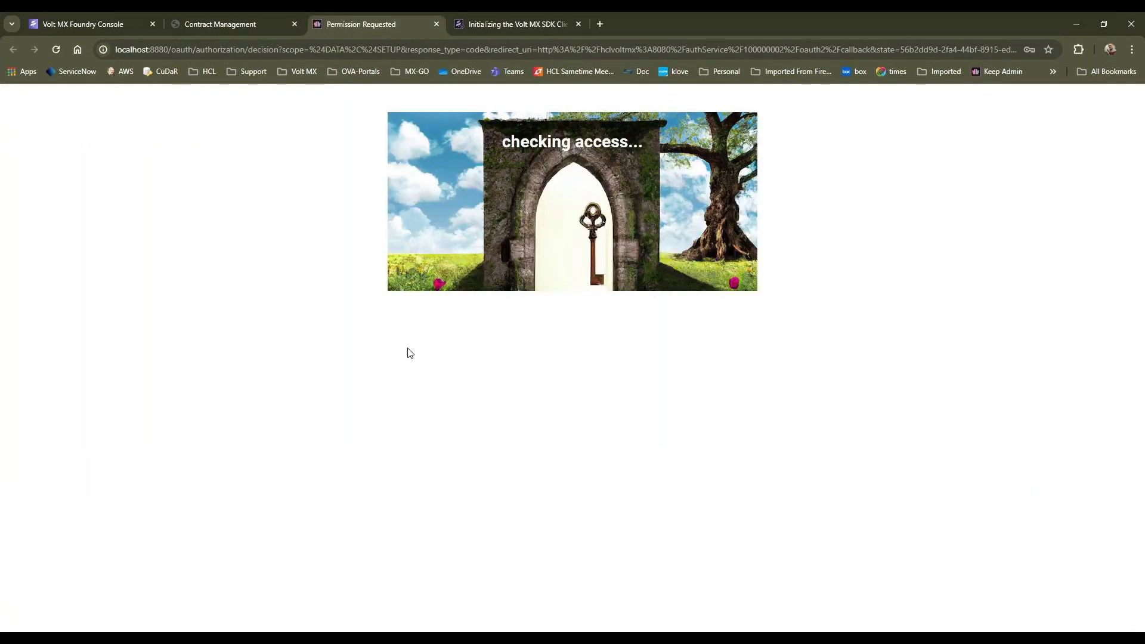
left_click(563, 271)
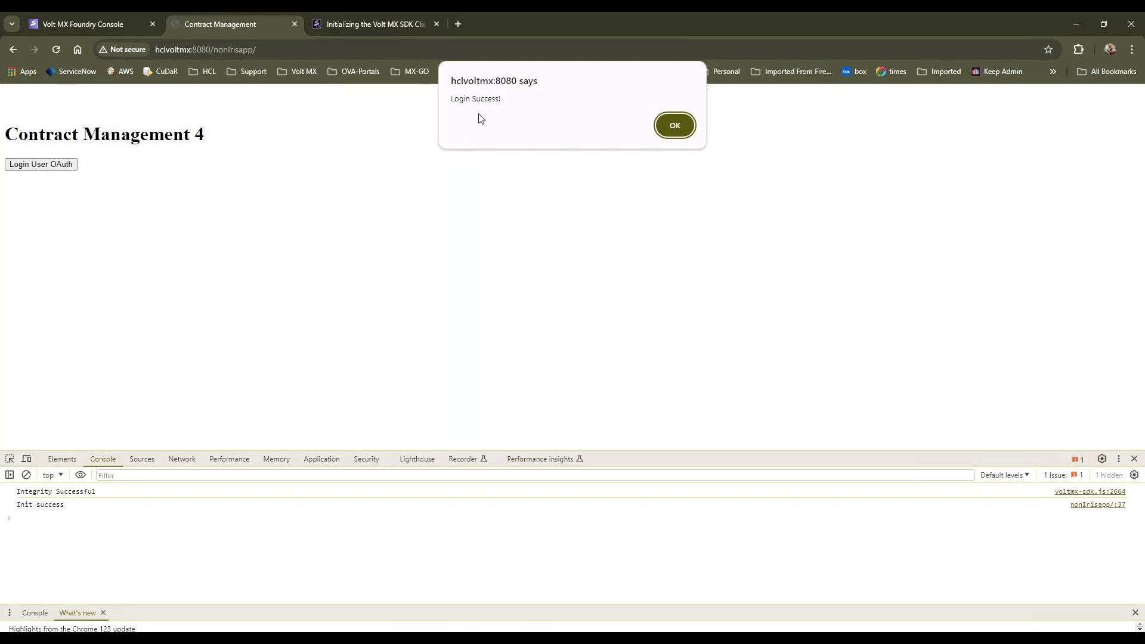
left_click(672, 125)
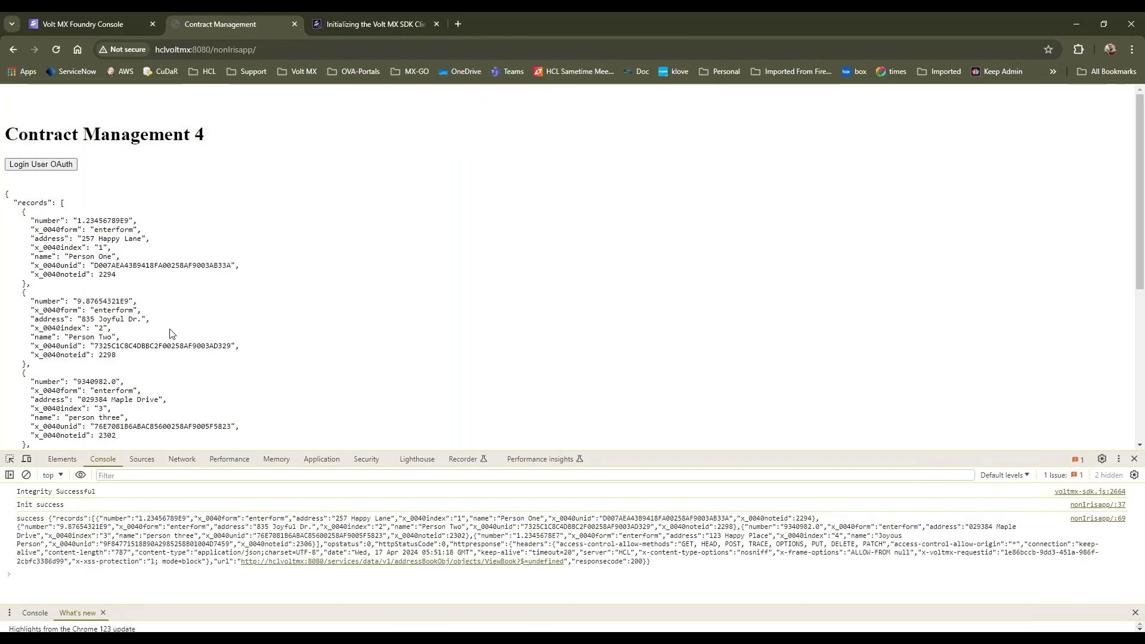
scroll(250, 388, "down", 2)
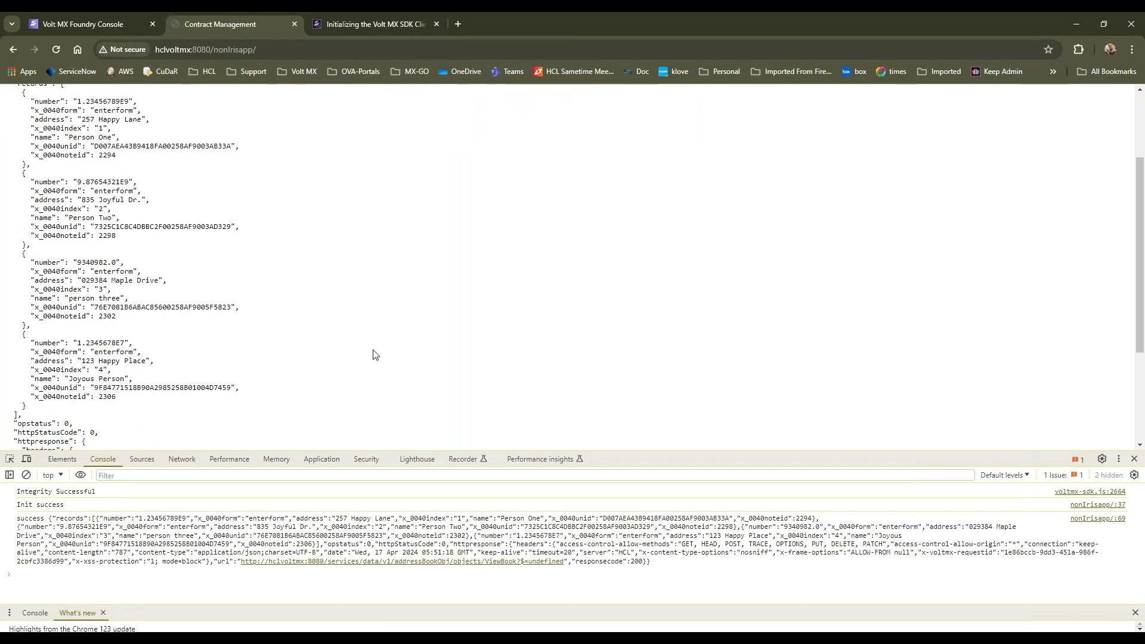
scroll(388, 352, "up", 1)
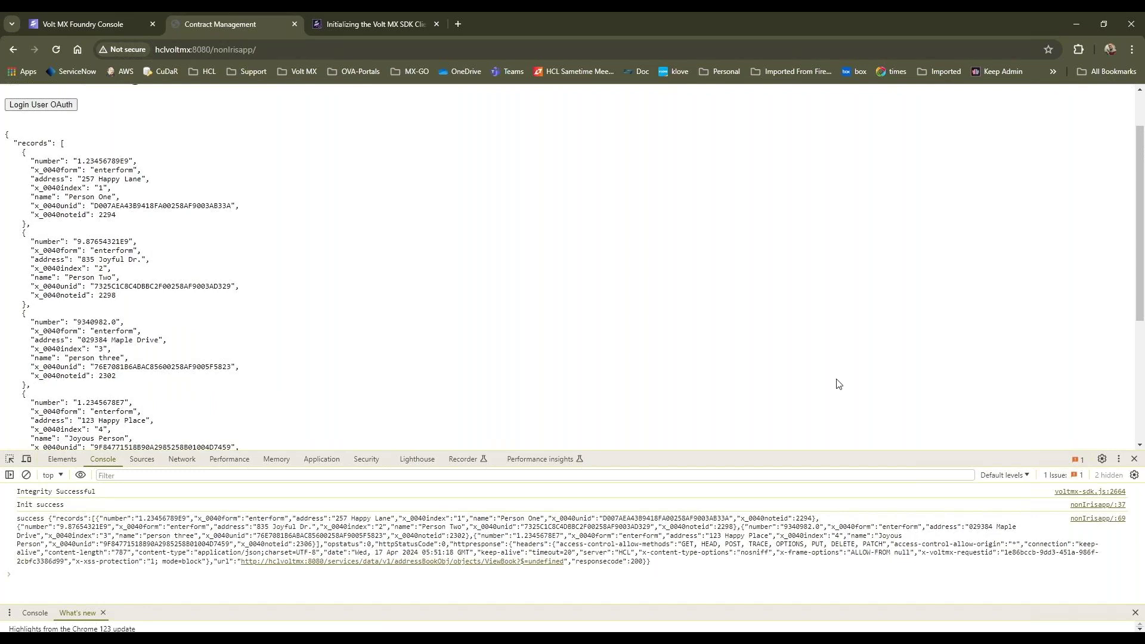